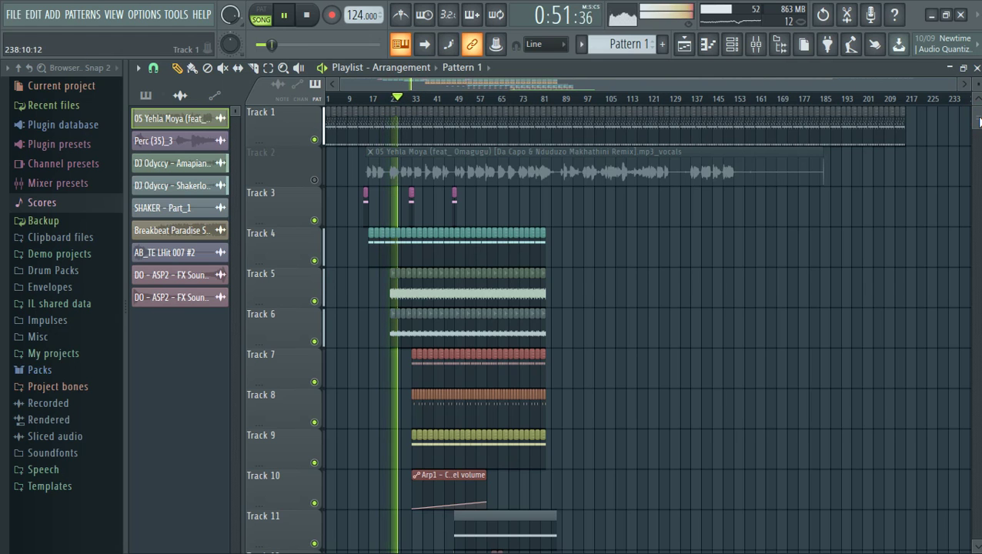
# - Show the channel rack for Pattern 1 and switch its channels from the step grid to note previews
pyautogui.scroll(-3, 979, 121)
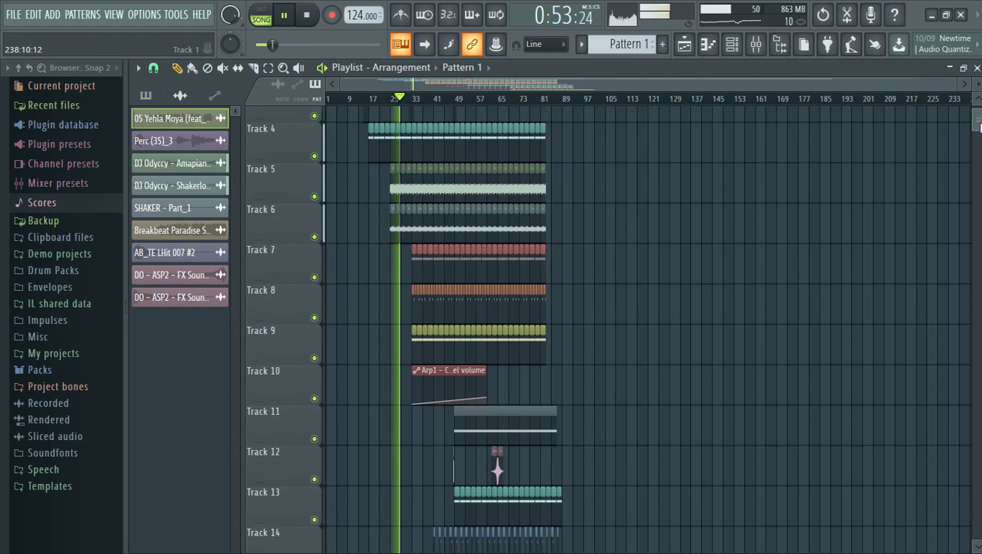
pyautogui.scroll(-4, 978, 122)
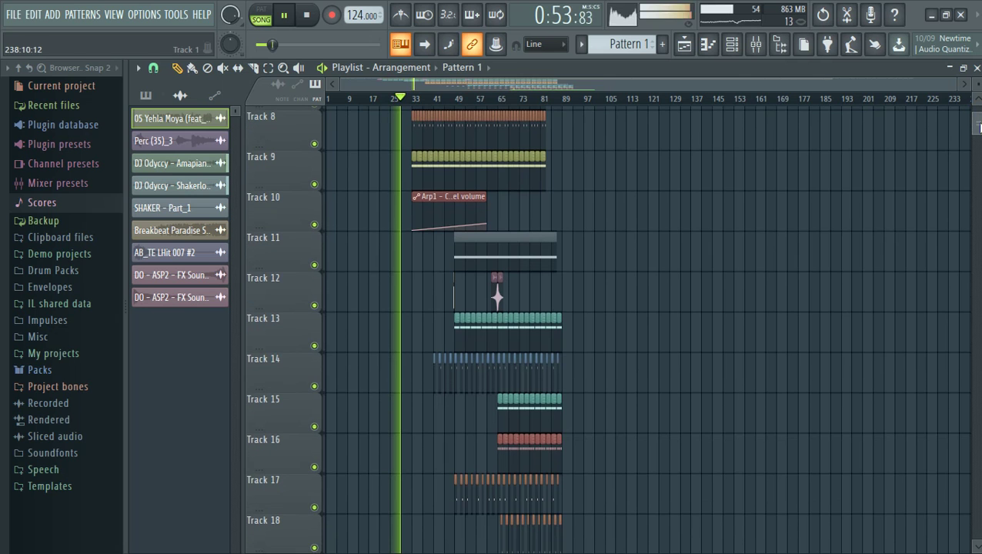
pyautogui.click(731, 44)
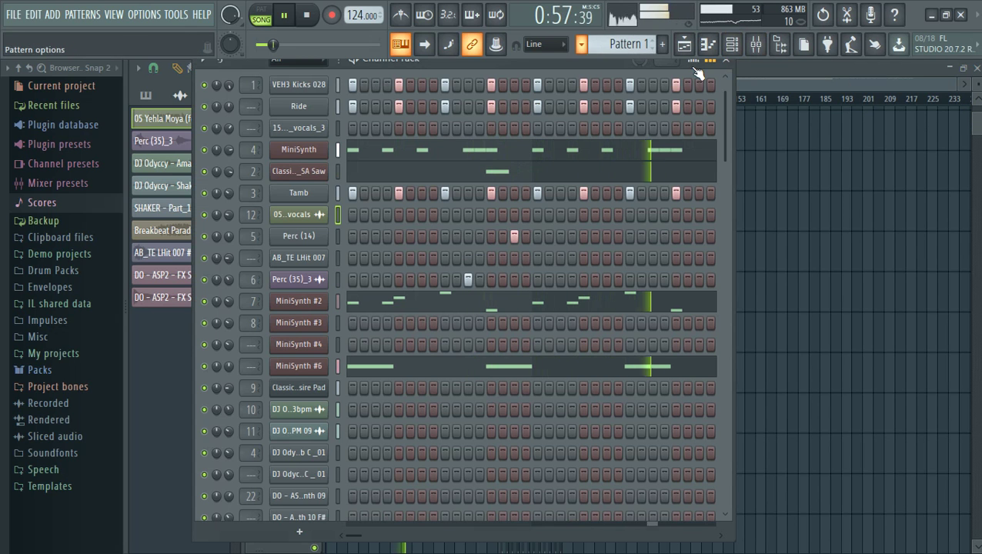
pyautogui.click(709, 60)
# - Select the SFX pattern and examine its channels and the playlist arrangement
pyautogui.click(583, 47)
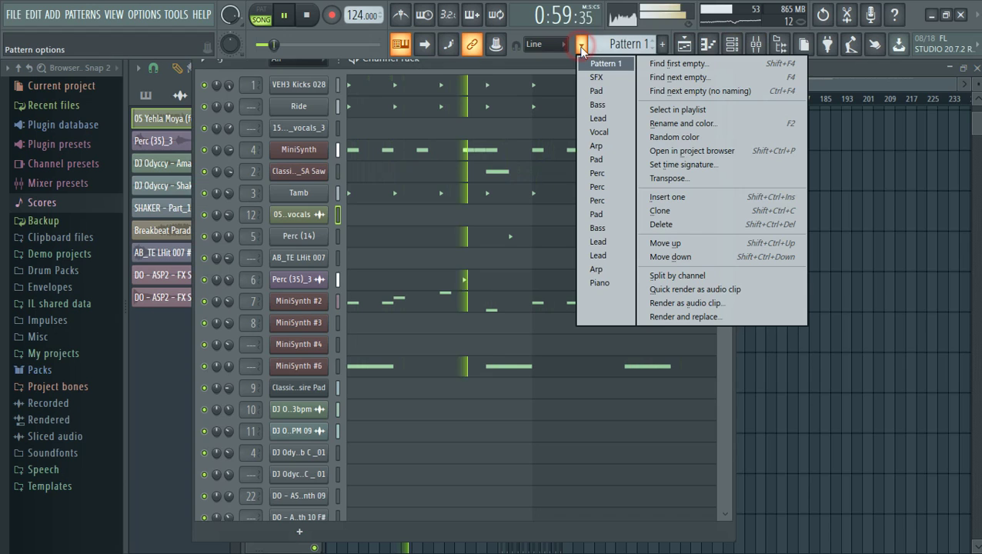
pyautogui.click(601, 79)
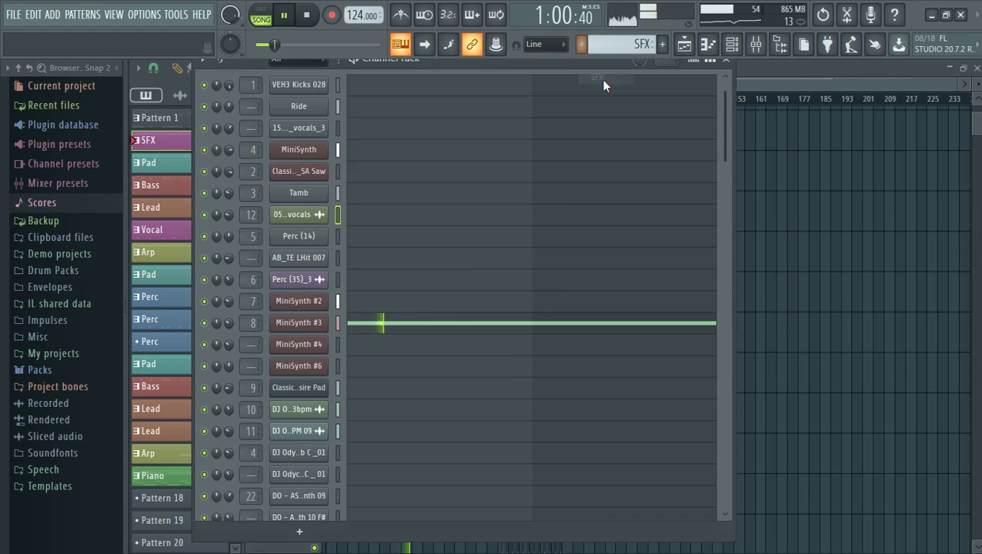
pyautogui.click(733, 46)
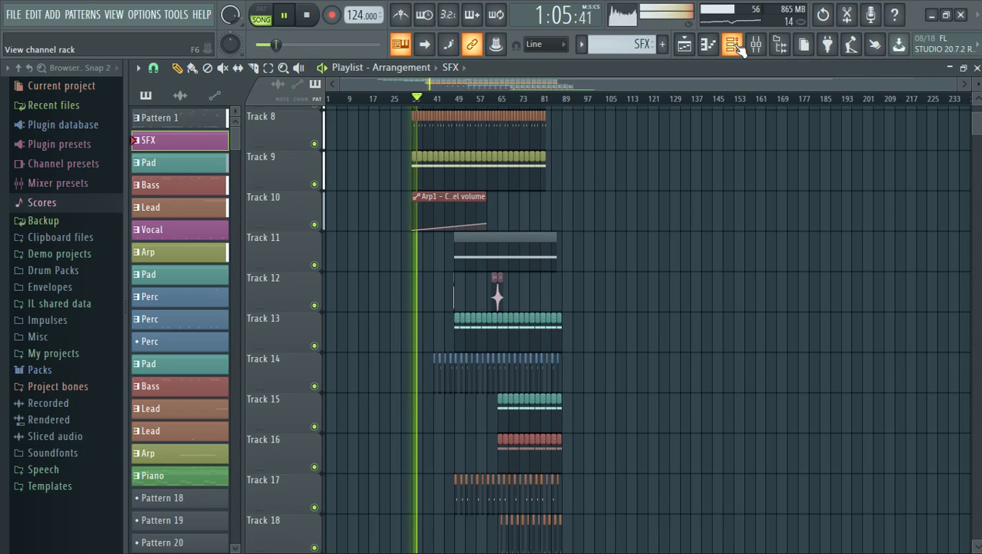
pyautogui.click(733, 46)
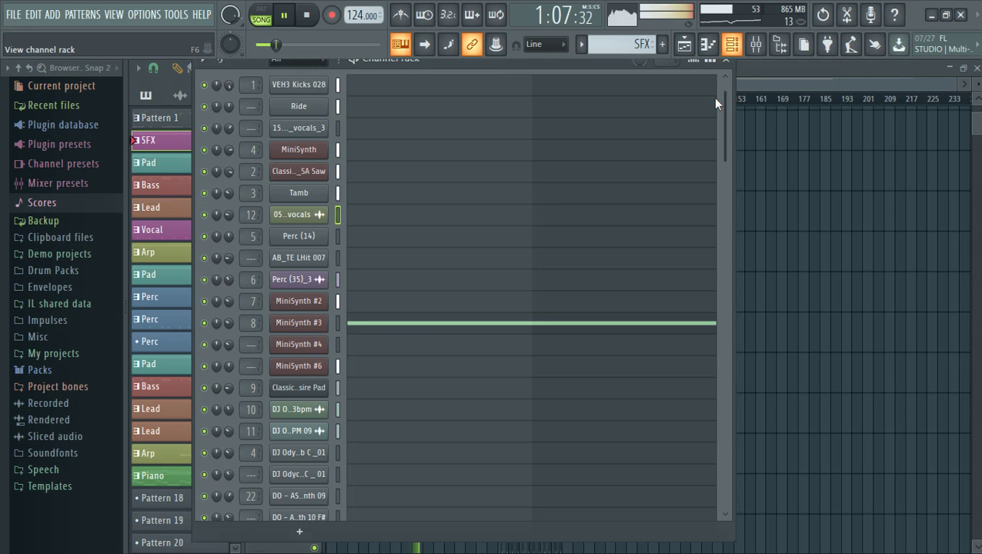
pyautogui.moveTo(720, 120); pyautogui.dragTo(718, 88)
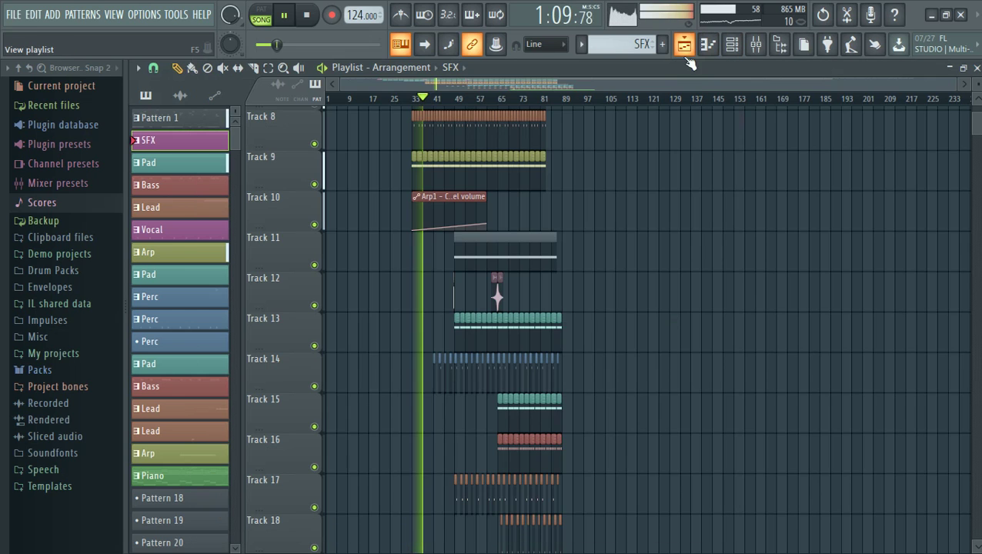
pyautogui.click(684, 44)
pyautogui.scroll(5, 497, 297)
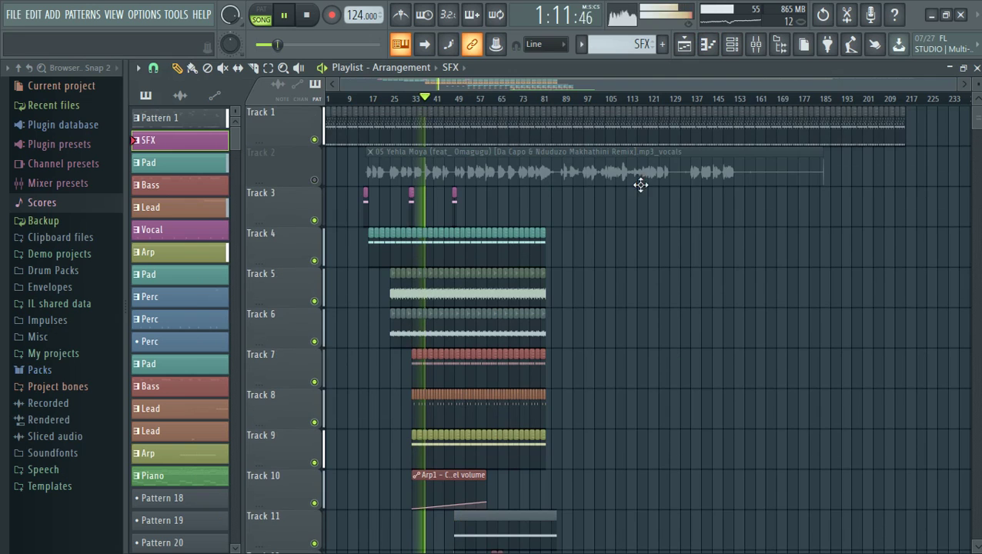
# - Briefly toggle the mute on the Track 2 vocals, restore it, and look over the channel rack
pyautogui.click(316, 182)
pyautogui.click(316, 181)
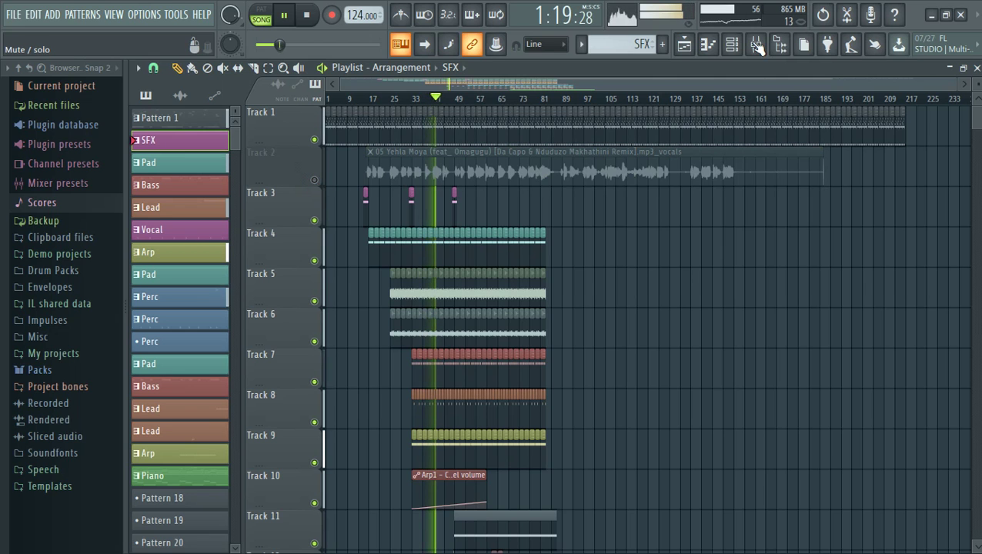
pyautogui.click(730, 44)
pyautogui.moveTo(724, 119); pyautogui.dragTo(724, 106)
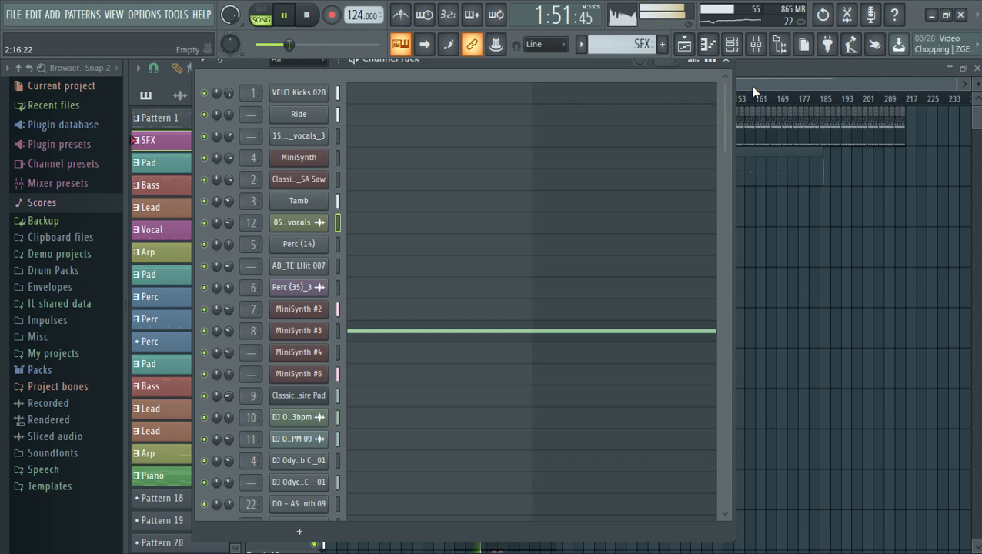
pyautogui.click(753, 88)
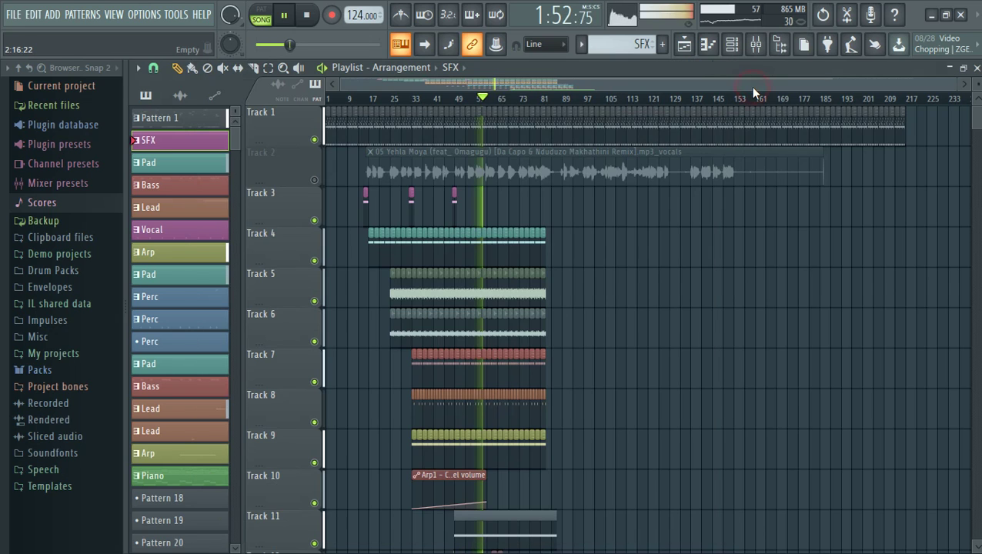
# - Mute the Close Grand channel in the channel rack and return to the playlist
pyautogui.click(729, 48)
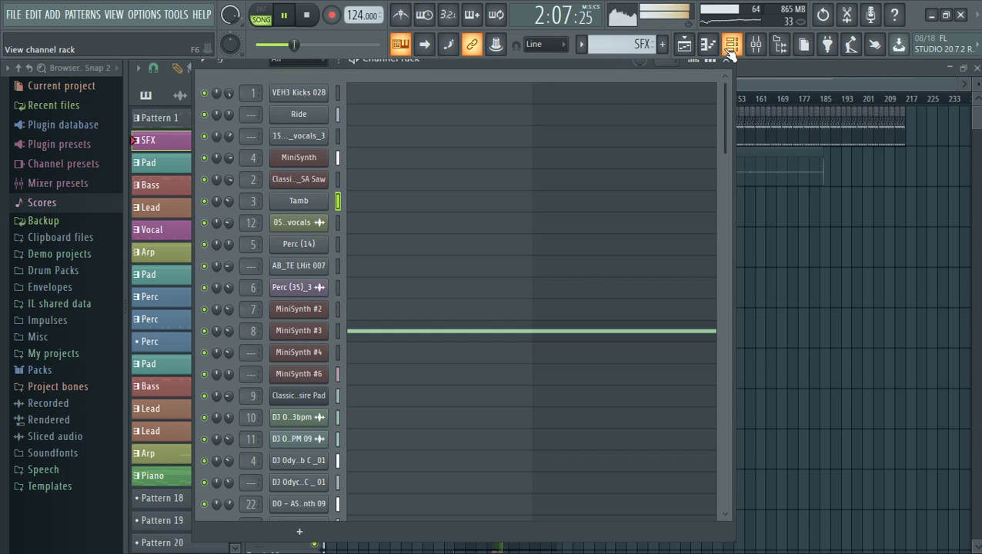
pyautogui.scroll(-6, 615, 217)
pyautogui.click(205, 504)
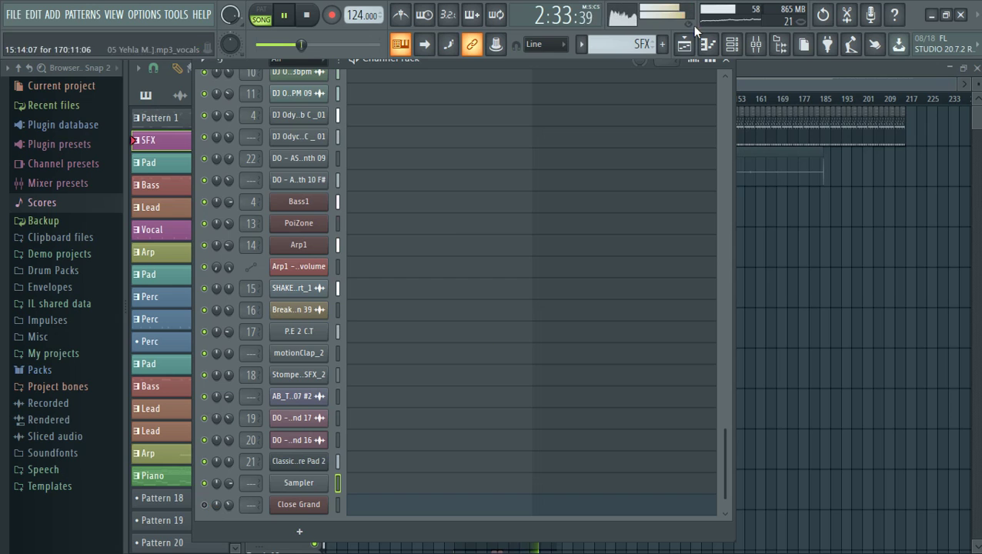
pyautogui.click(684, 45)
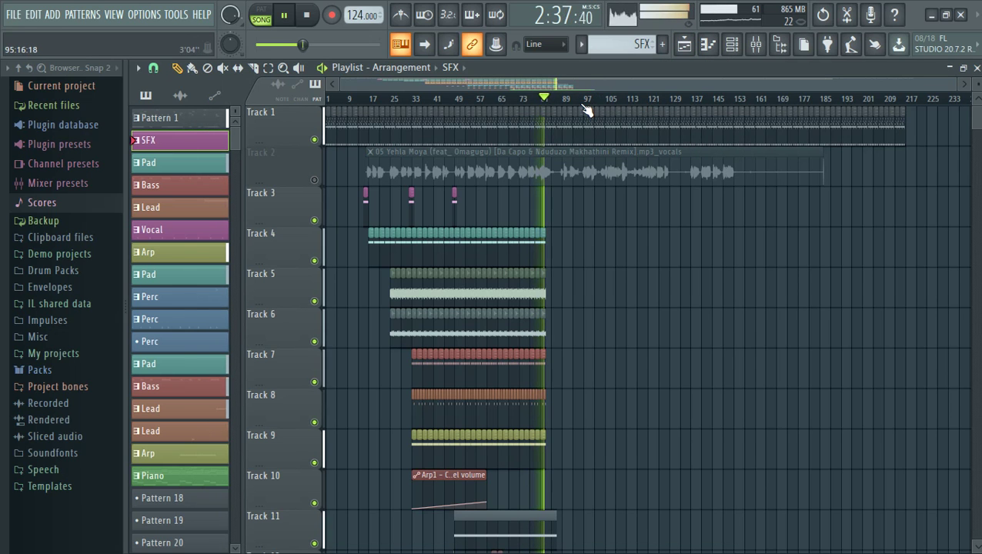
# - Stop playback and delete the two Piano clips from Track 20 of the playlist
pyautogui.scroll(-9, 587, 110)
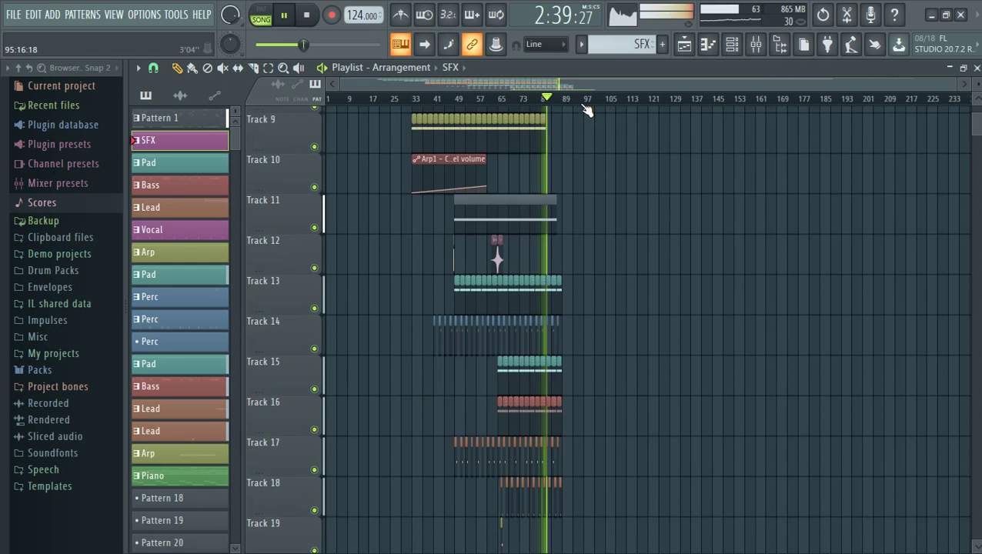
pyautogui.scroll(-5, 586, 110)
pyautogui.press('space')
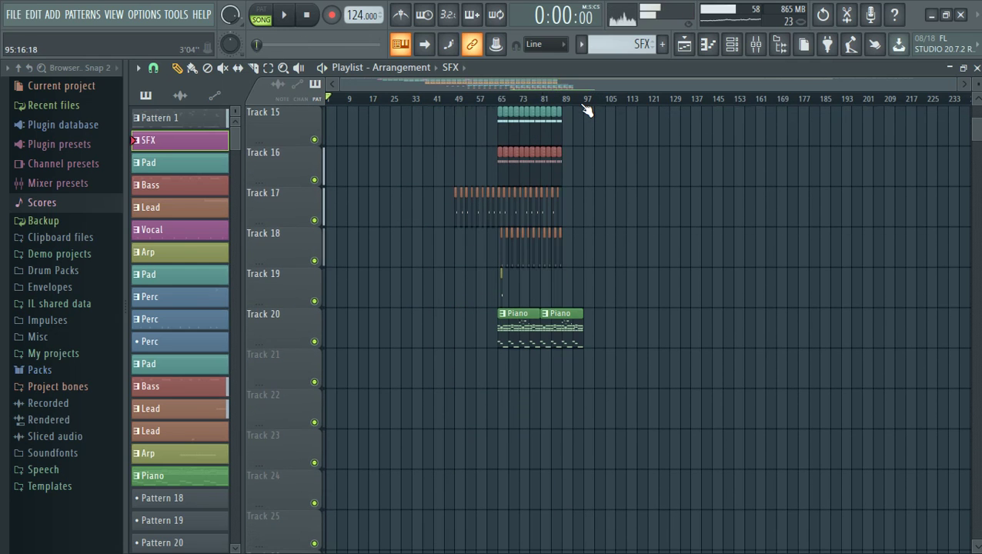
pyautogui.rightClick(527, 324)
pyautogui.rightClick(566, 329)
# - Play the song from bar 64 and check the channel rack and playlist during playback
pyautogui.press('space')
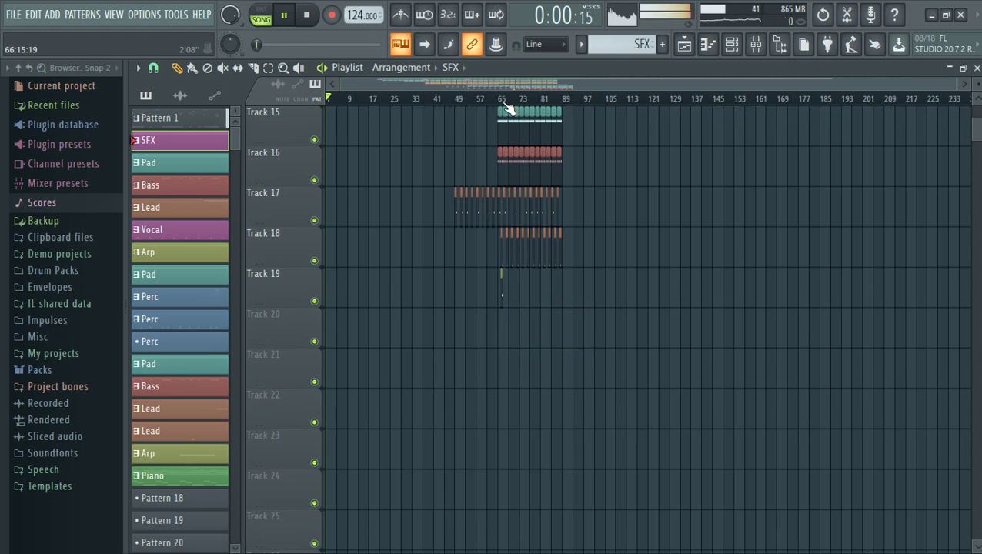
pyautogui.click(496, 98)
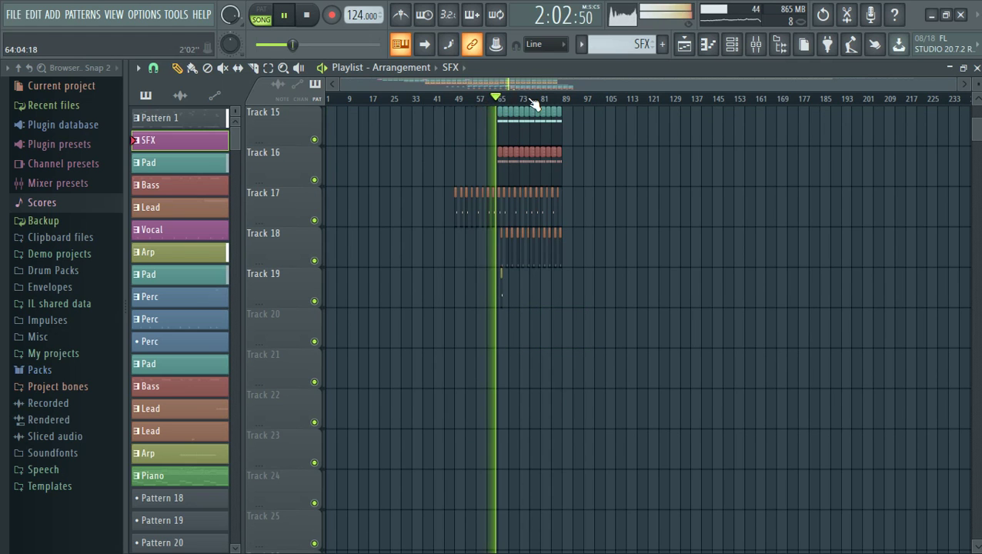
pyautogui.click(733, 48)
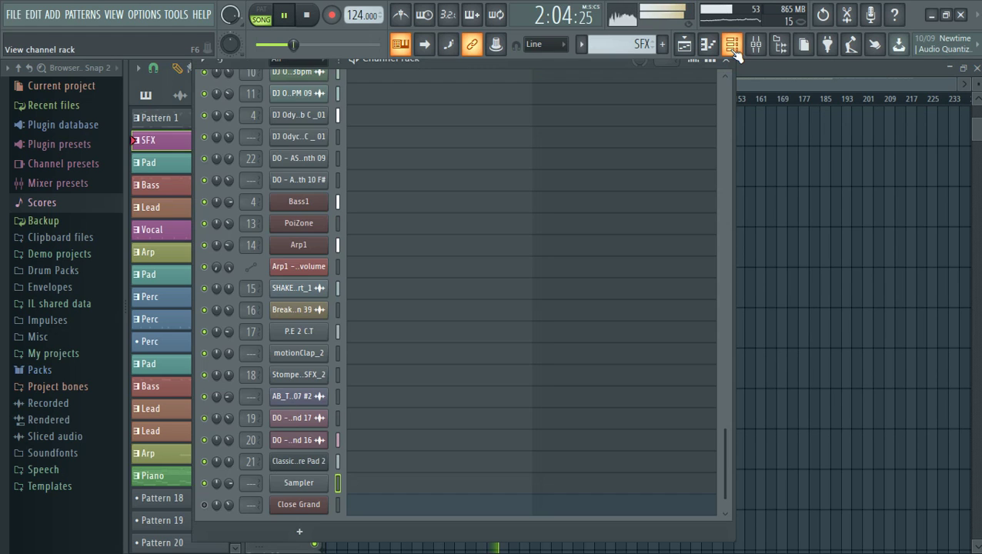
pyautogui.click(722, 94)
pyautogui.click(684, 45)
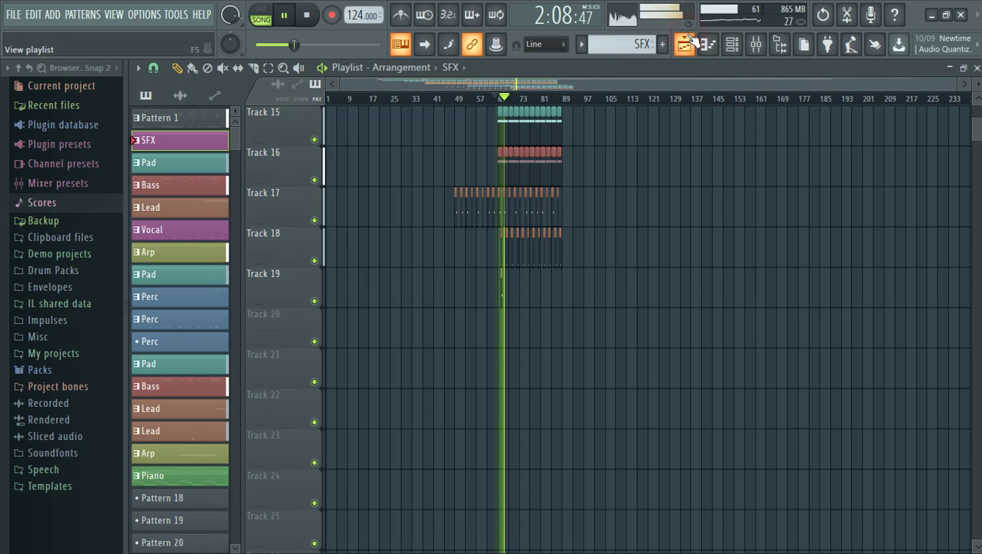
# - Delete the Close Grand channel from the channel rack and confirm the removal
pyautogui.click(734, 46)
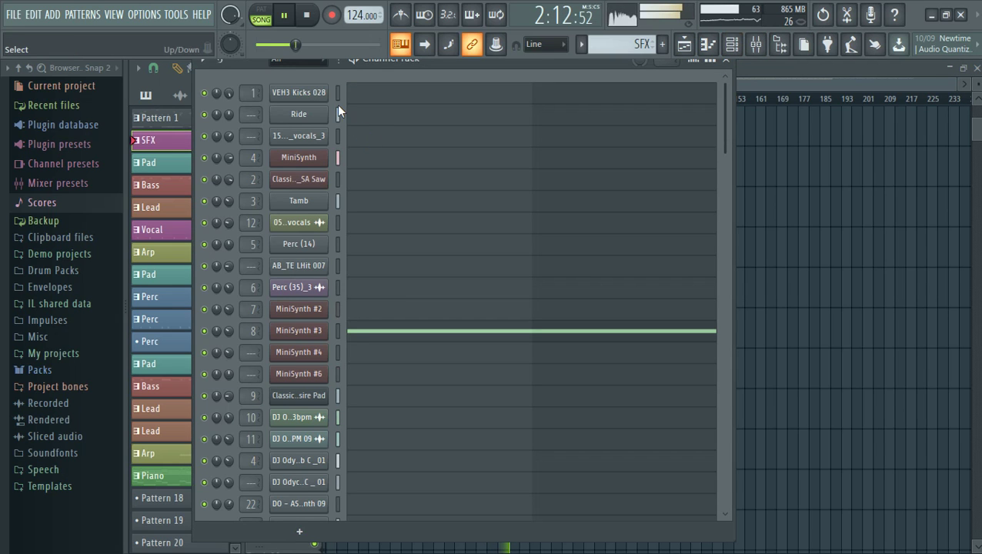
pyautogui.scroll(-5, 337, 97)
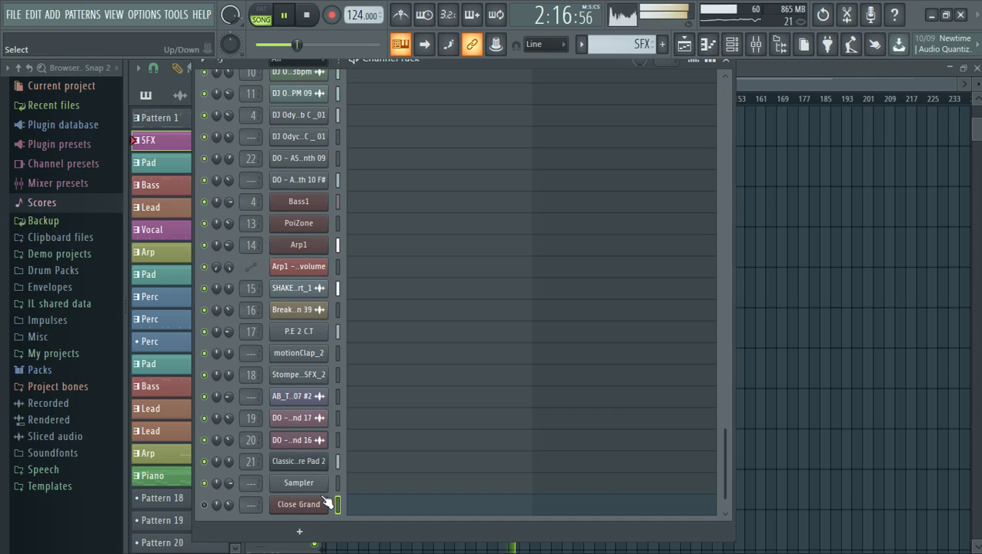
pyautogui.rightClick(314, 507)
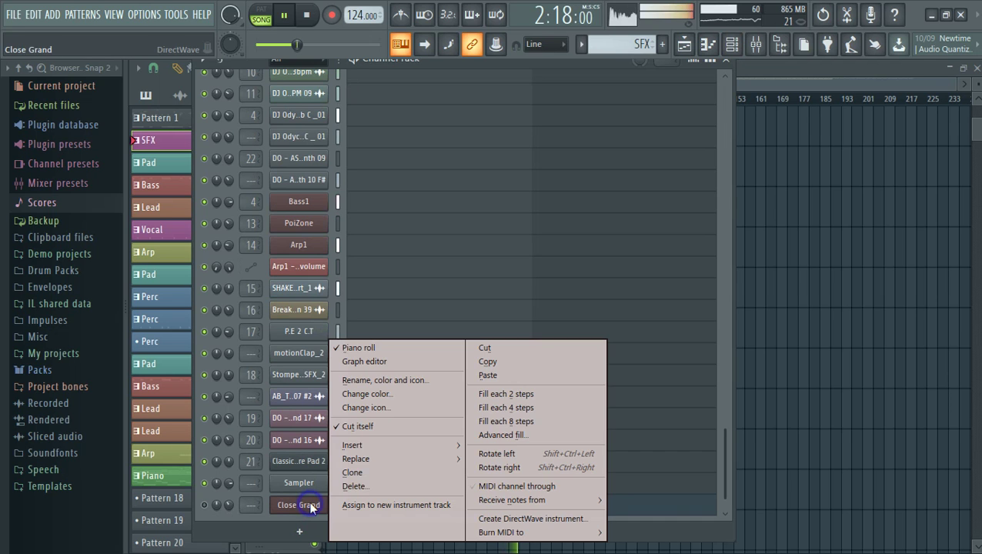
pyautogui.click(357, 484)
pyautogui.click(564, 330)
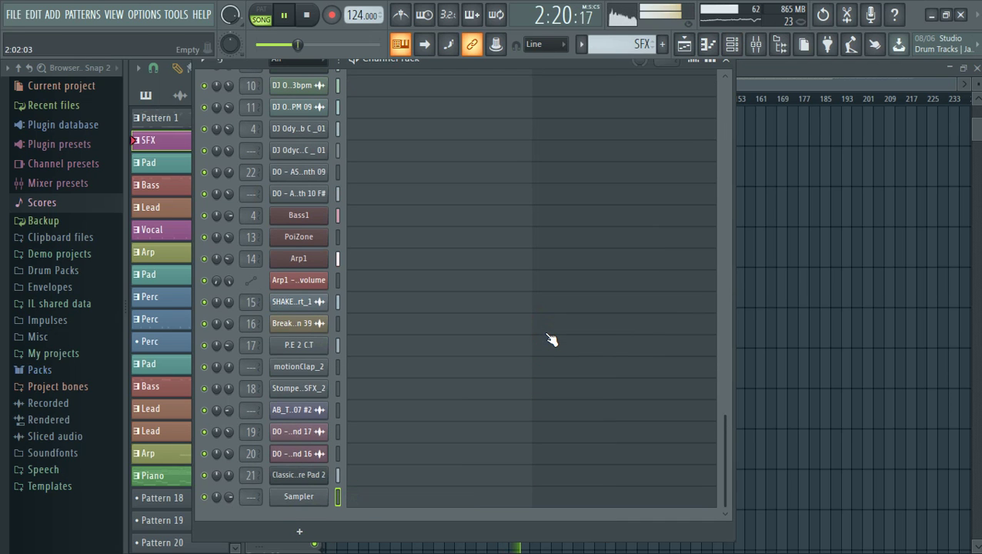
pyautogui.scroll(1, 551, 340)
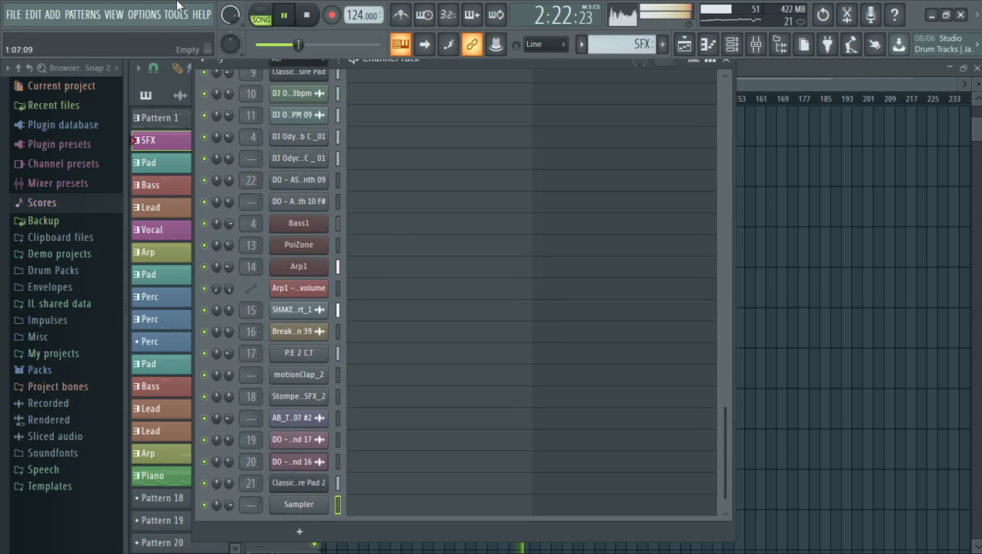
# - Examine plugin CPU usage in the Plugin performance monitor, freezing and unfreezing its readings, and close the monitor
pyautogui.click(112, 15)
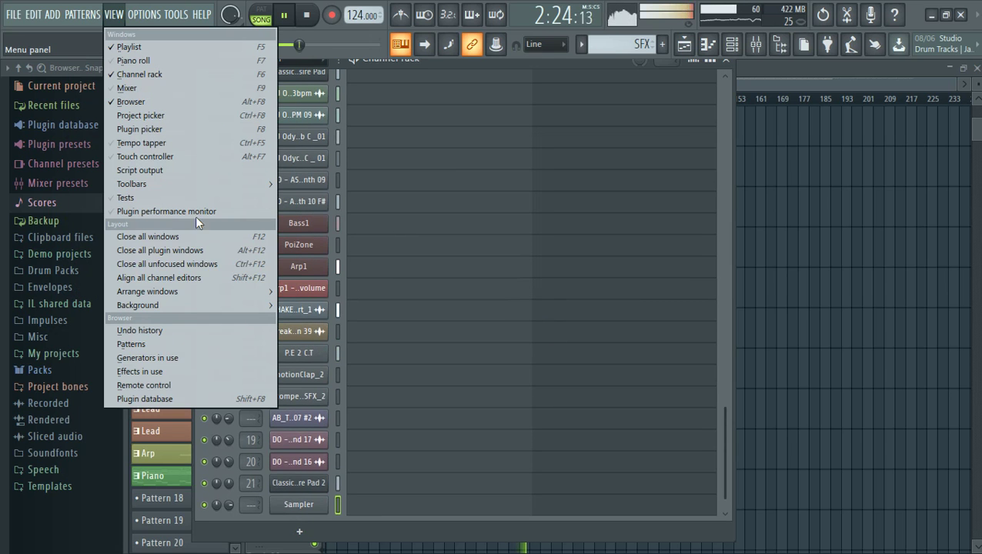
pyautogui.click(183, 216)
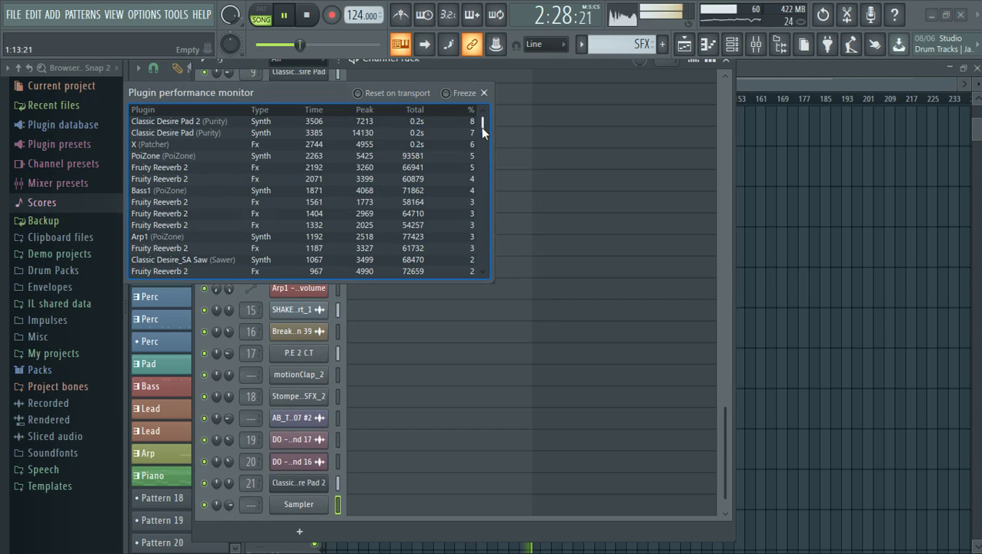
pyautogui.click(446, 94)
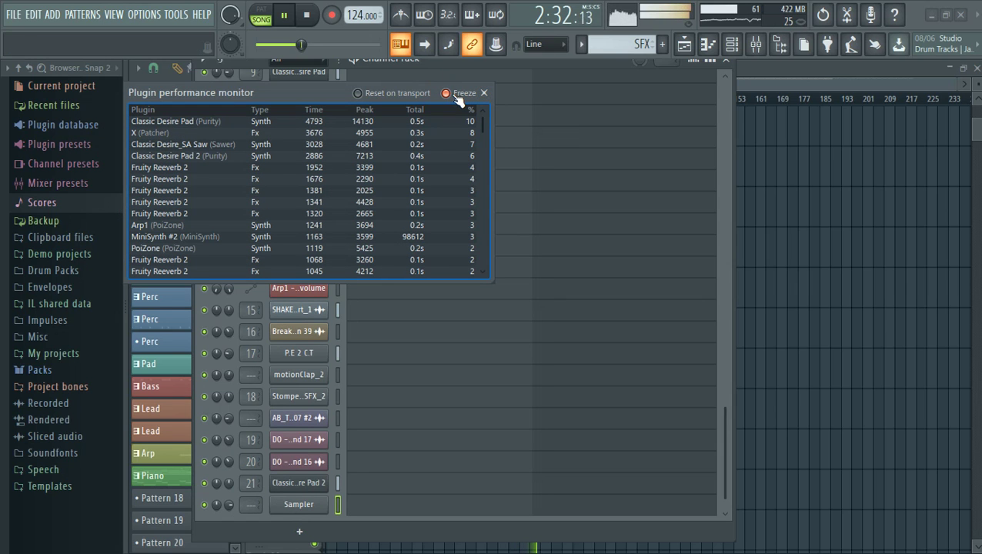
pyautogui.click(456, 98)
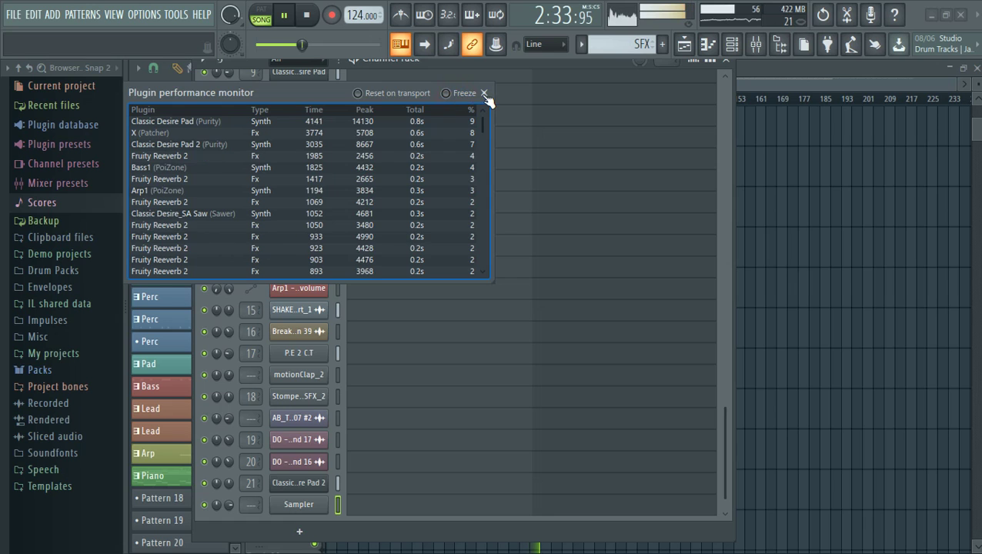
pyautogui.click(483, 93)
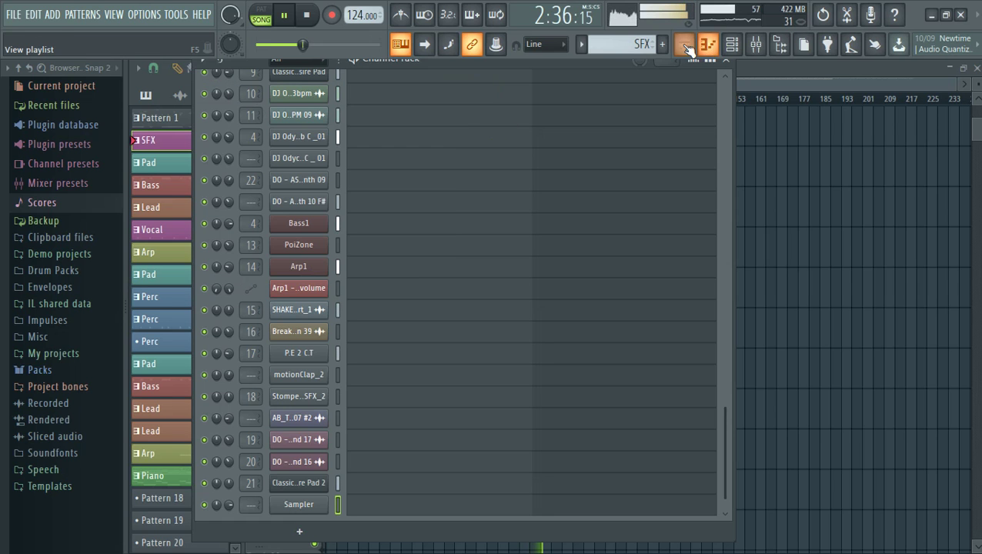
# - Stop the song, select Pattern 1, switch to pattern mode, and play the pattern briefly before stopping it
pyautogui.press('space')
pyautogui.click(595, 54)
pyautogui.click(596, 66)
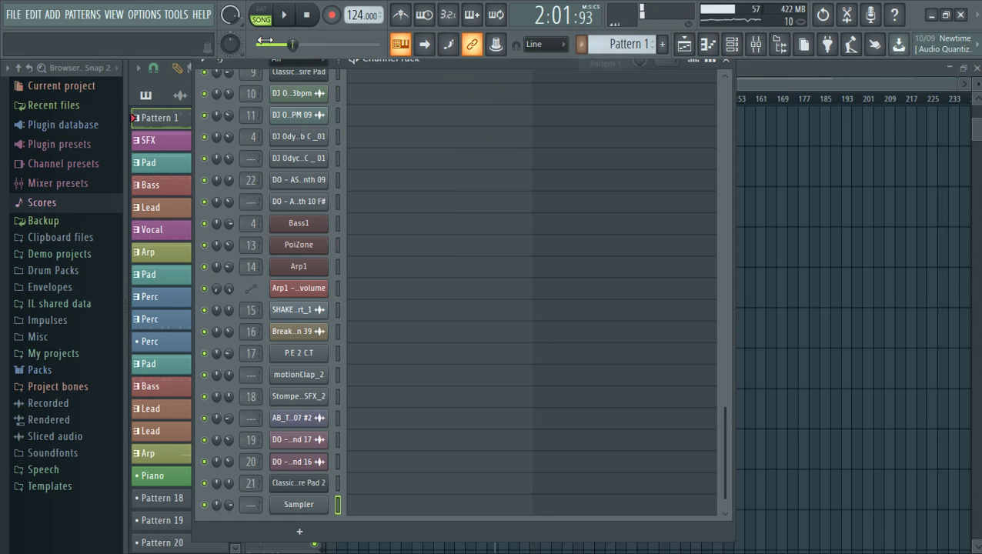
pyautogui.click(262, 13)
pyautogui.click(725, 203)
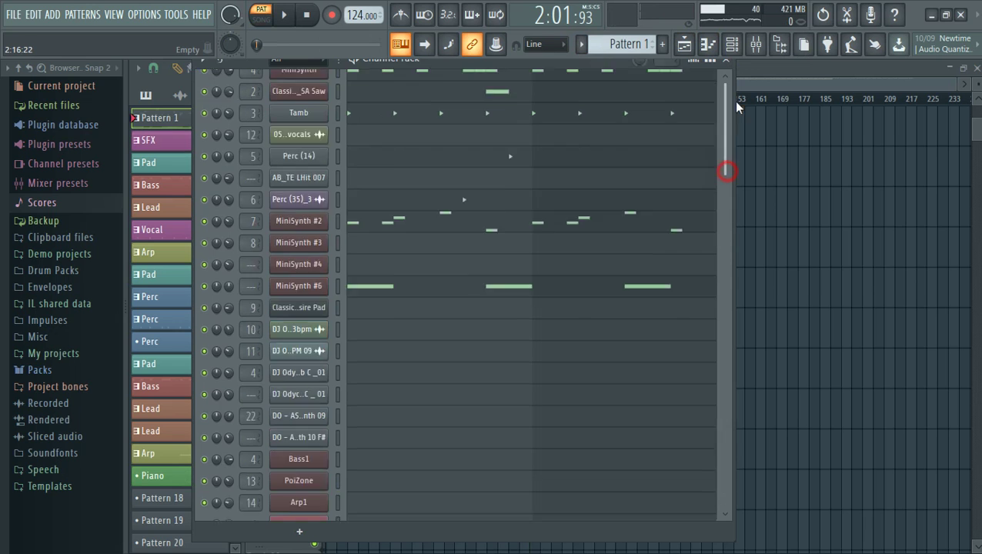
pyautogui.click(283, 28)
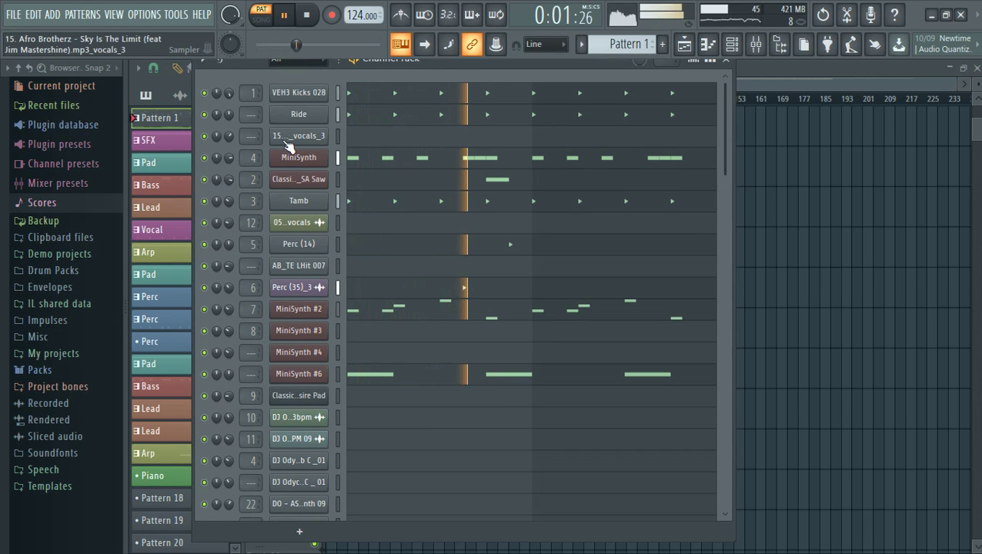
pyautogui.press('space')
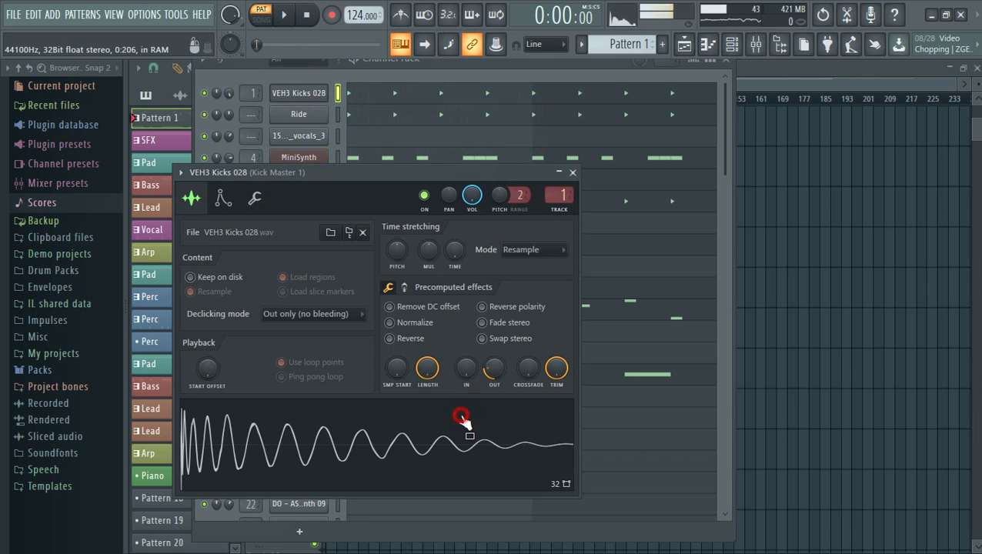
# - Audition Pattern 1 briefly and examine the Ride sample, closing the kick and Ride sampler windows
pyautogui.click(573, 172)
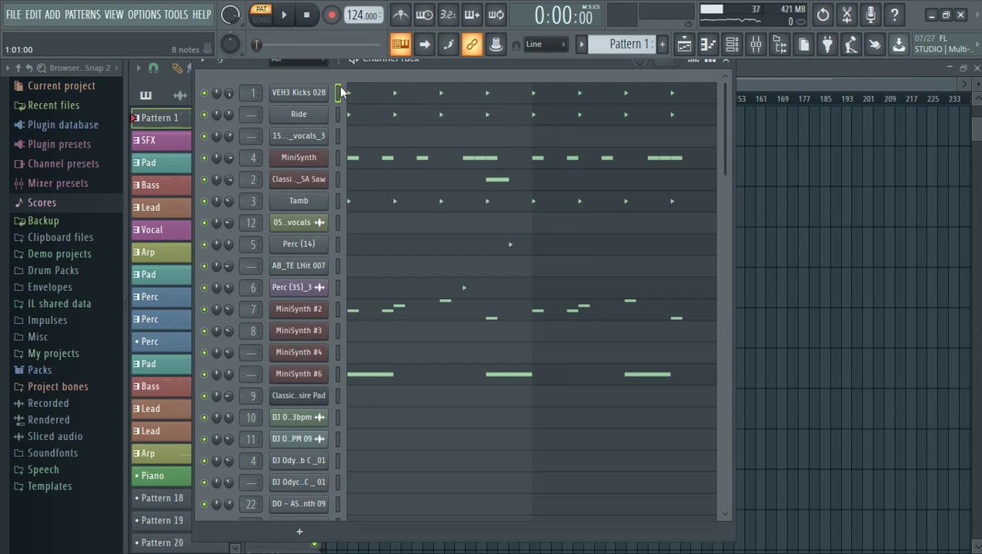
pyautogui.press('space')
pyautogui.press('space')
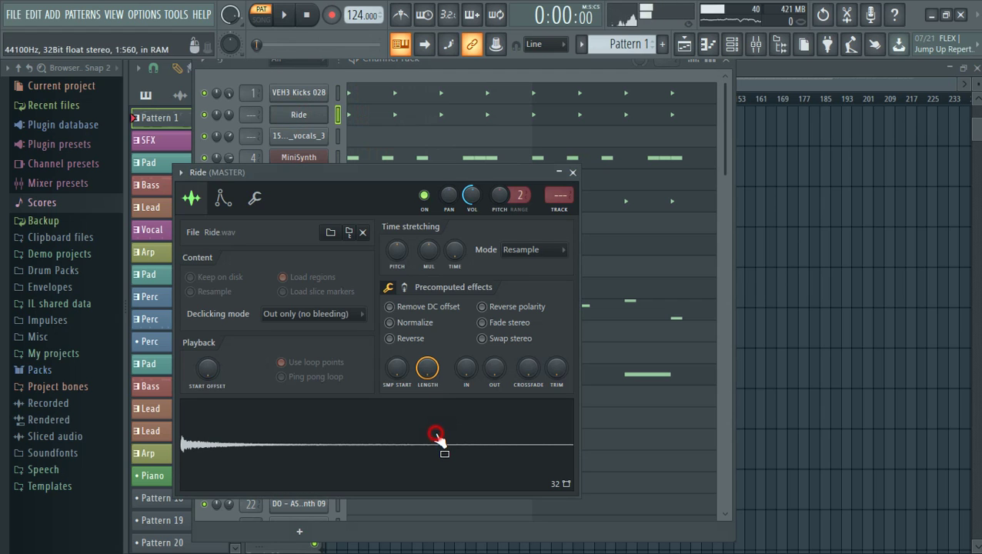
pyautogui.click(572, 173)
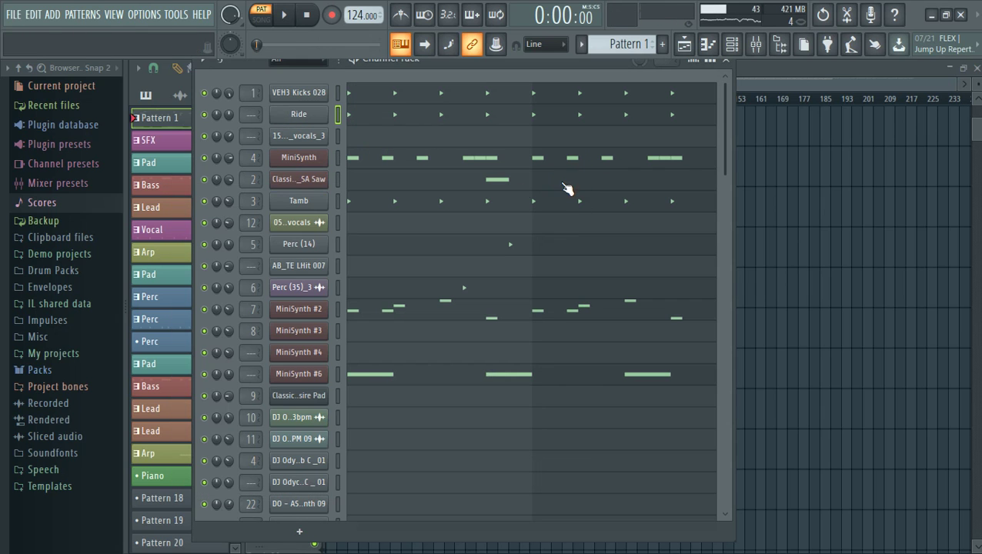
# - Solo the VEH3 Kicks 028 channel, start pattern playback, and unmute the Ride channel
pyautogui.rightClick(205, 93)
pyautogui.click(223, 103)
pyautogui.press('space')
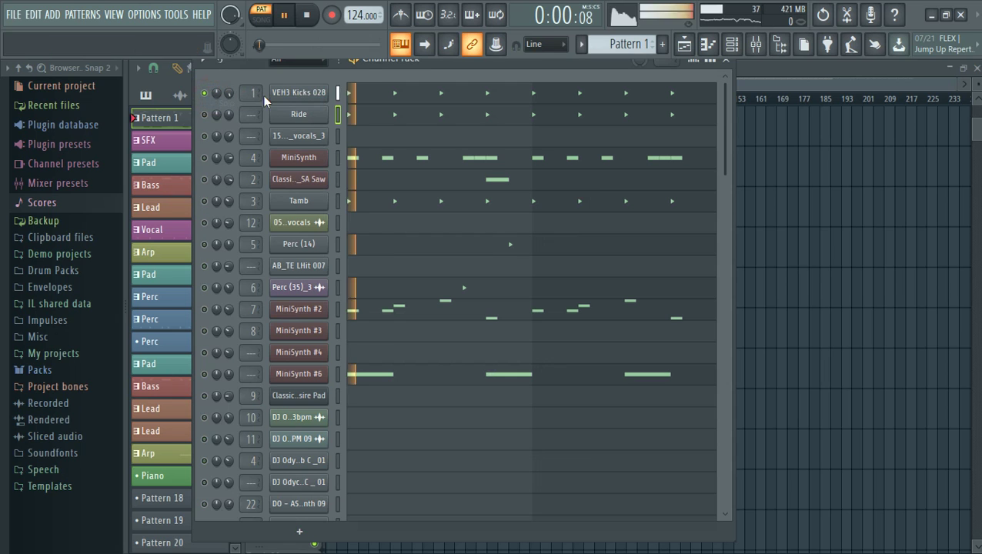
pyautogui.click(205, 114)
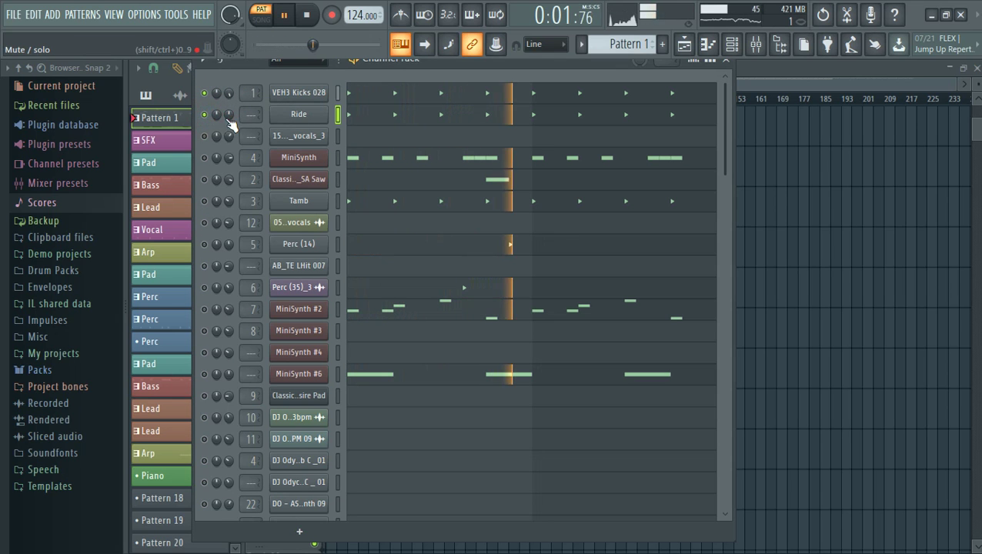
# - Inspect the Ride channel's sample settings and its notes in the piano roll during playback
pyautogui.click(287, 114)
pyautogui.click(365, 124)
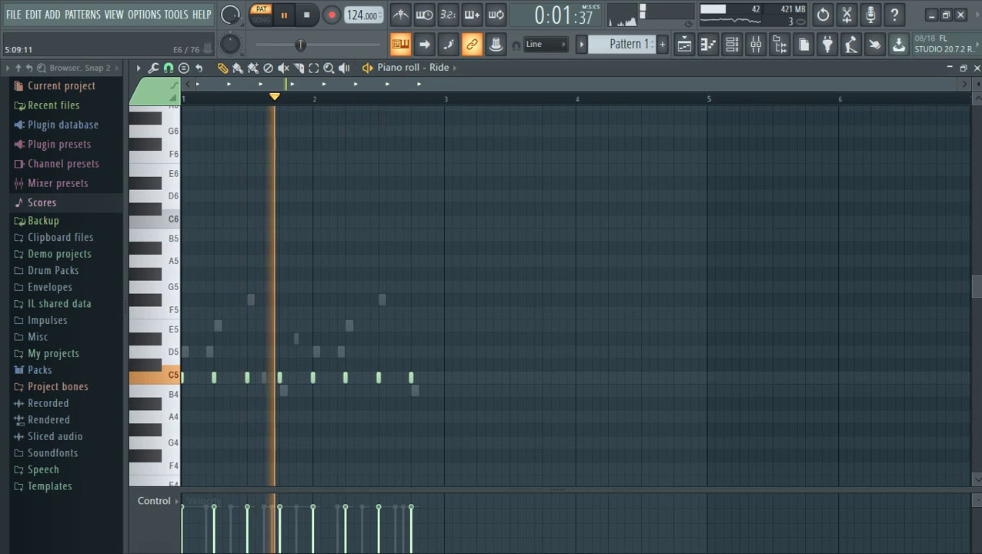
pyautogui.click(976, 68)
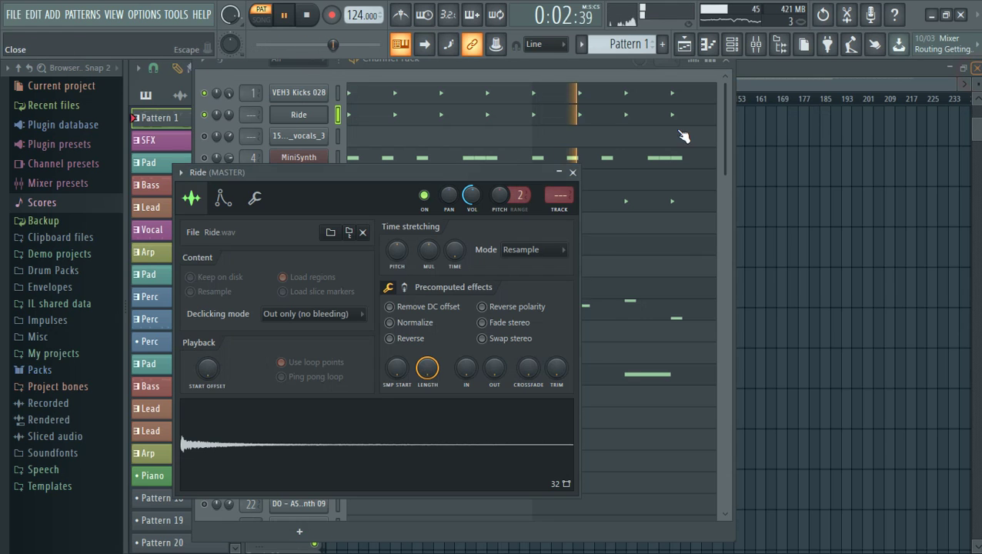
pyautogui.click(573, 172)
# - Open the MiniSynth plugin on the MiniSynth channel, check its presets library, and close it
pyautogui.click(298, 157)
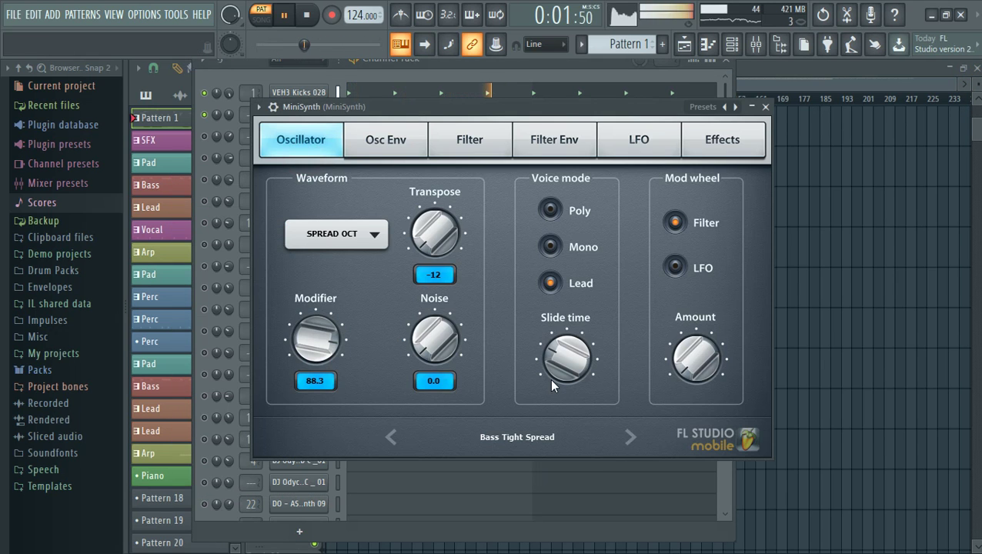
pyautogui.click(523, 440)
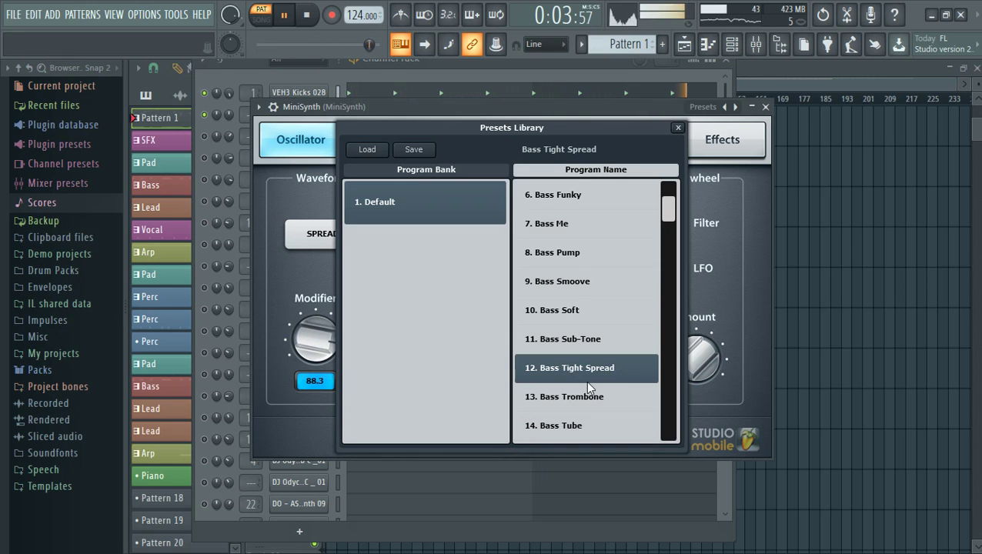
pyautogui.click(771, 110)
# - Unmute the MiniSynth channel and view its notes in the piano roll
pyautogui.rightClick(317, 168)
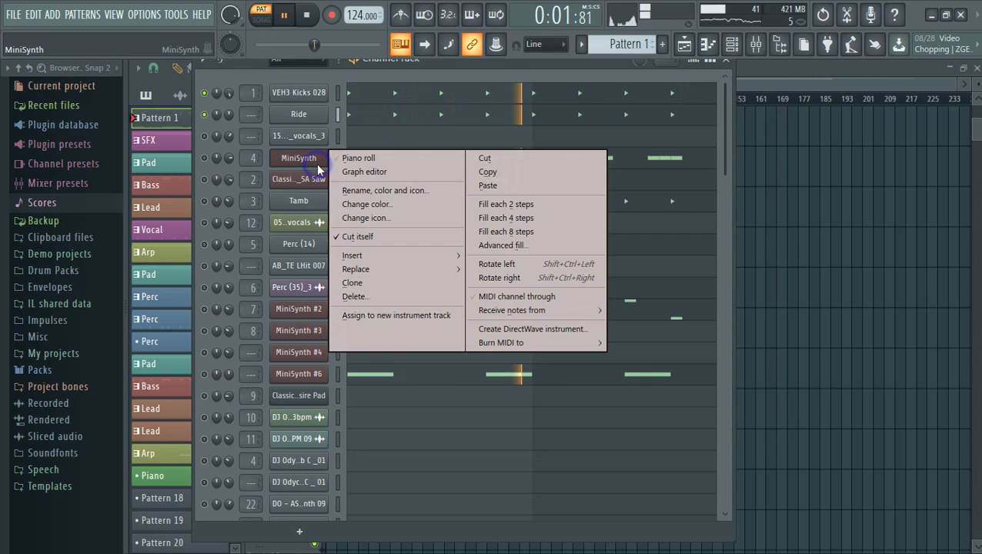
pyautogui.moveTo(388, 268)
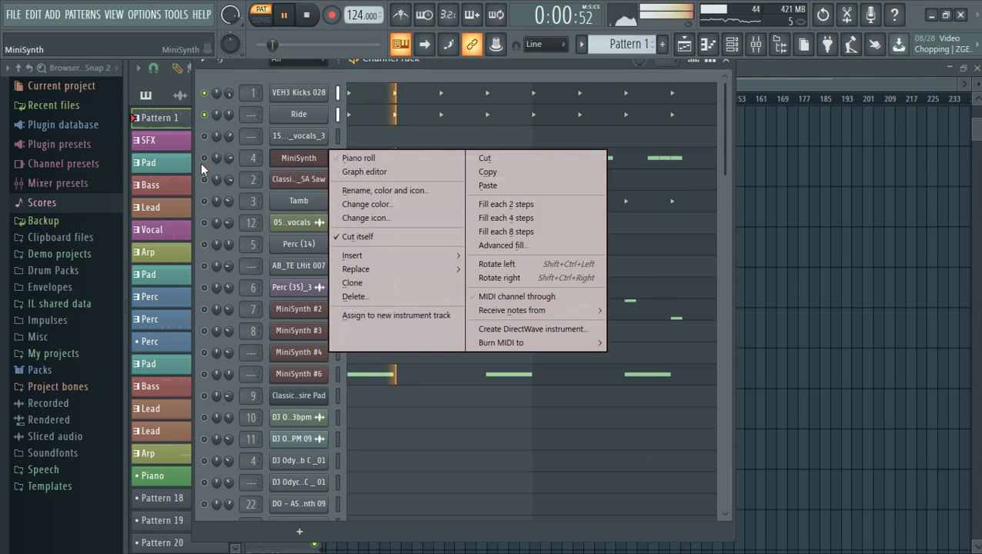
pyautogui.click(204, 159)
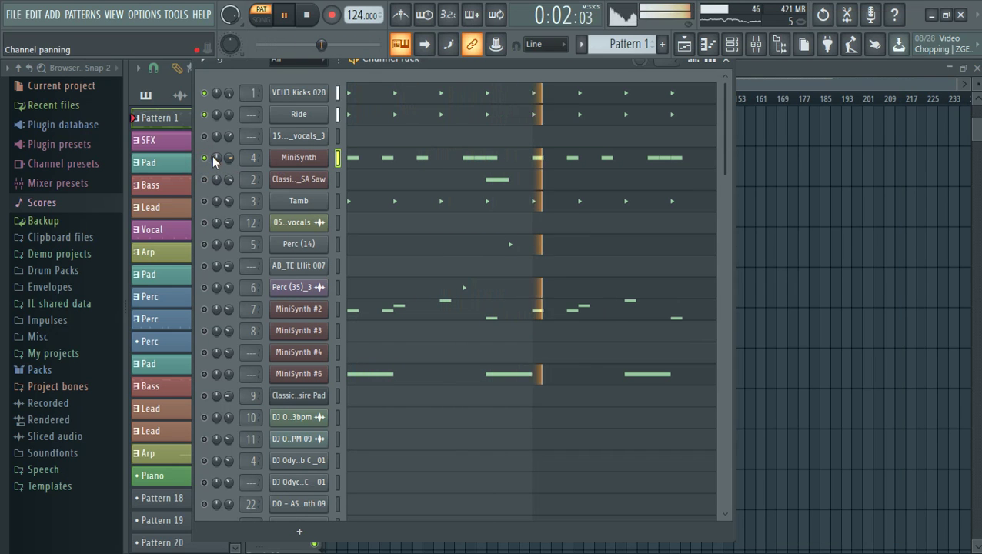
pyautogui.click(399, 158)
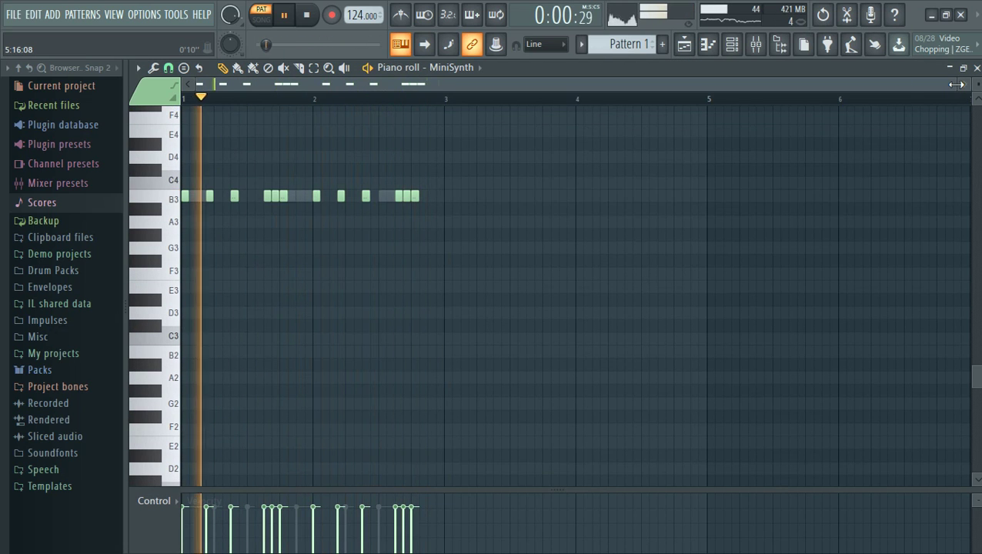
# - Examine the Fruity delay 2 and Fruity Reeverb 2 effects on the MiniSynth mixer track and return to the channel rack
pyautogui.click(754, 44)
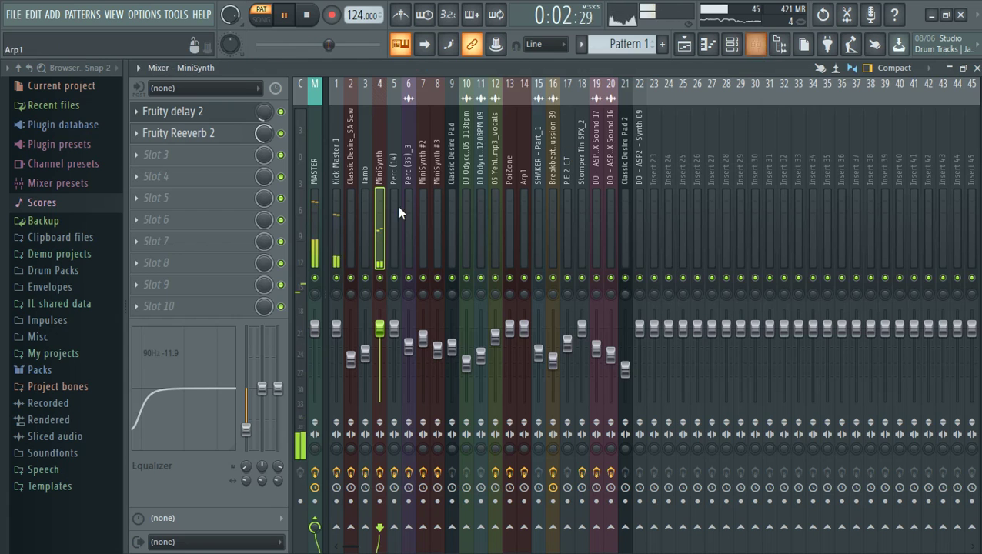
pyautogui.click(223, 117)
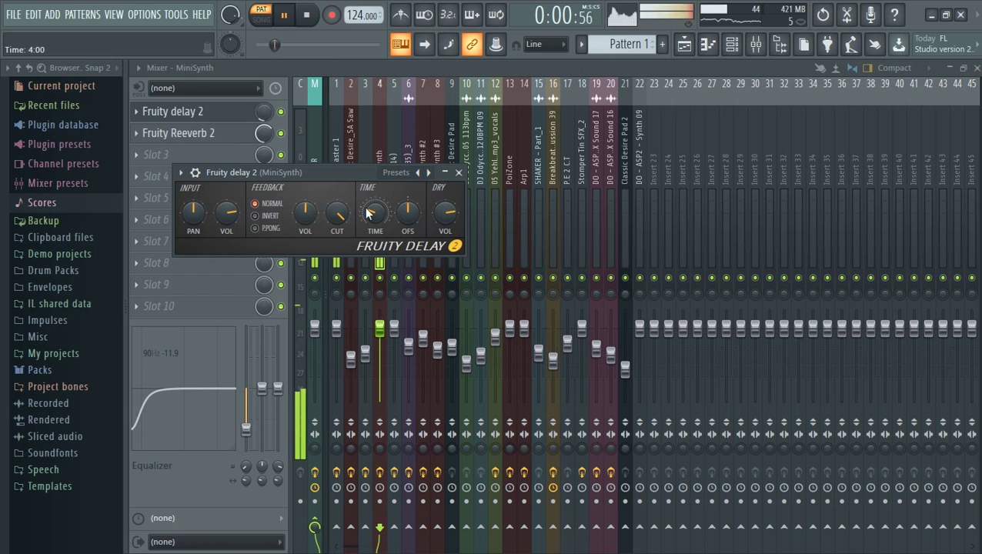
pyautogui.click(458, 173)
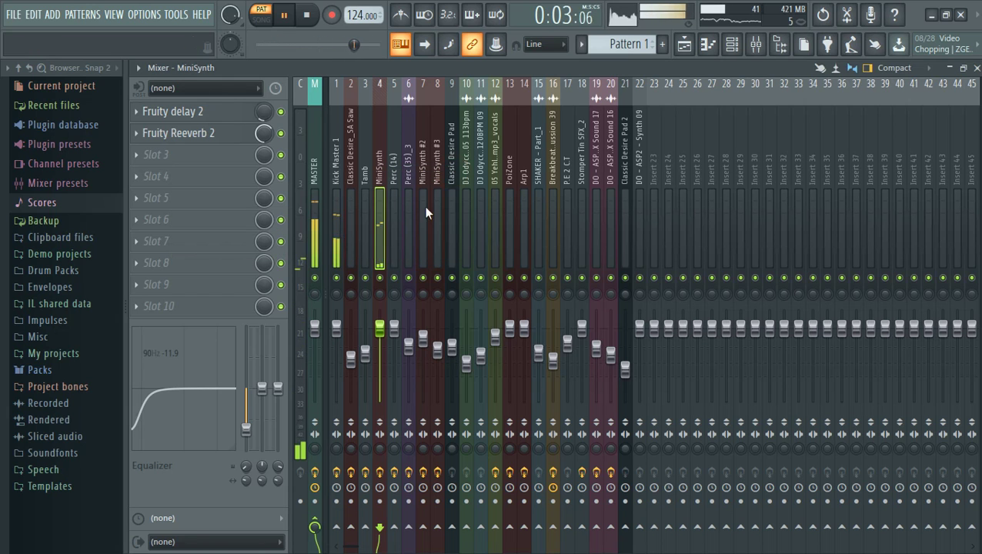
pyautogui.click(225, 144)
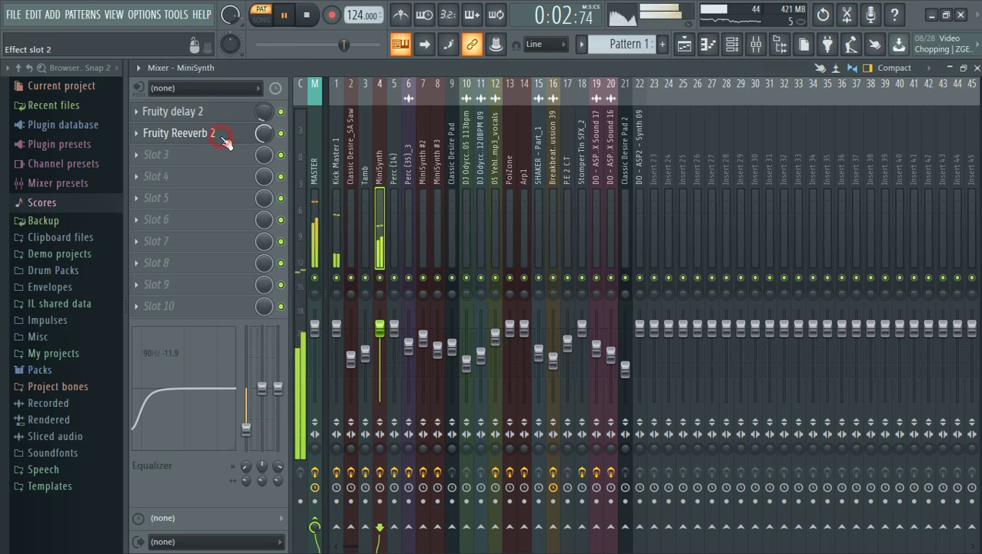
pyautogui.click(225, 143)
pyautogui.click(221, 141)
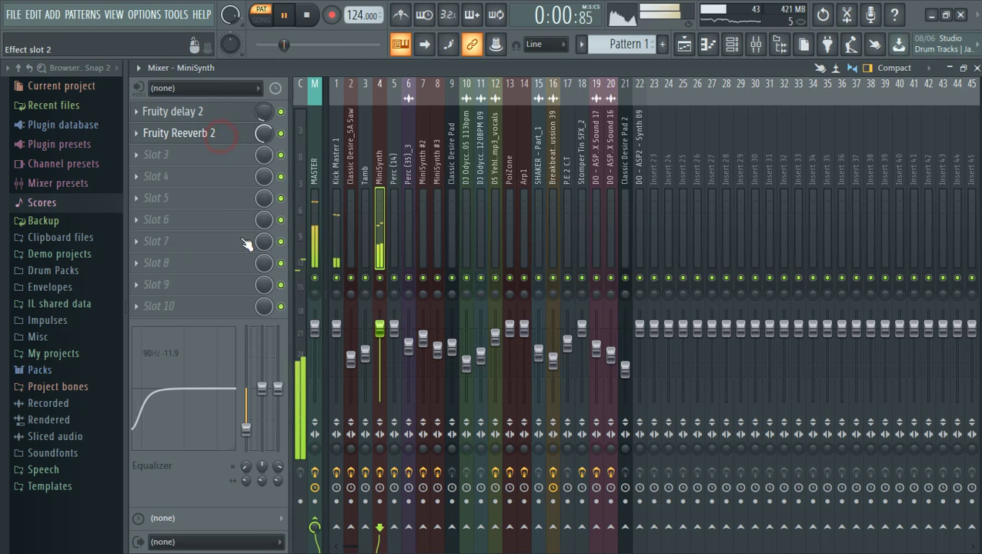
pyautogui.click(733, 44)
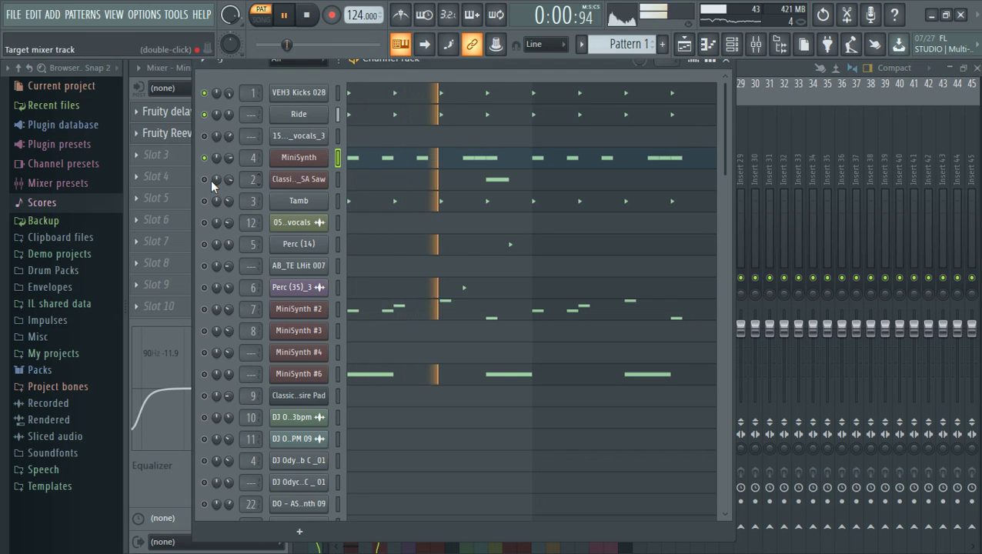
# - Unmute the Classic Desire_SA Saw channel and inspect its Sawer presets library and piano roll notes
pyautogui.click(316, 180)
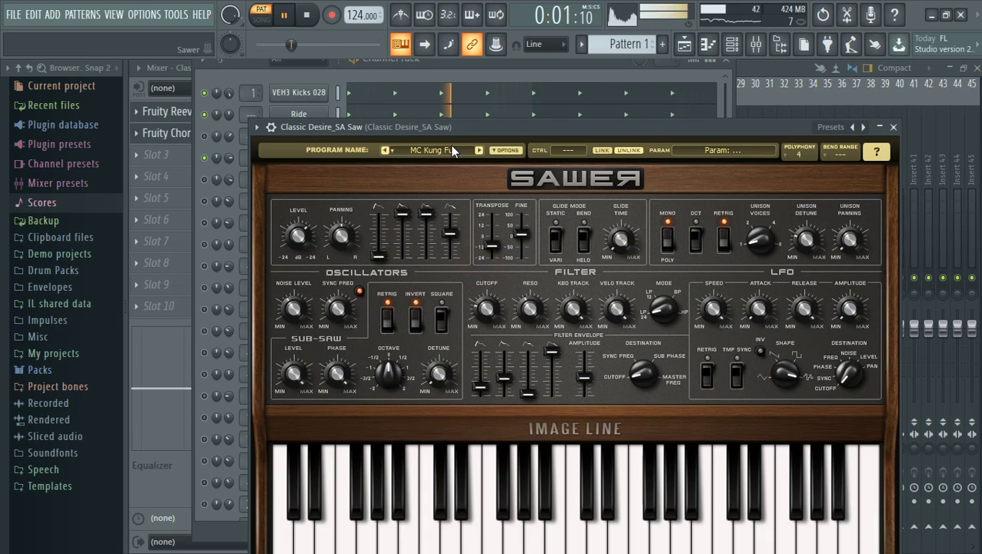
pyautogui.click(452, 152)
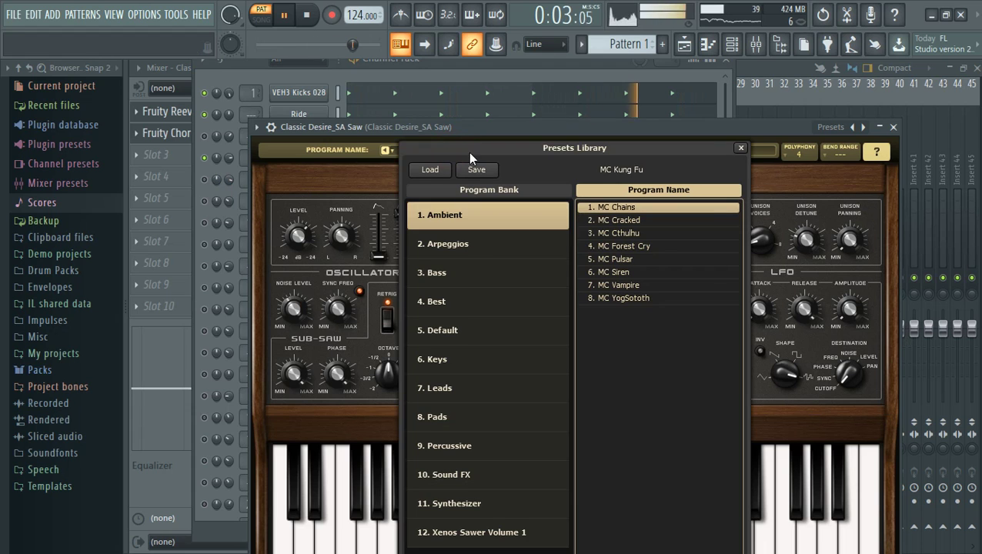
pyautogui.click(741, 148)
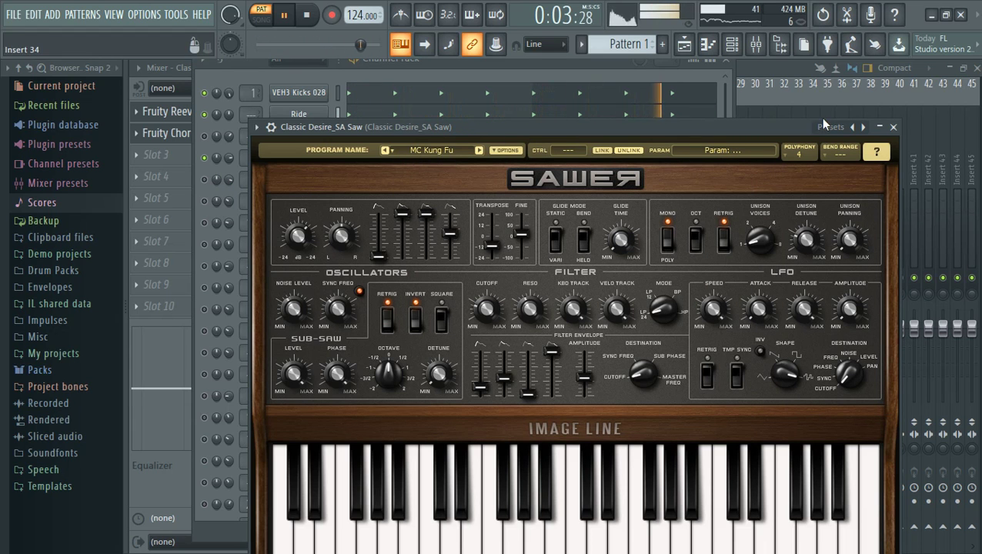
pyautogui.click(891, 128)
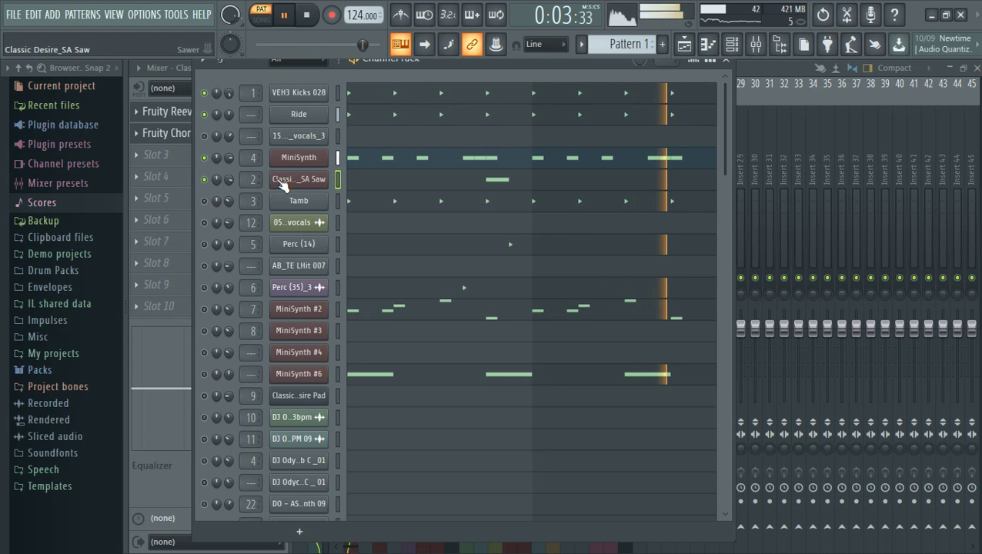
pyautogui.click(389, 192)
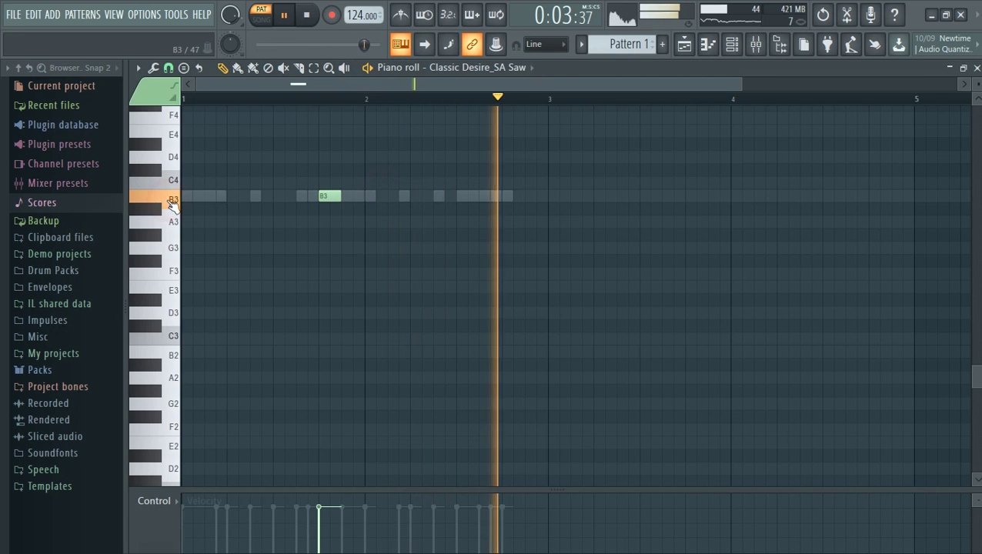
pyautogui.click(736, 46)
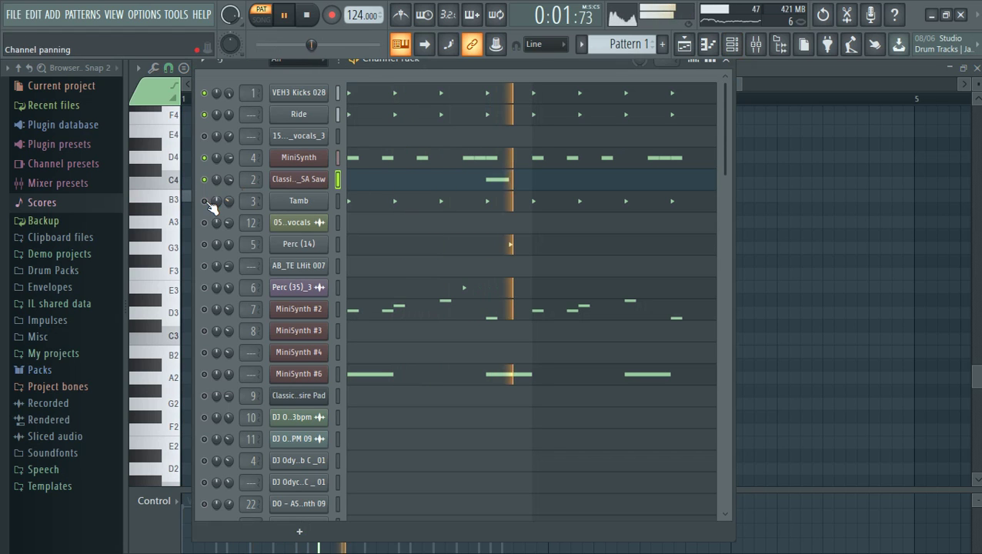
# - Unmute the Tamb channel and inspect its sample settings and piano roll notes
pyautogui.click(314, 202)
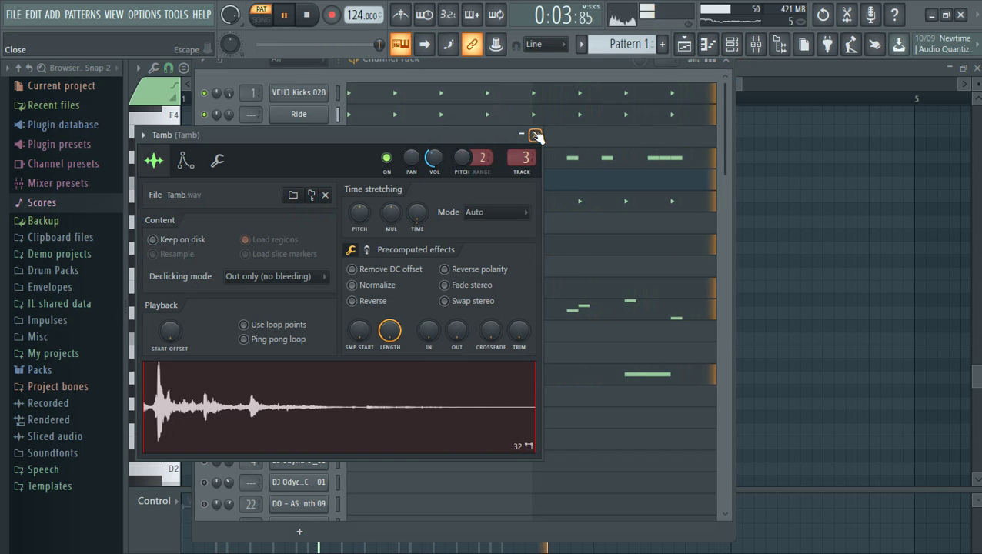
pyautogui.click(536, 135)
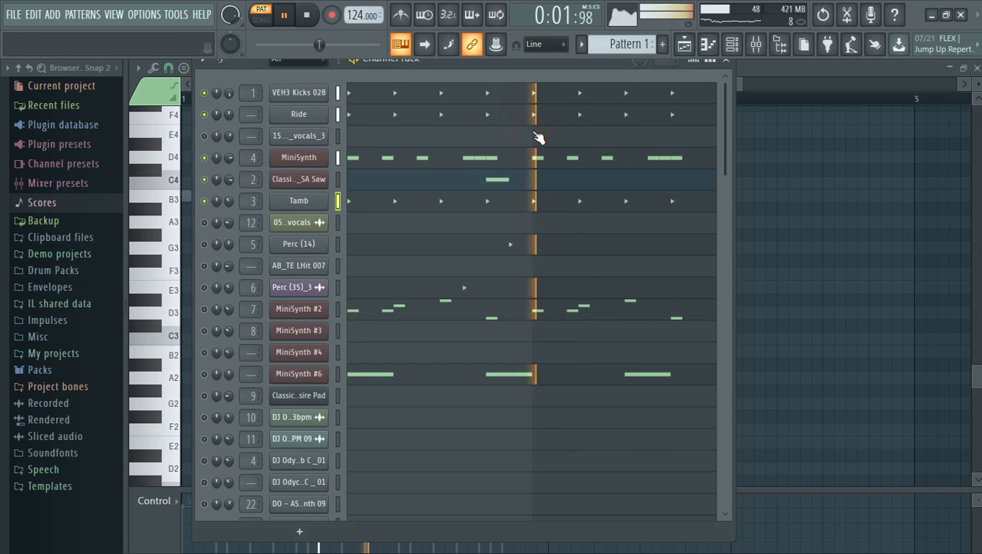
pyautogui.click(364, 206)
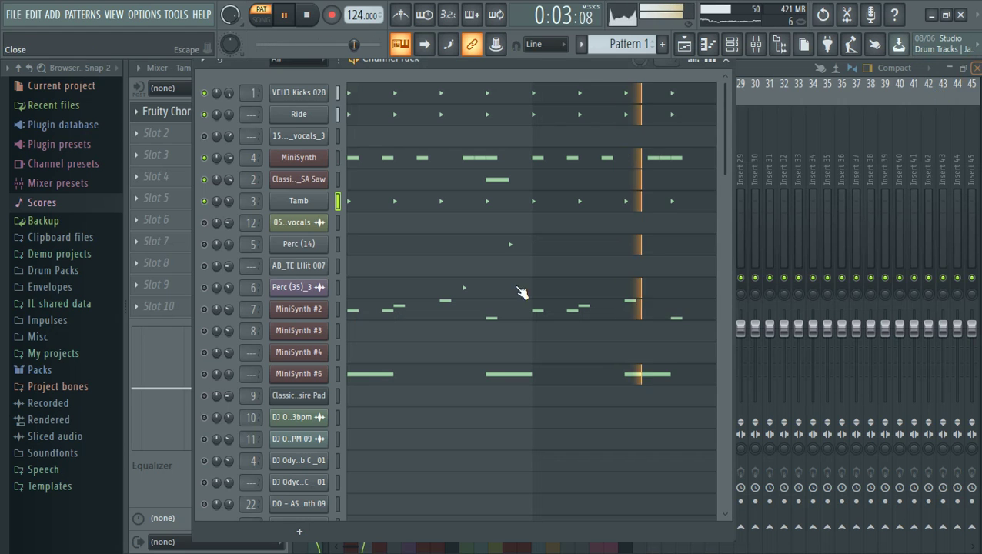
pyautogui.click(977, 68)
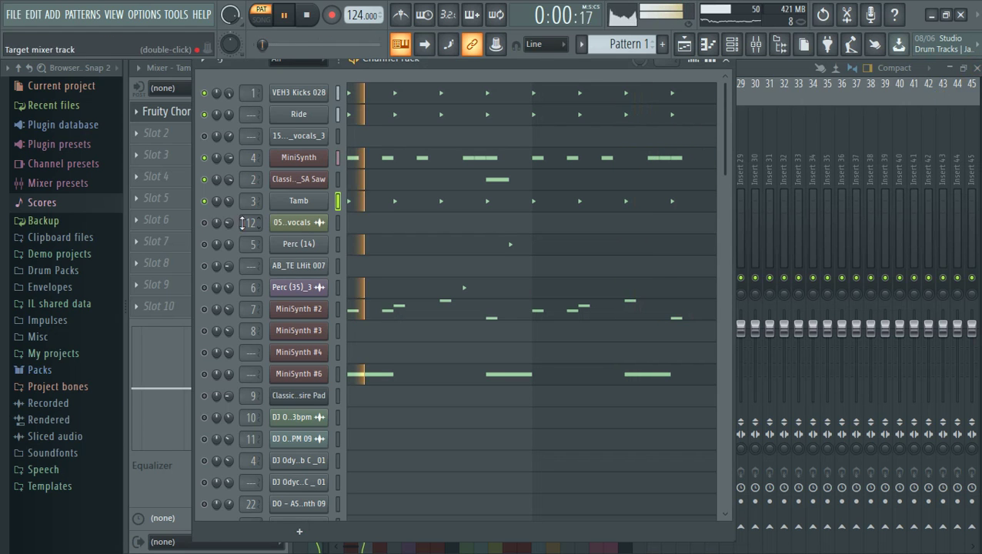
# - Unmute the Perc (14) channel, audition its sample, and review its notes in the piano roll
pyautogui.click(204, 244)
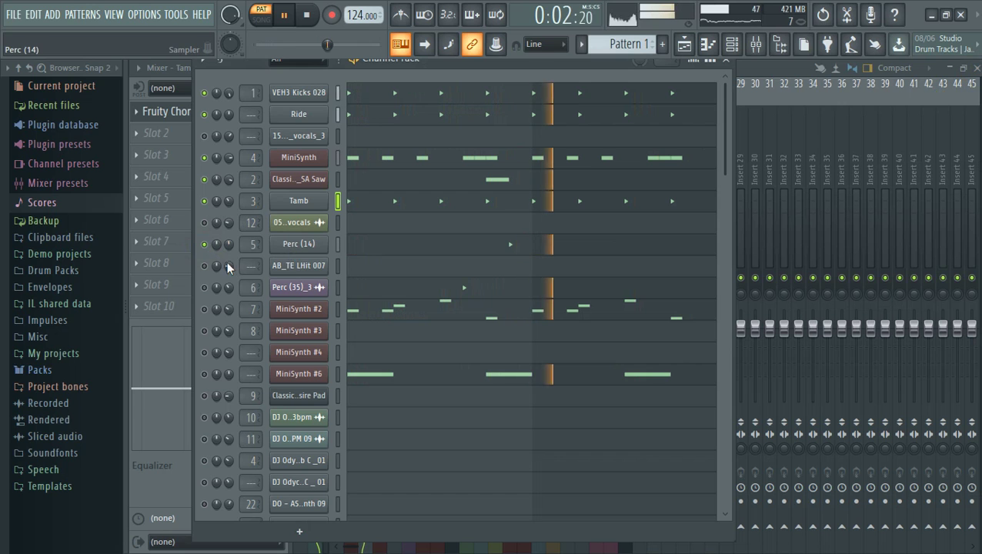
pyautogui.click(294, 246)
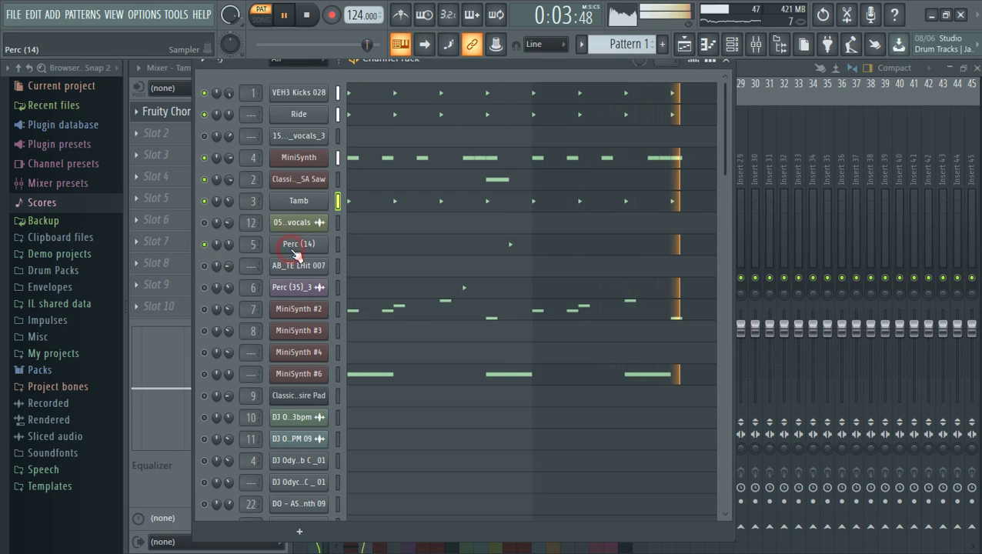
pyautogui.click(442, 482)
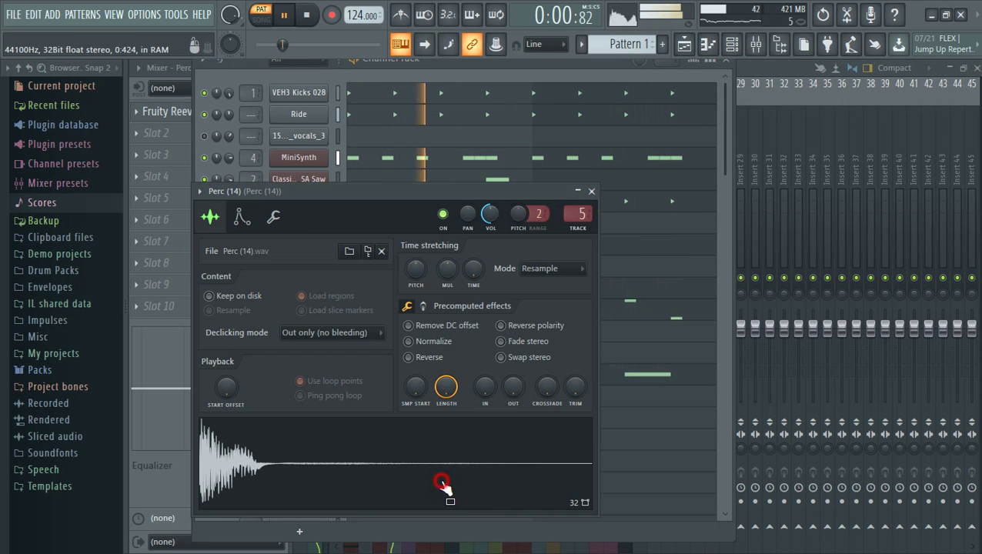
pyautogui.click(591, 191)
pyautogui.click(401, 246)
pyautogui.click(162, 269)
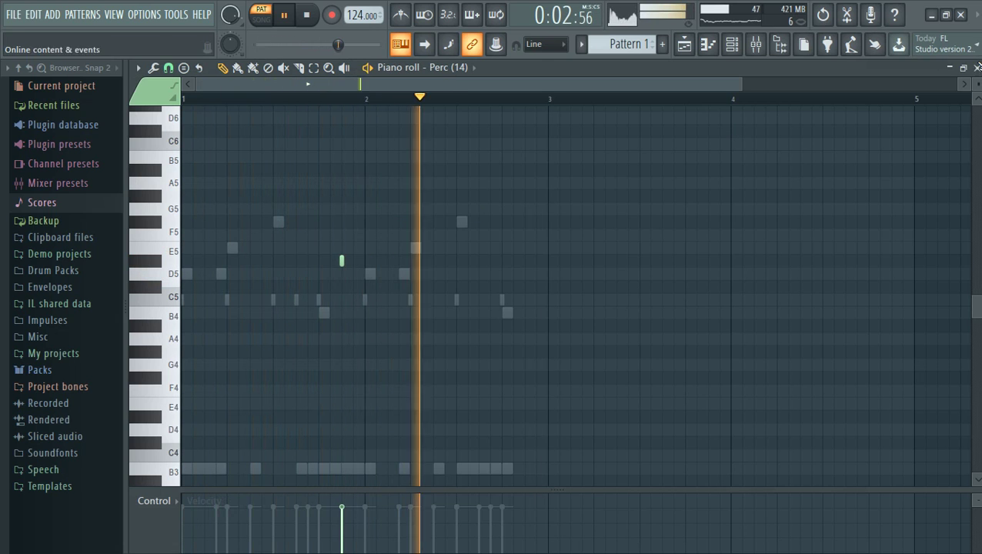
pyautogui.click(977, 67)
# - Unmute the Perc (35)_3 channel and inspect its sample settings and waveform
pyautogui.click(205, 288)
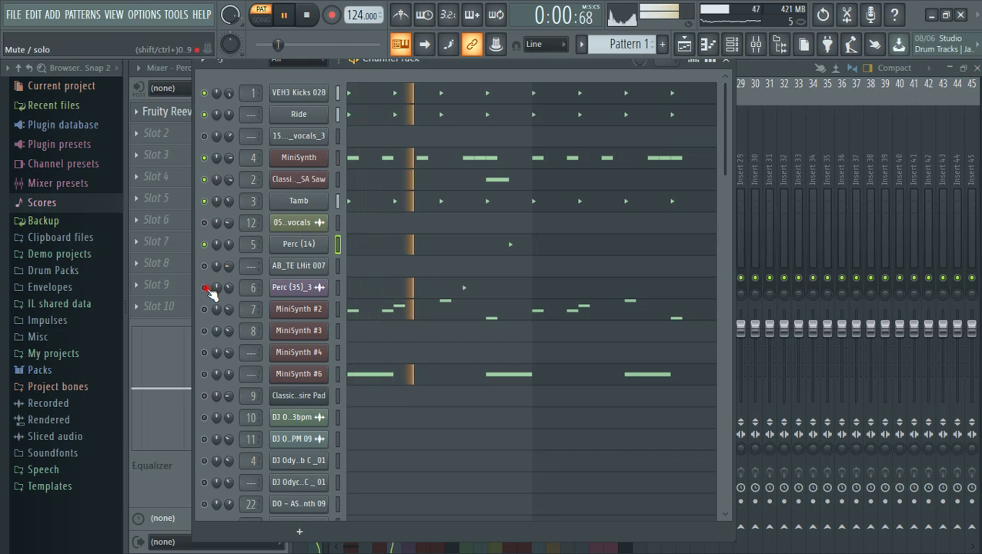
pyautogui.click(316, 288)
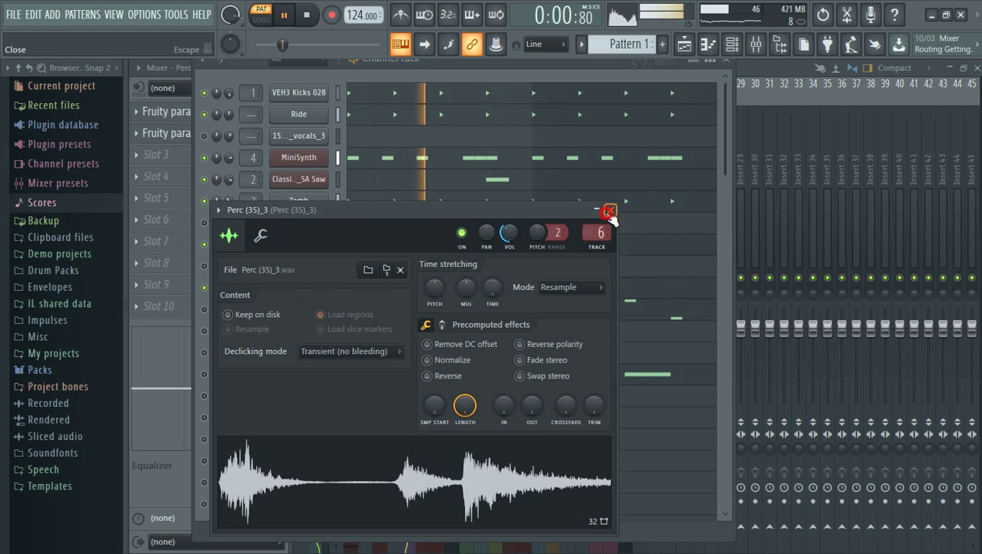
pyautogui.click(608, 211)
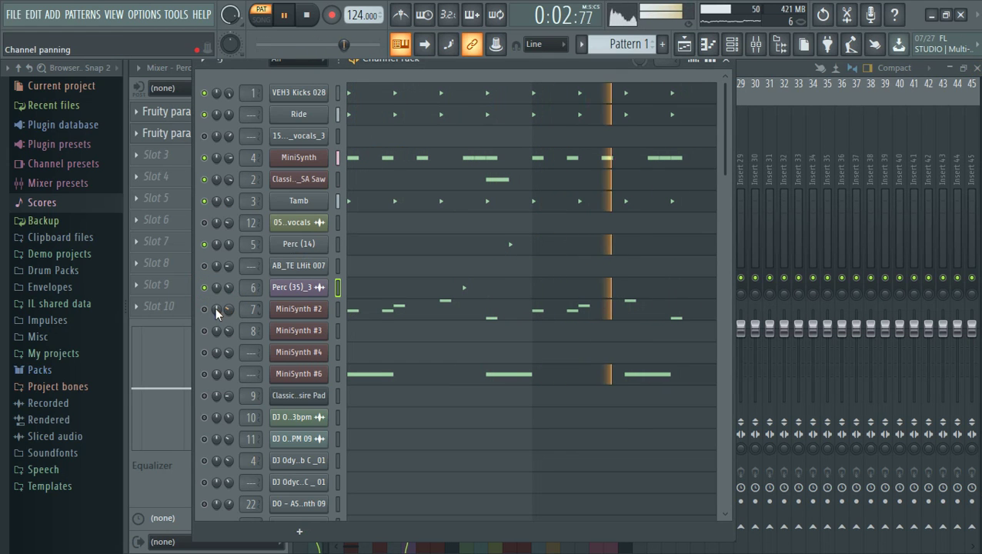
# - Unmute the MiniSynth #2 channel and inspect its Keys Drops preset in the presets library and its piano roll notes
pyautogui.click(314, 310)
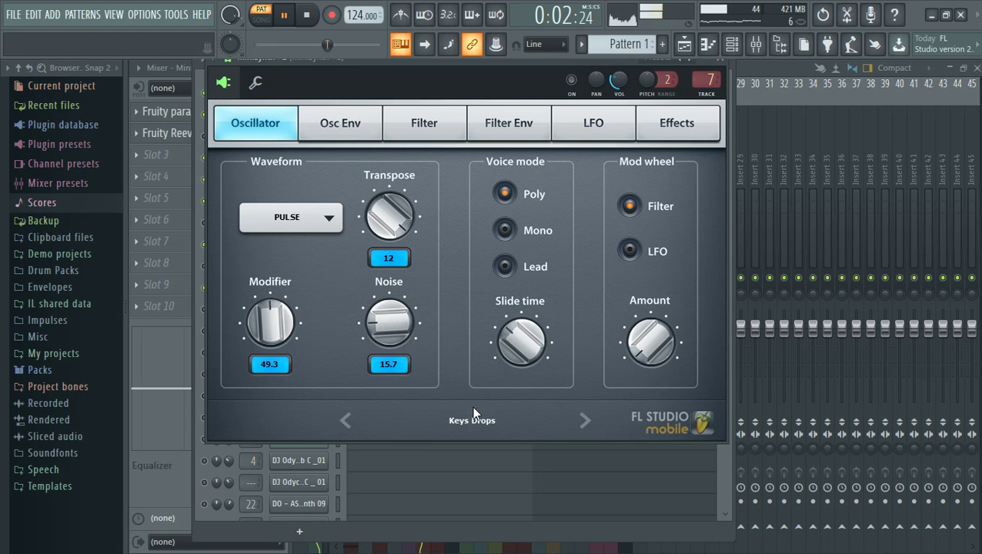
pyautogui.click(473, 415)
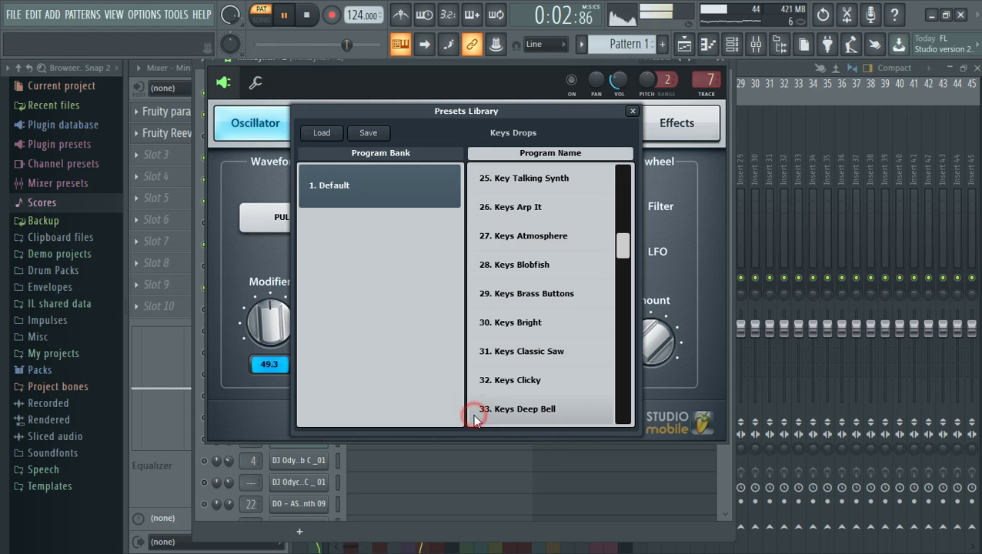
pyautogui.moveTo(620, 249); pyautogui.dragTo(619, 264)
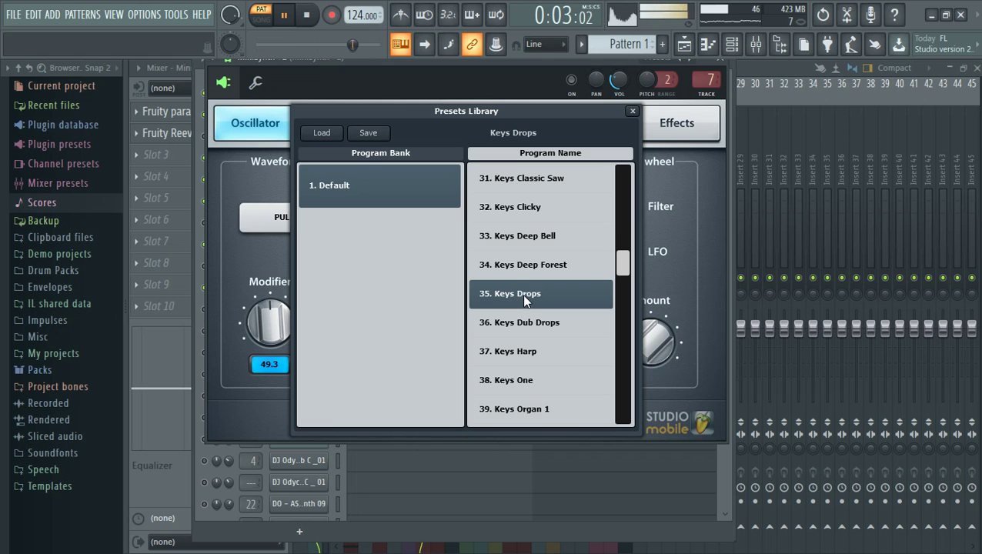
pyautogui.click(722, 63)
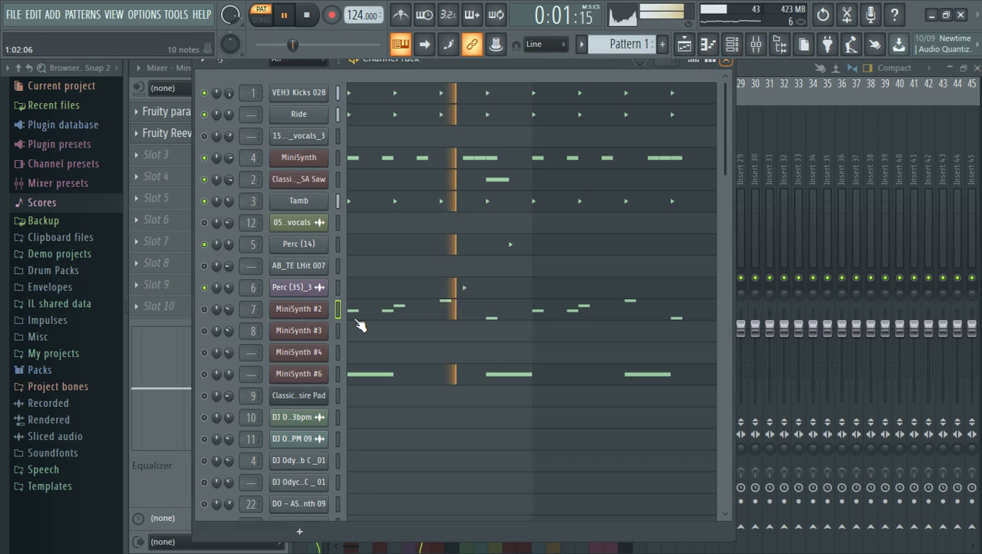
pyautogui.click(296, 314)
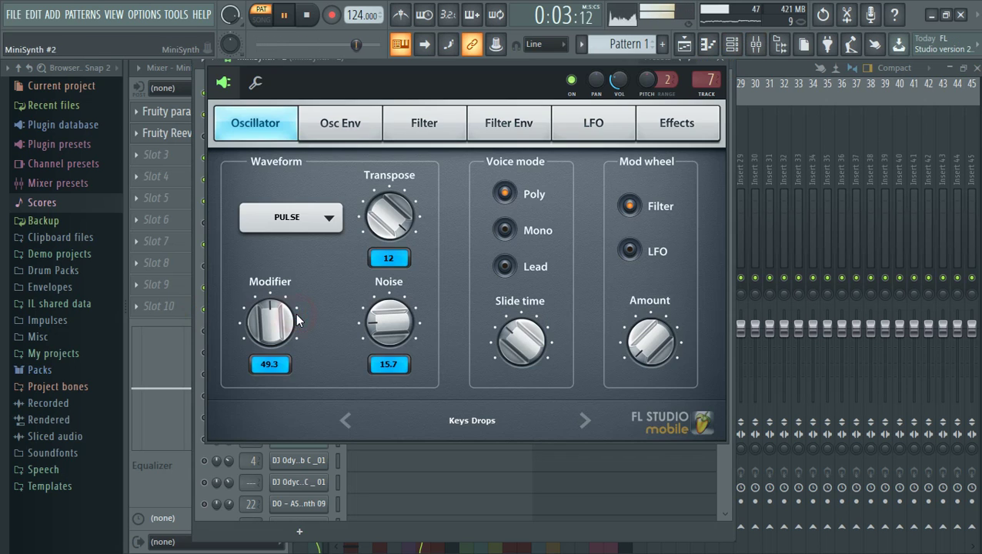
pyautogui.click(728, 67)
pyautogui.click(358, 315)
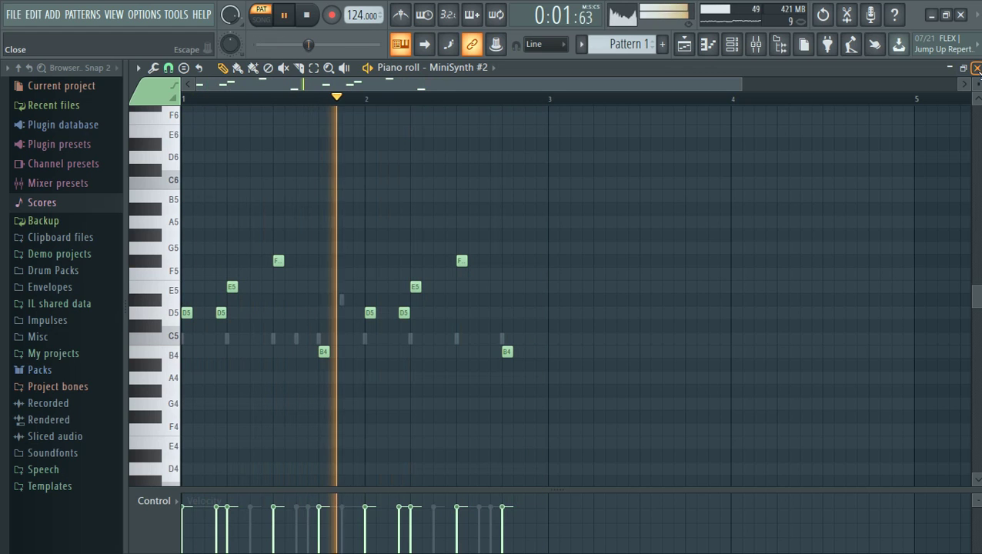
pyautogui.click(976, 68)
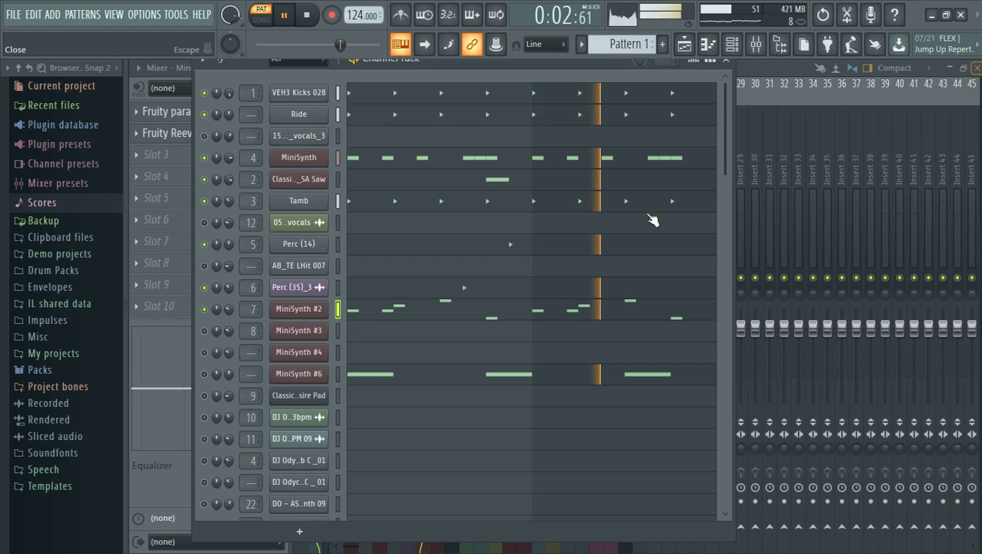
# - Unmute the MiniSynth #6 channel and inspect its presets library and piano roll notes
pyautogui.click(205, 375)
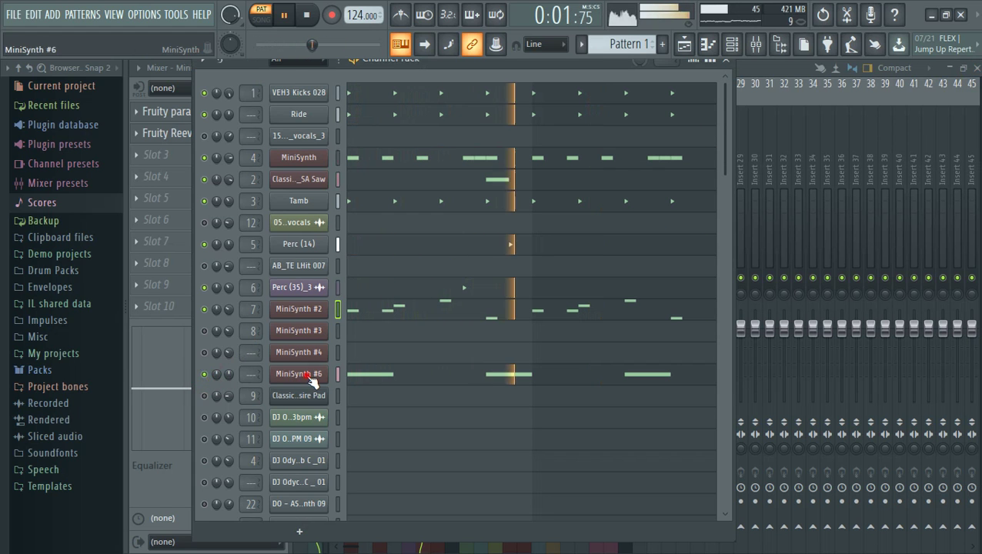
pyautogui.click(308, 375)
pyautogui.click(556, 476)
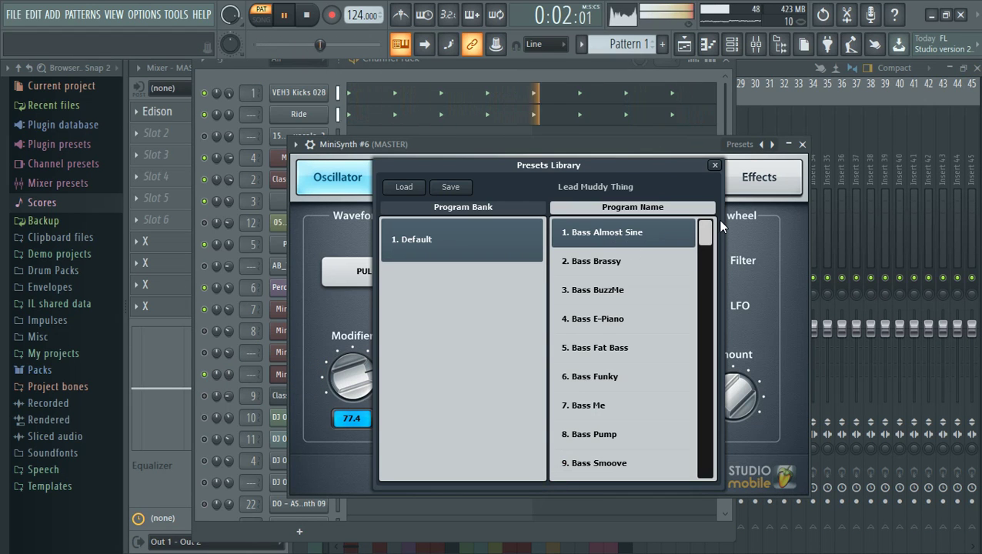
pyautogui.click(802, 146)
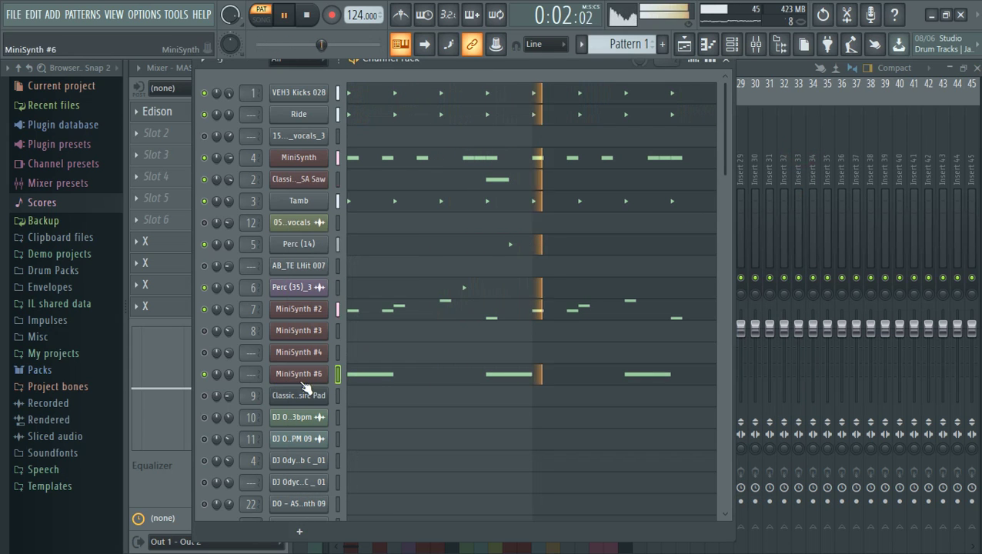
pyautogui.click(371, 376)
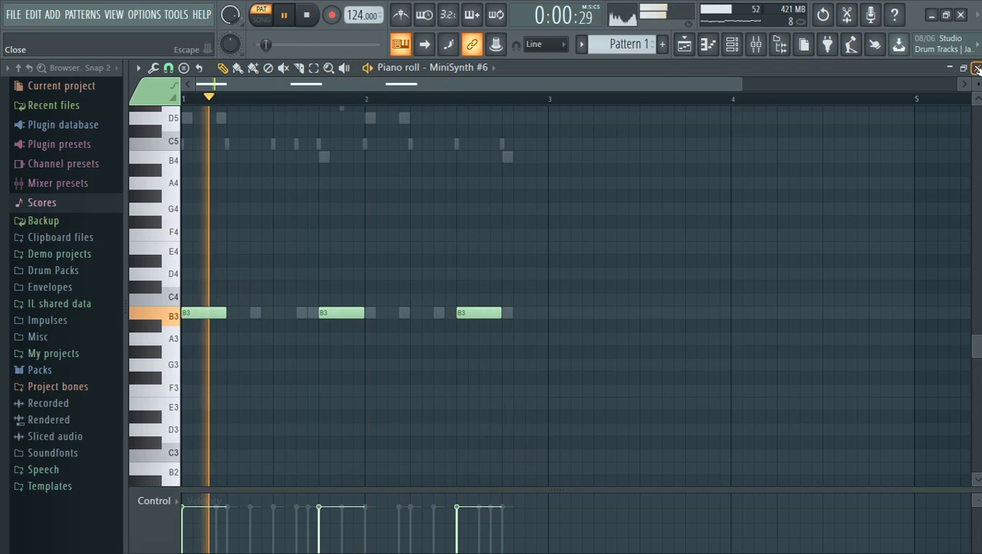
pyautogui.click(976, 68)
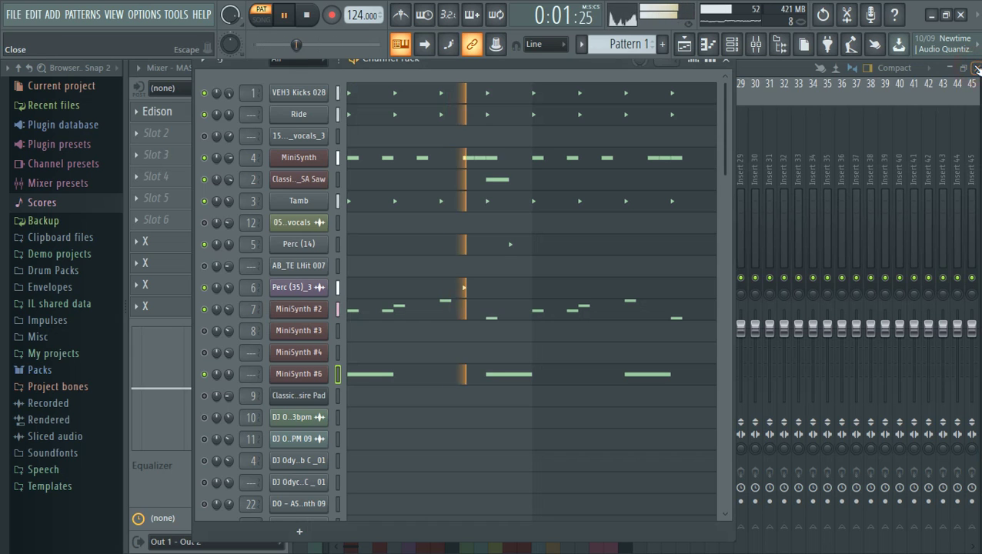
# - Stop playback of Pattern 1 and unmute all the channels in the channel rack
pyautogui.click(581, 44)
pyautogui.click(580, 60)
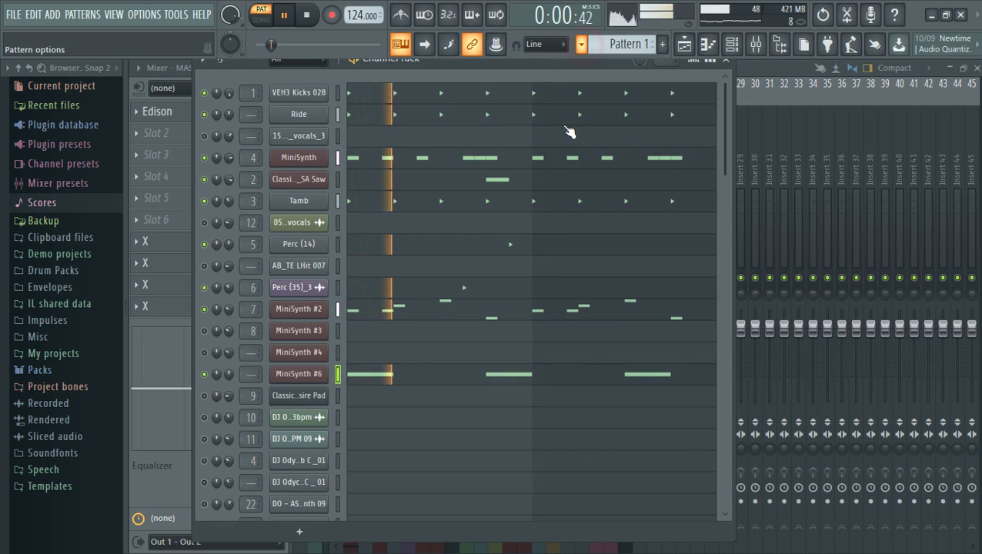
pyautogui.press('space')
pyautogui.moveTo(722, 144); pyautogui.dragTo(754, 101)
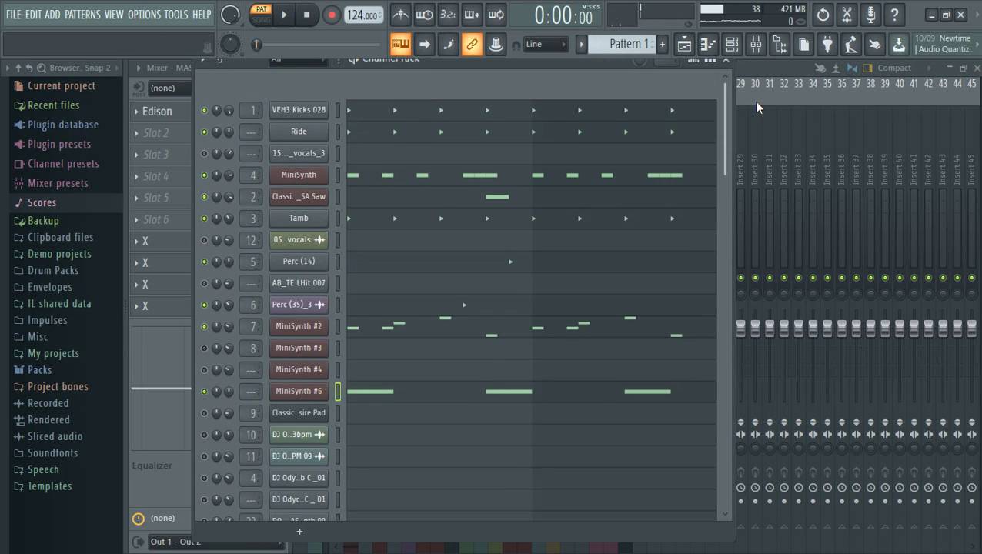
pyautogui.rightClick(208, 94)
pyautogui.click(218, 104)
pyautogui.rightClick(204, 91)
pyautogui.click(217, 100)
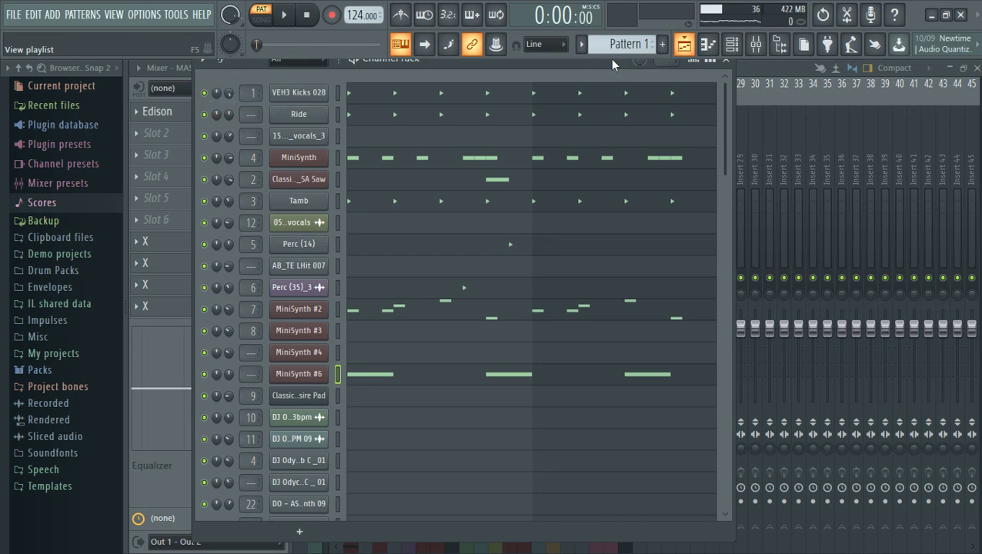
# - Switch to the SFX pattern, play it, and view the MiniSynth #3 notes in the piano roll
pyautogui.click(581, 44)
pyautogui.click(605, 77)
pyautogui.press('space')
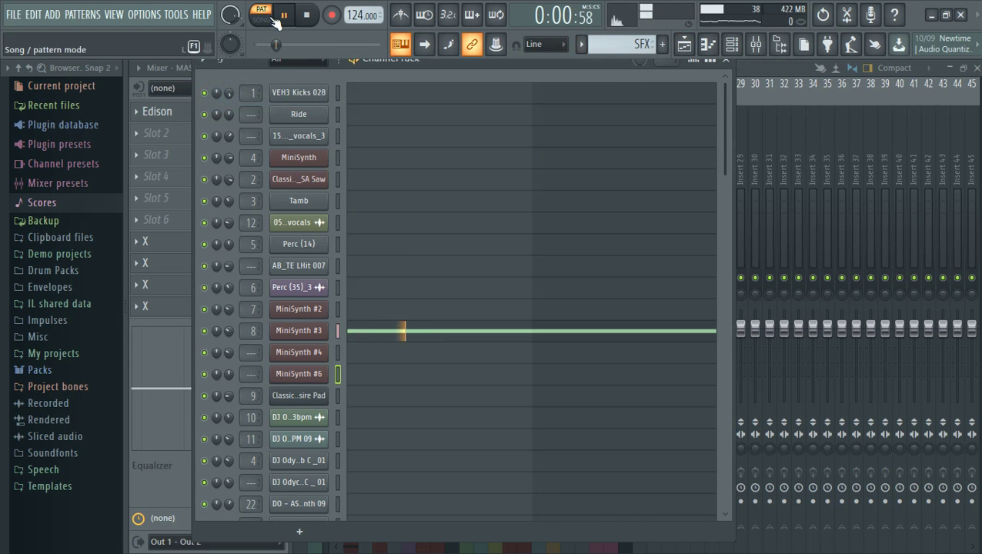
pyautogui.click(358, 340)
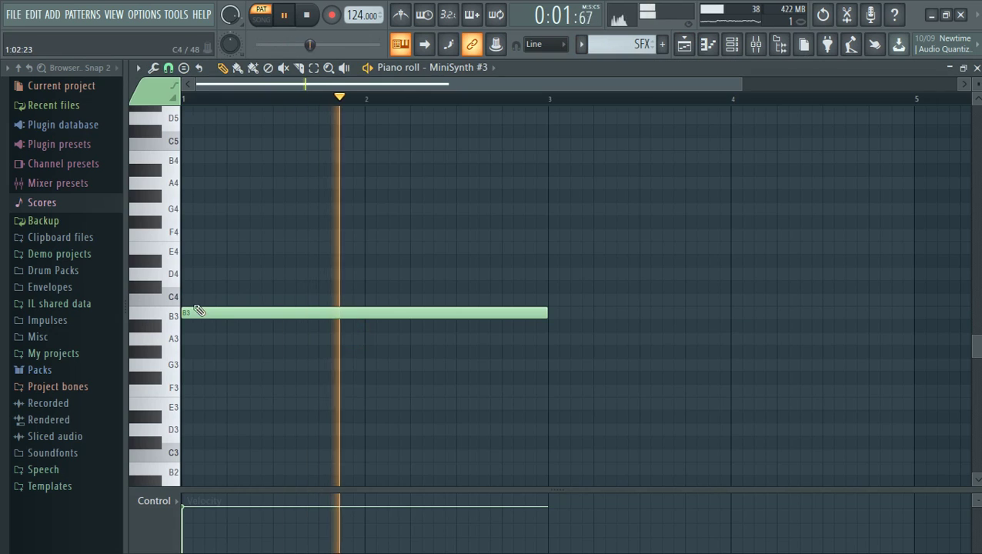
pyautogui.click(731, 46)
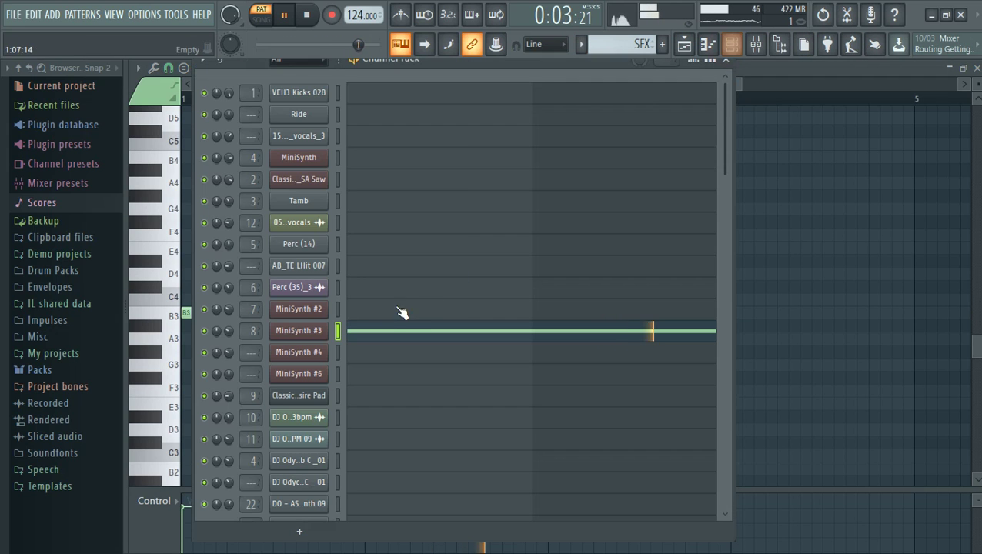
# - Inspect the MiniSynth #3 channel's Mx Pad 1 preset in the presets library and recheck its piano roll notes
pyautogui.click(311, 332)
pyautogui.click(516, 450)
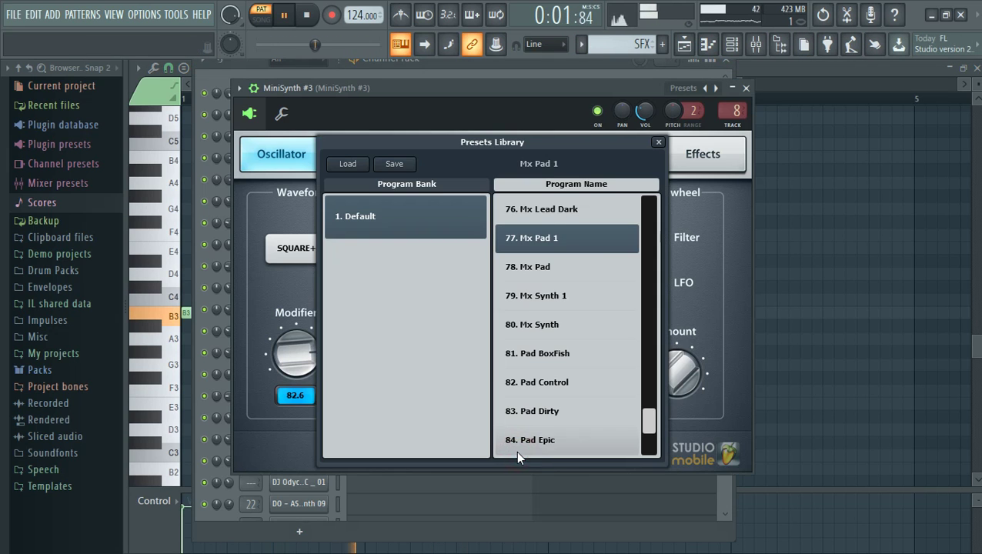
pyautogui.click(746, 89)
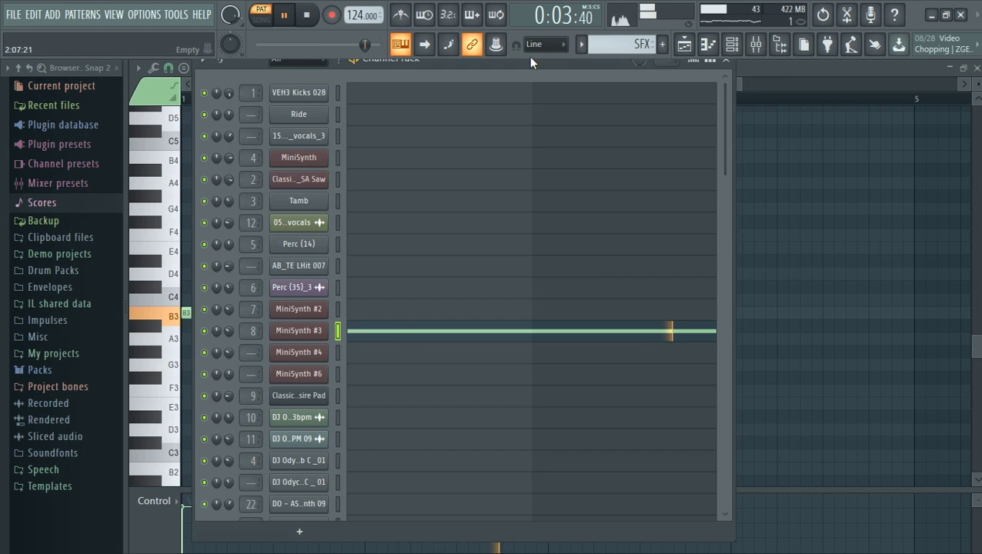
pyautogui.click(389, 338)
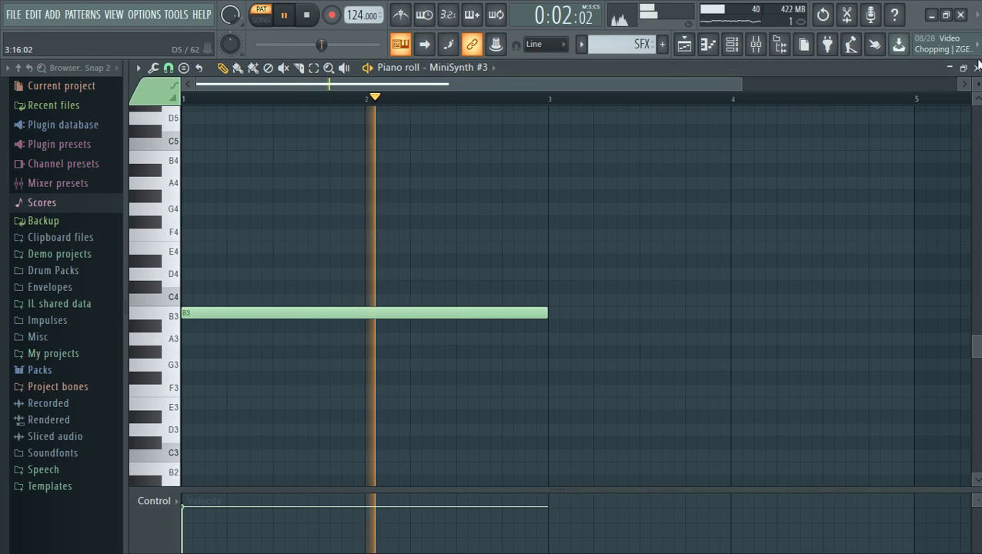
pyautogui.click(976, 69)
# - Switch to the Pad pattern and inspect the Classic Desire Pad channel's Purity preset list and piano roll notes
pyautogui.click(586, 47)
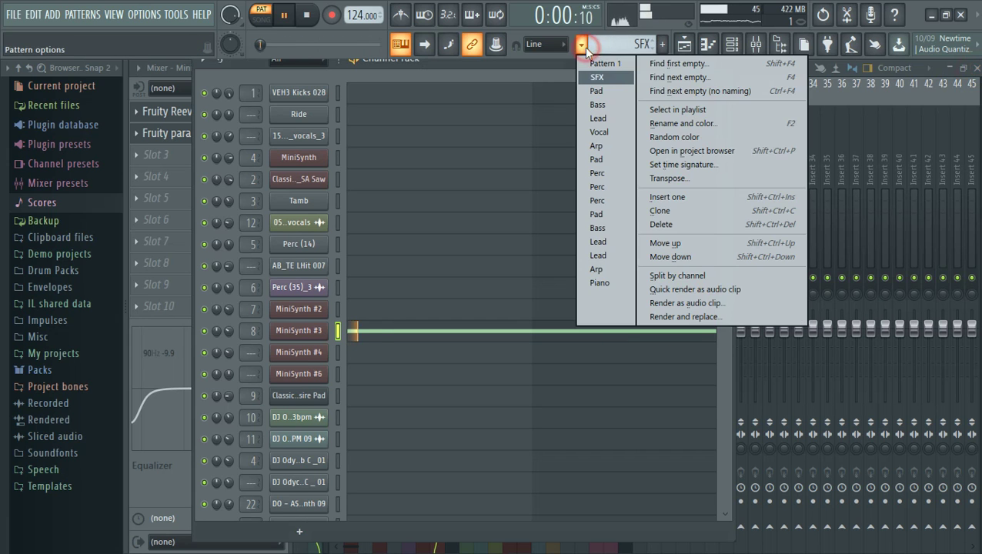
pyautogui.click(606, 89)
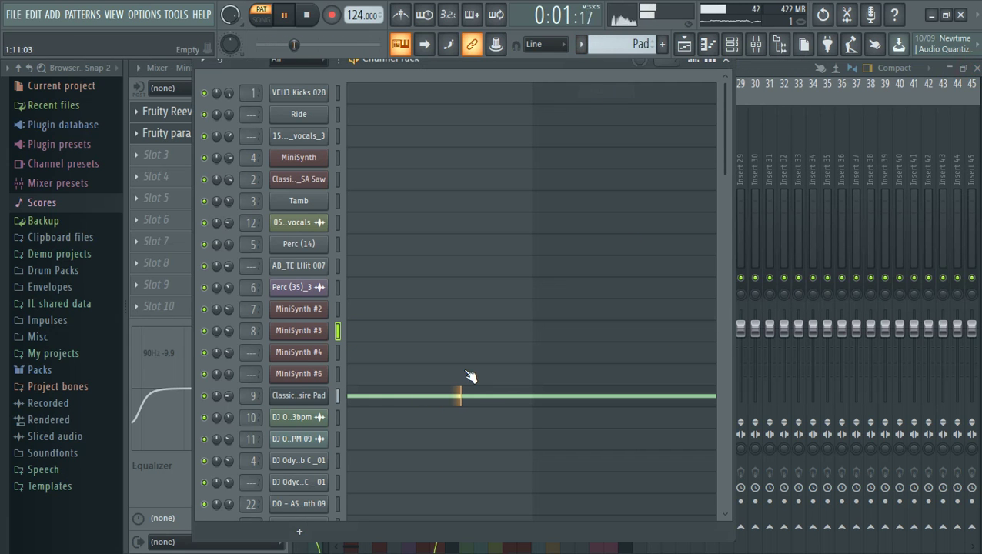
pyautogui.click(309, 397)
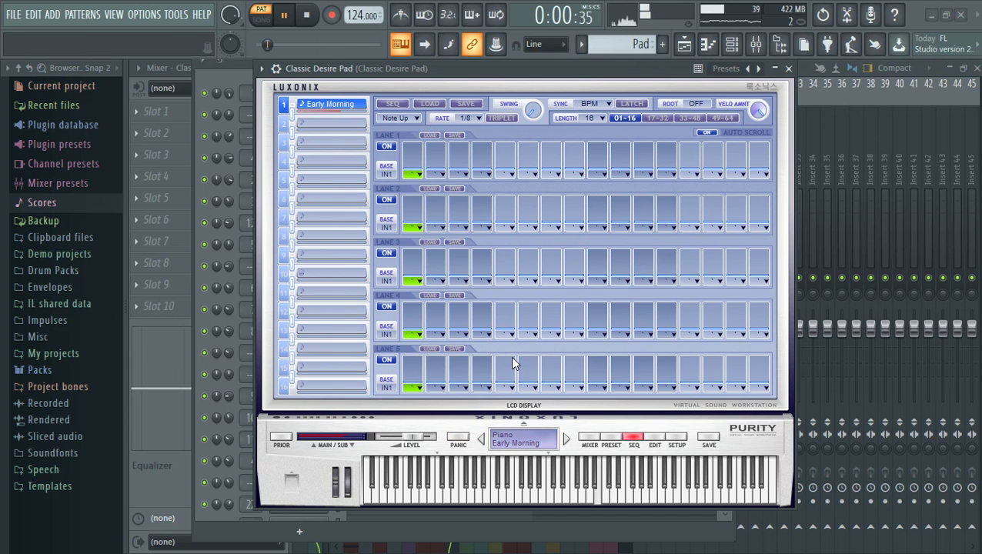
pyautogui.click(607, 437)
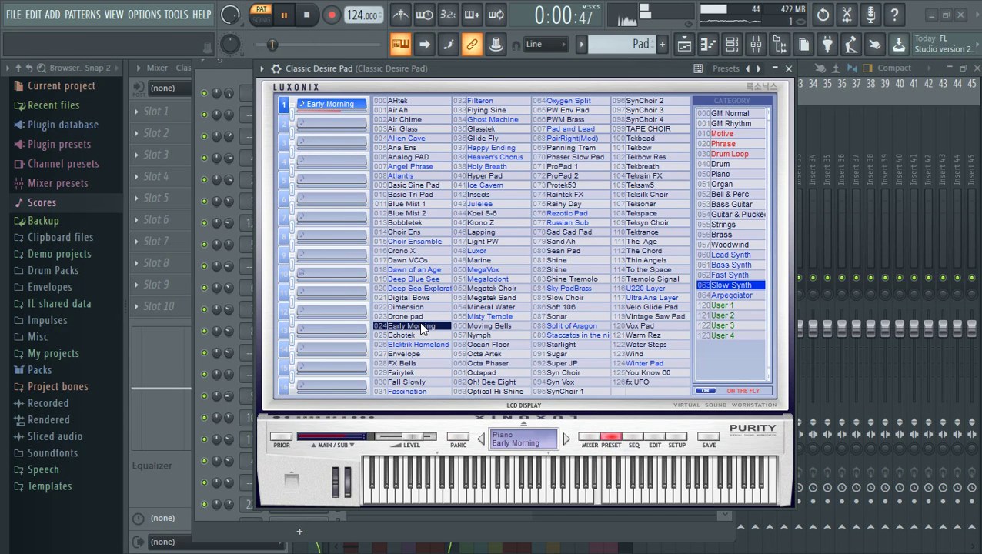
pyautogui.click(788, 69)
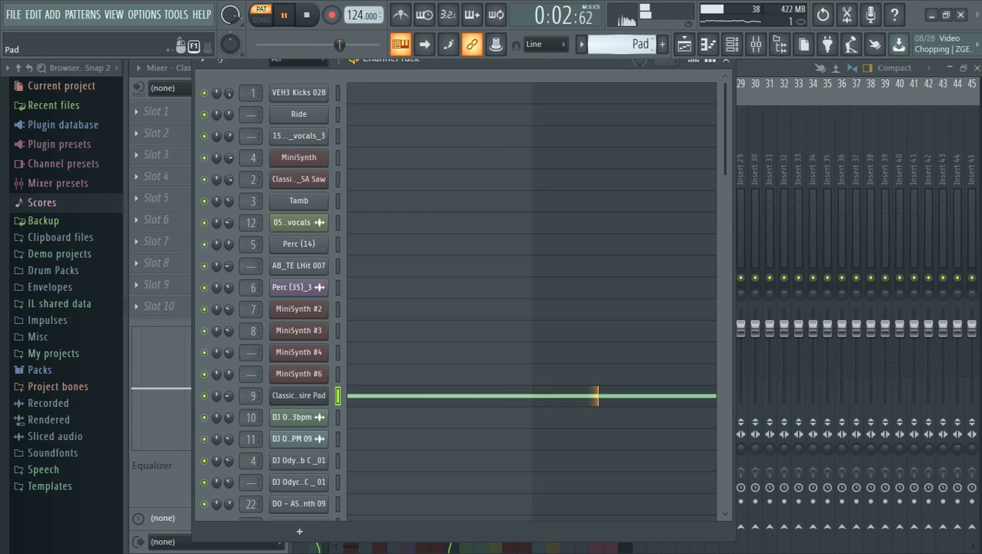
pyautogui.click(441, 396)
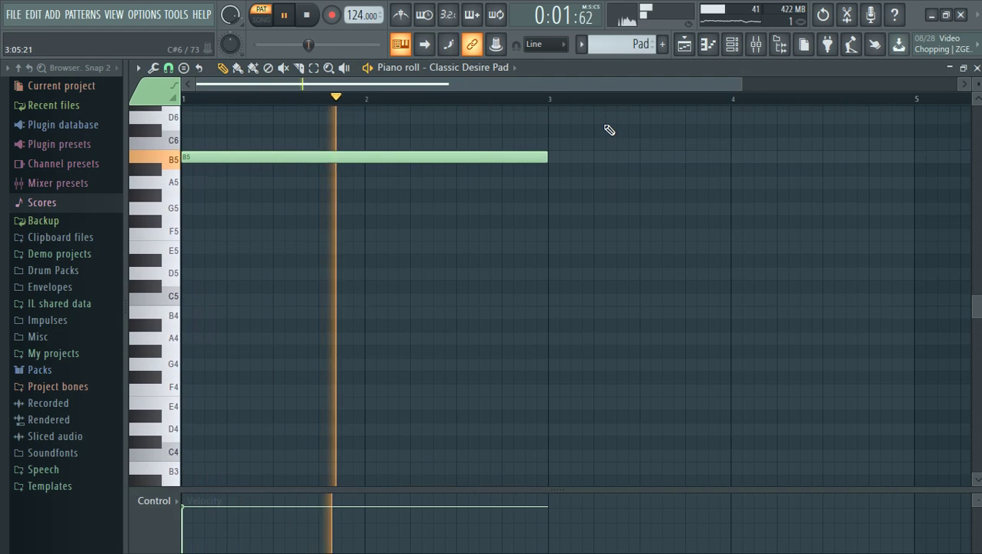
pyautogui.click(976, 67)
# - Switch to the Bass pattern and inspect the Bass1 channel's BAS Wet Bass preset in the presets library
pyautogui.click(582, 43)
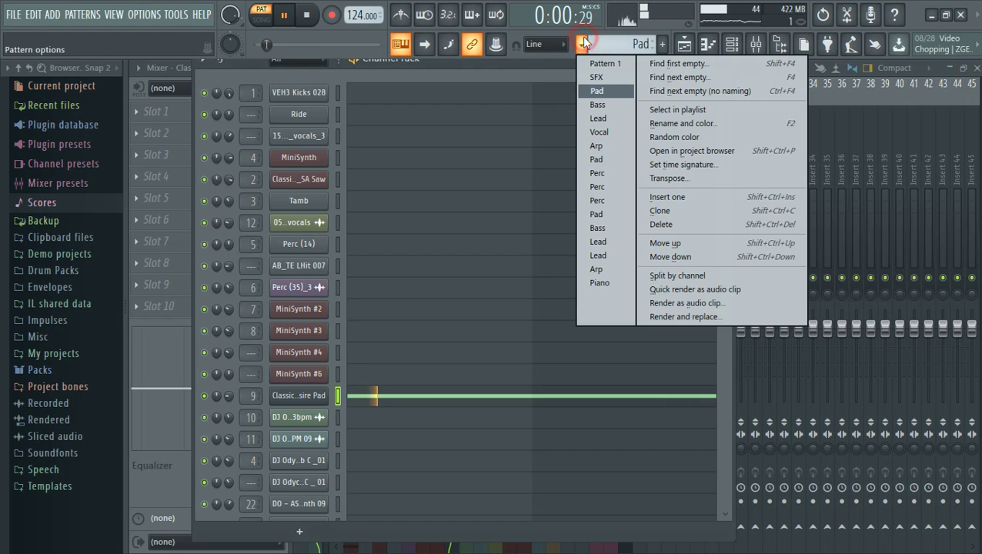
pyautogui.click(599, 104)
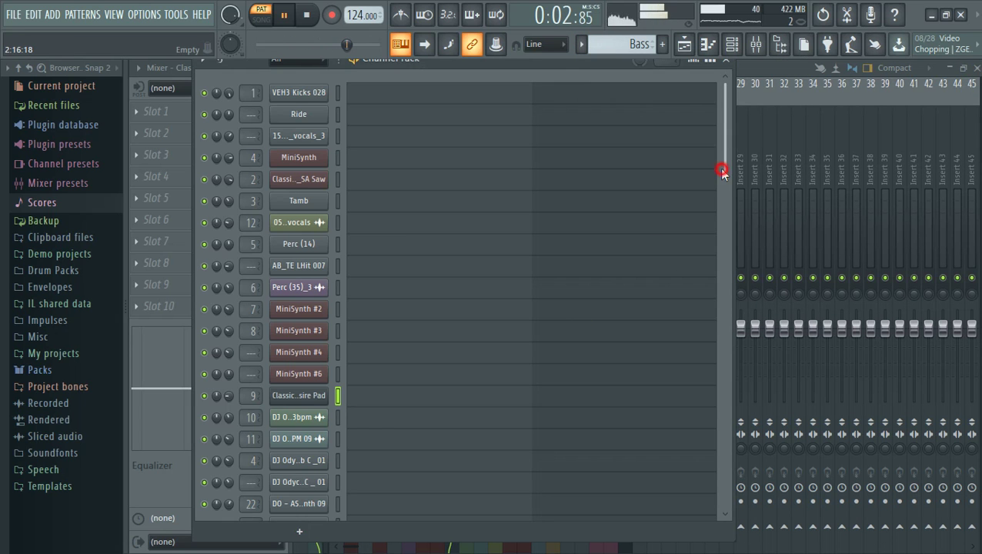
pyautogui.moveTo(721, 172); pyautogui.dragTo(719, 467)
pyautogui.click(306, 249)
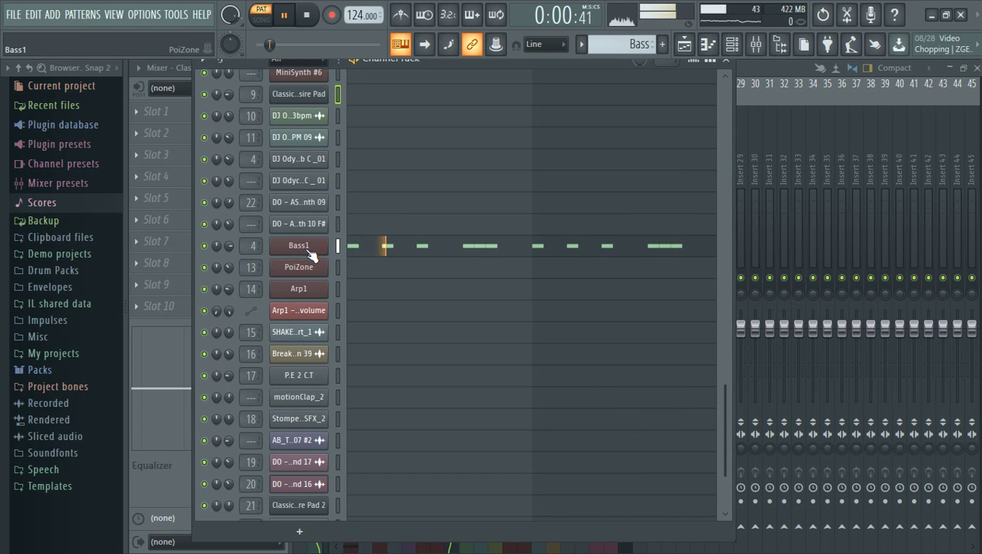
pyautogui.click(310, 254)
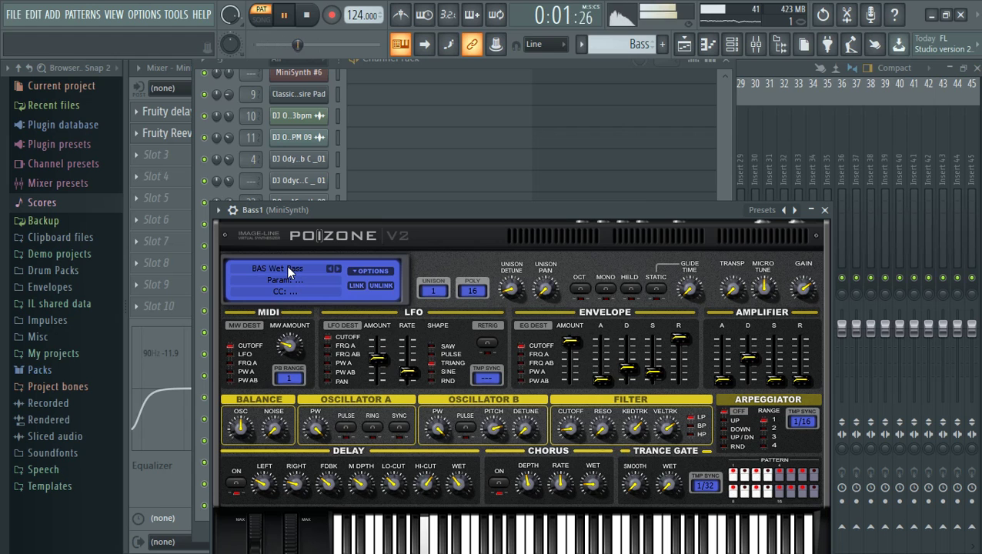
pyautogui.click(289, 269)
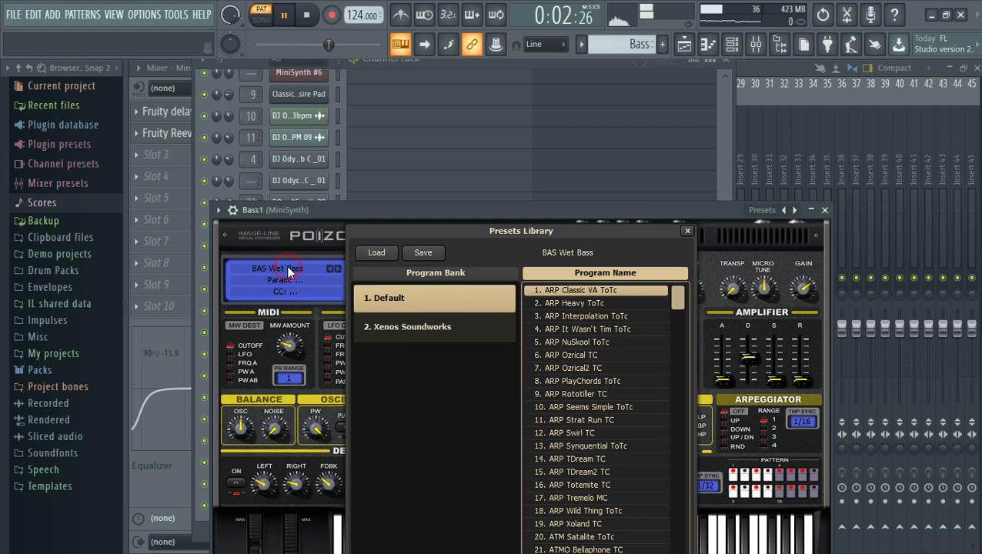
pyautogui.click(686, 230)
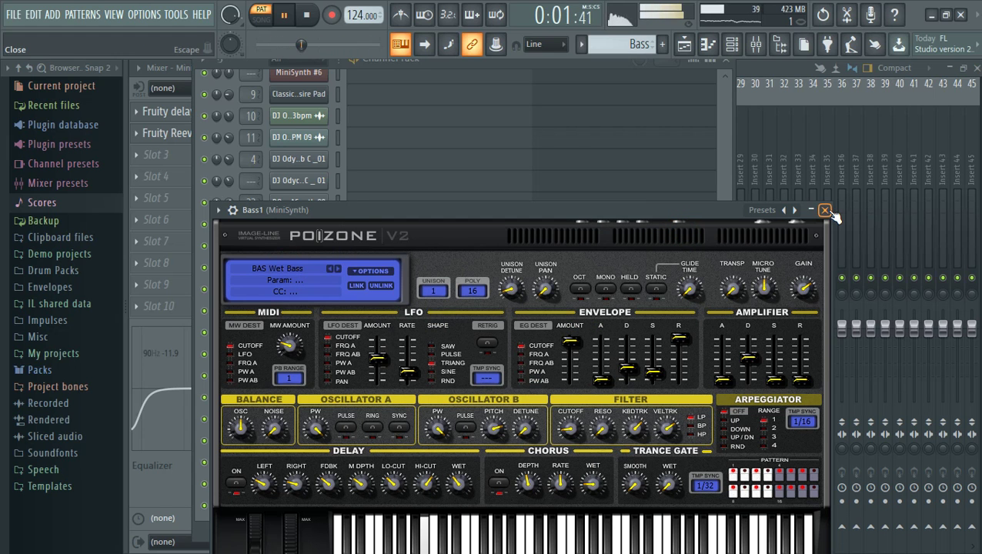
pyautogui.click(825, 210)
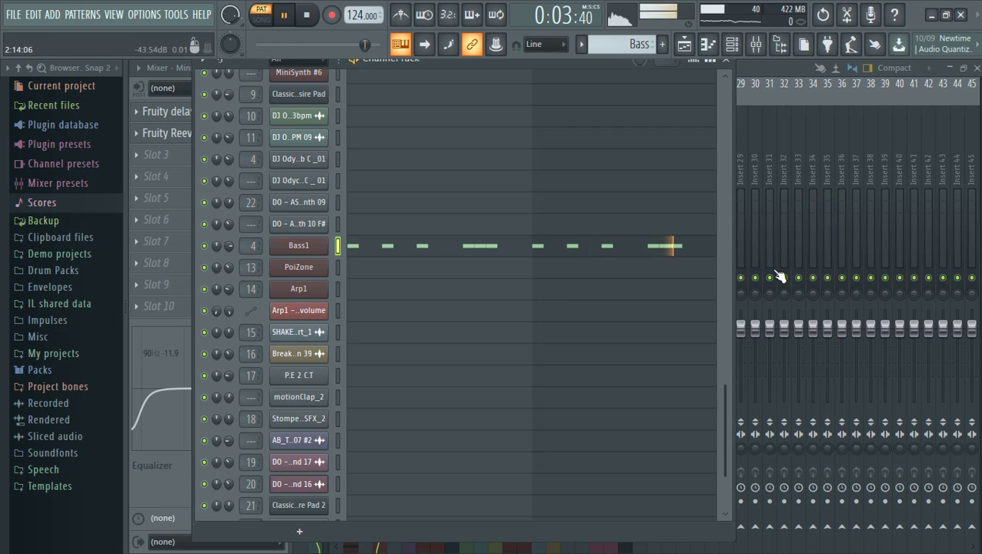
pyautogui.scroll(-2, 725, 434)
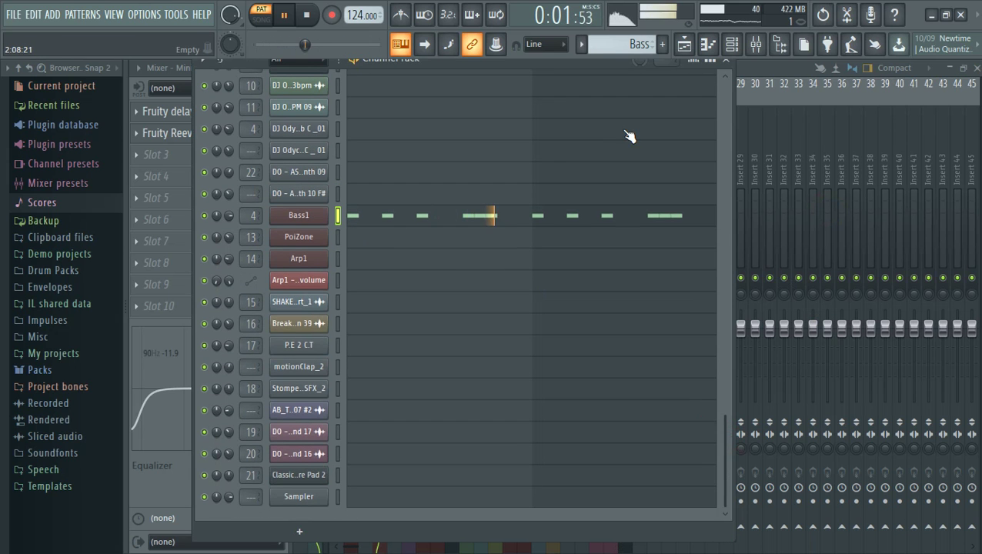
# - Switch to the Lead pattern and inspect the PoiZone channel's KBD Metallic MC preset and piano roll notes
pyautogui.click(582, 45)
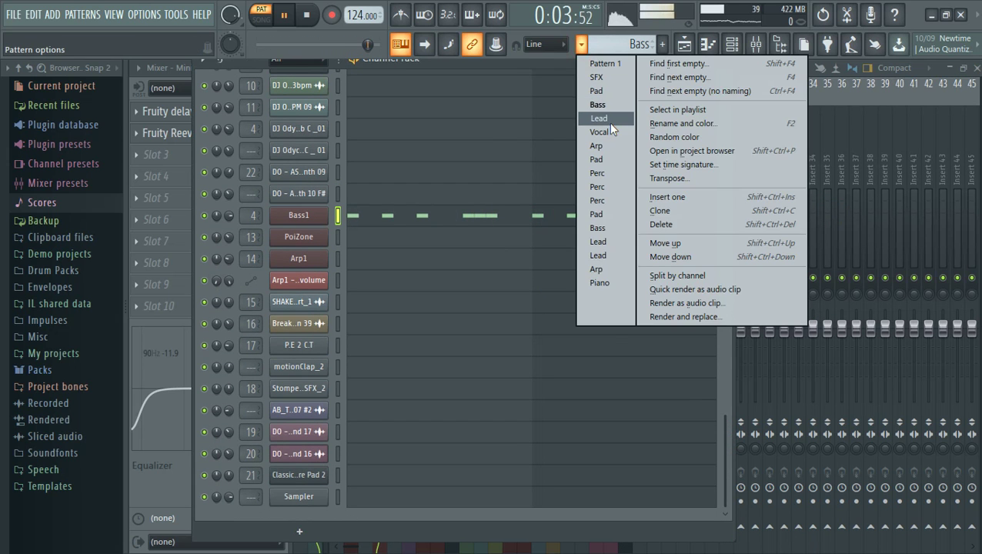
pyautogui.click(609, 123)
pyautogui.click(303, 239)
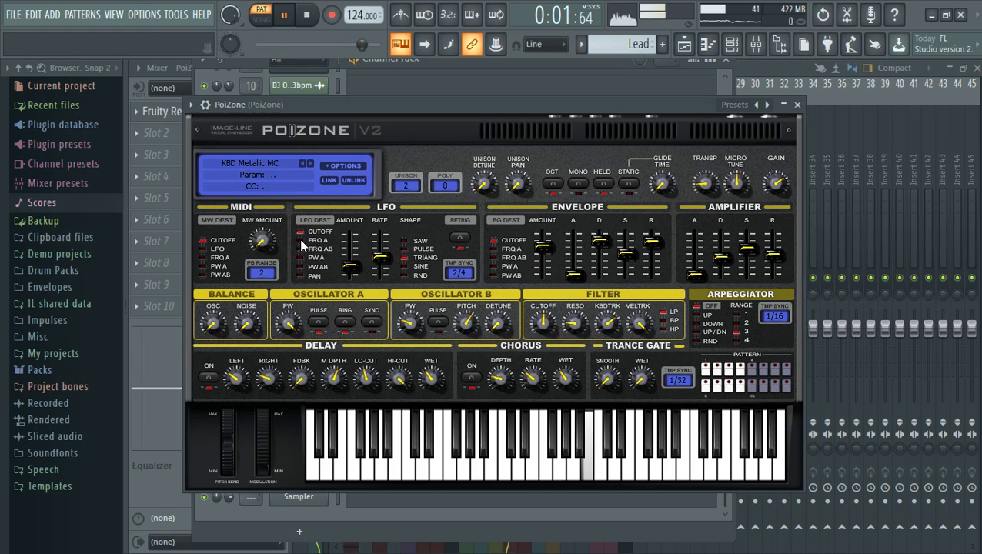
pyautogui.click(279, 161)
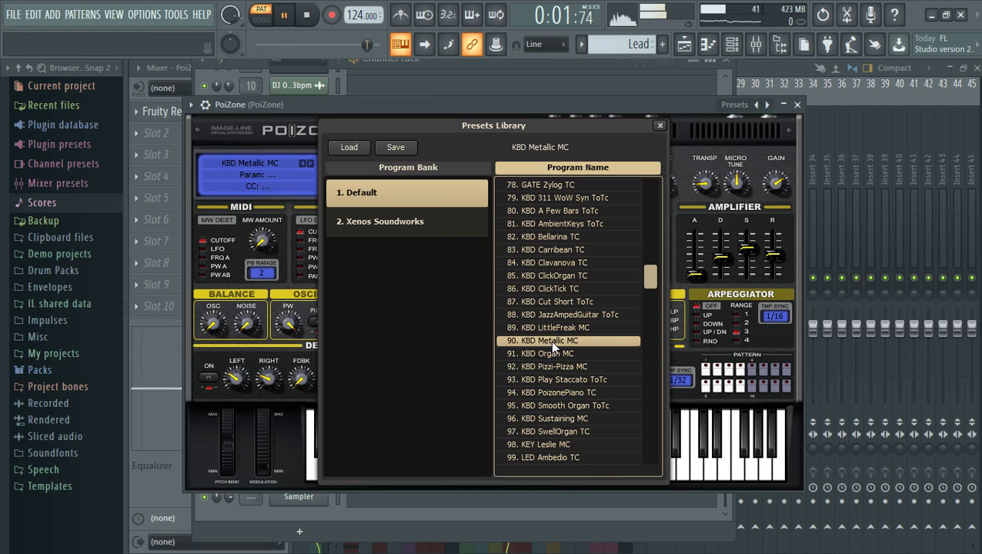
pyautogui.click(795, 108)
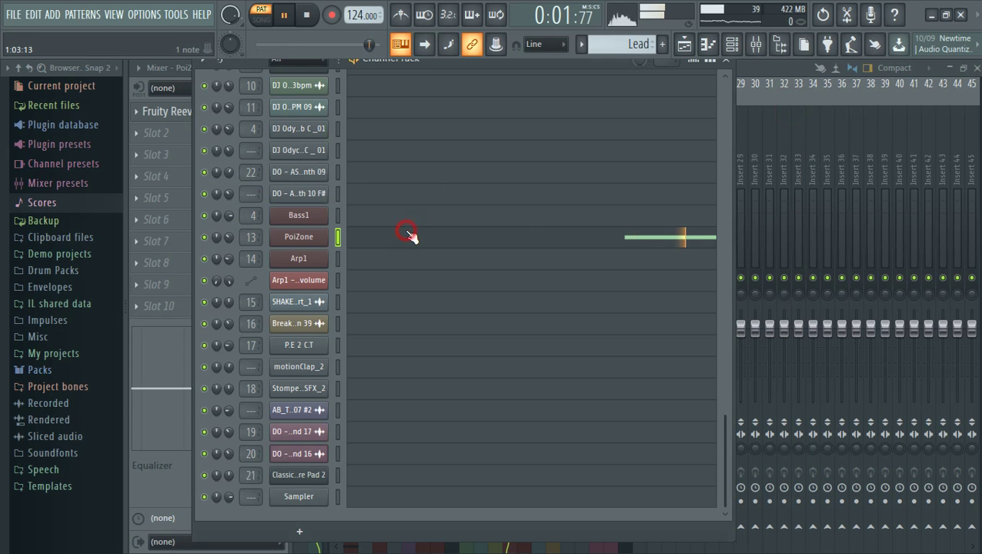
pyautogui.click(406, 233)
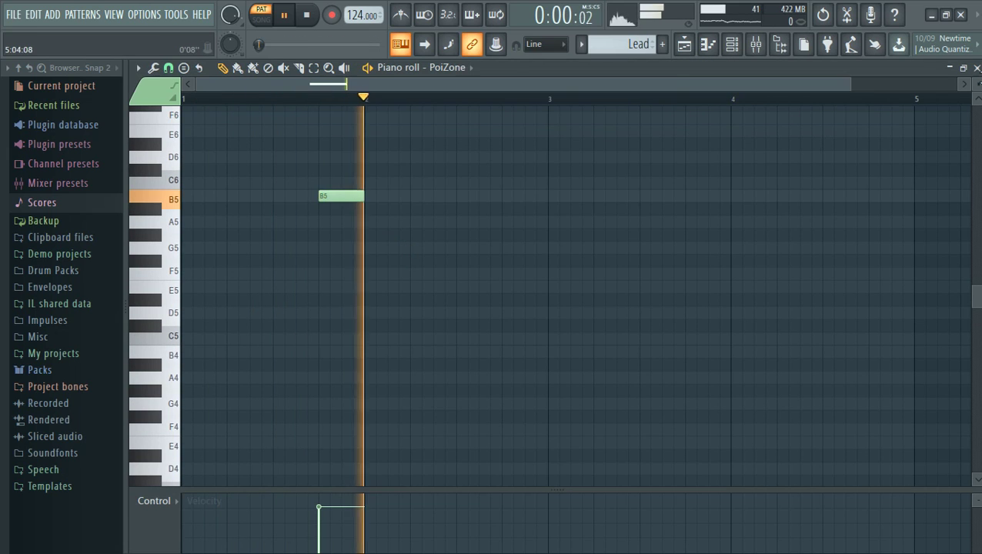
pyautogui.press('Escape')
# - Switch to the Vocal pattern and view the vocals_3 channel's notes in the channel rack
pyautogui.click(581, 45)
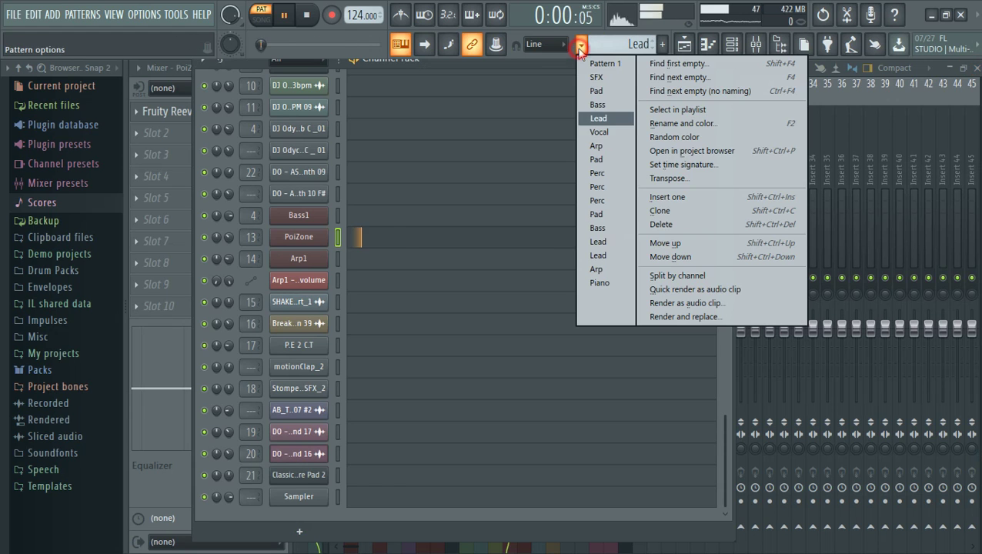
pyautogui.click(603, 129)
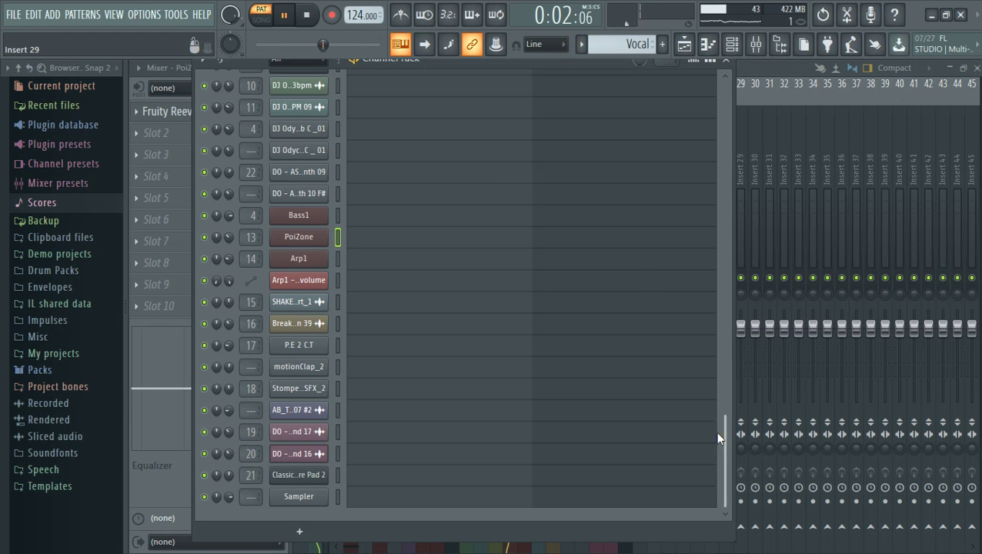
pyautogui.moveTo(724, 442); pyautogui.dragTo(707, 47)
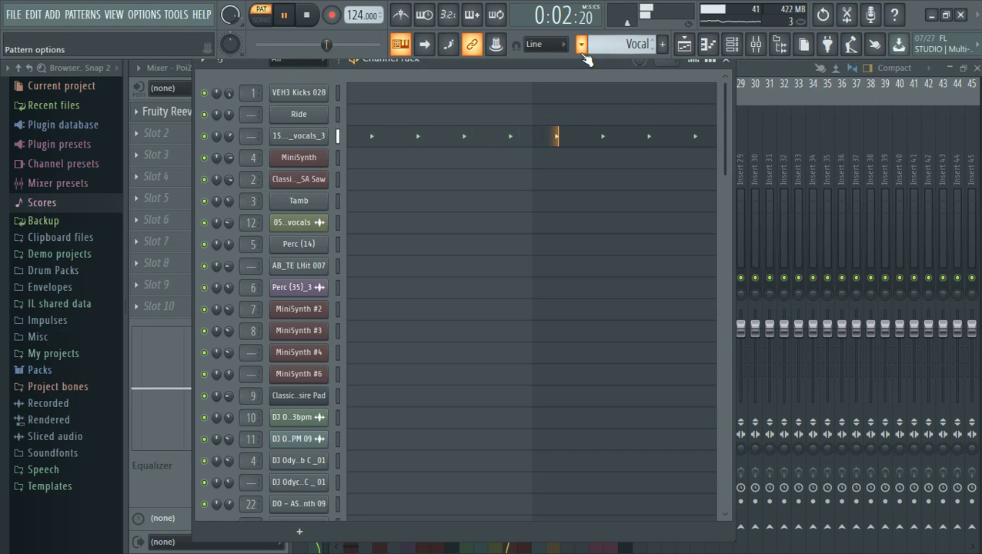
# - Switch to the Arp pattern and inspect the Arp1 channel's BAS Creamy MC preset and piano roll notes
pyautogui.click(581, 44)
pyautogui.click(614, 146)
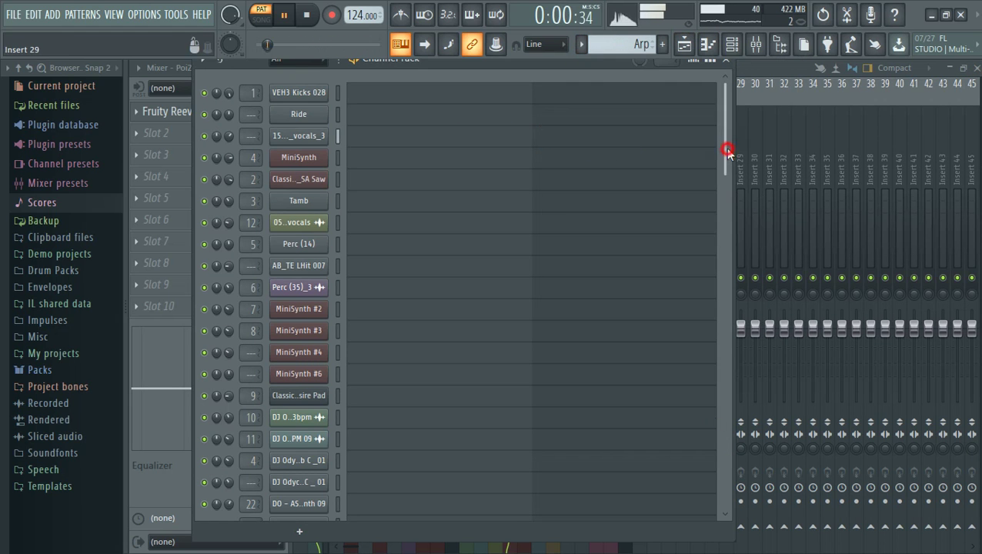
pyautogui.moveTo(727, 150); pyautogui.dragTo(720, 453)
pyautogui.click(302, 260)
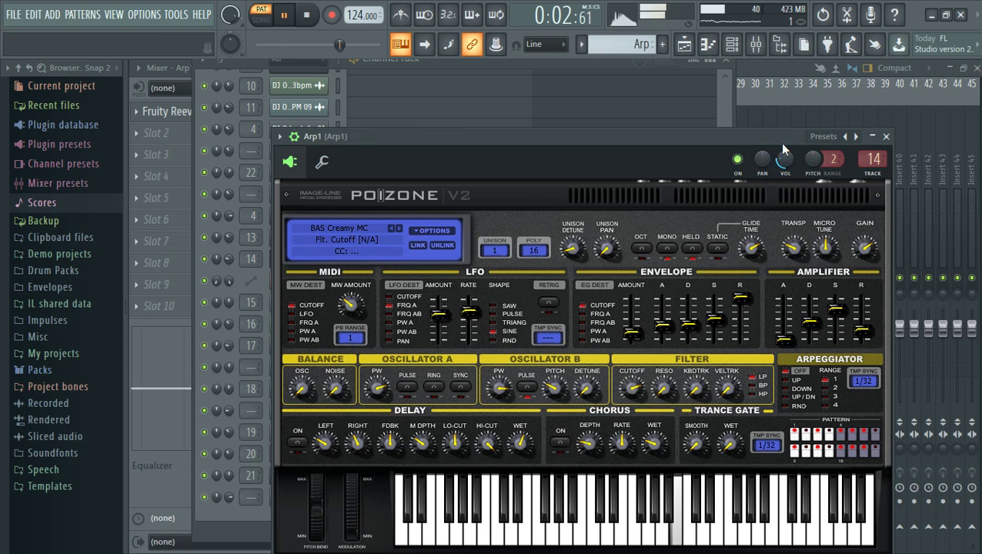
pyautogui.click(887, 137)
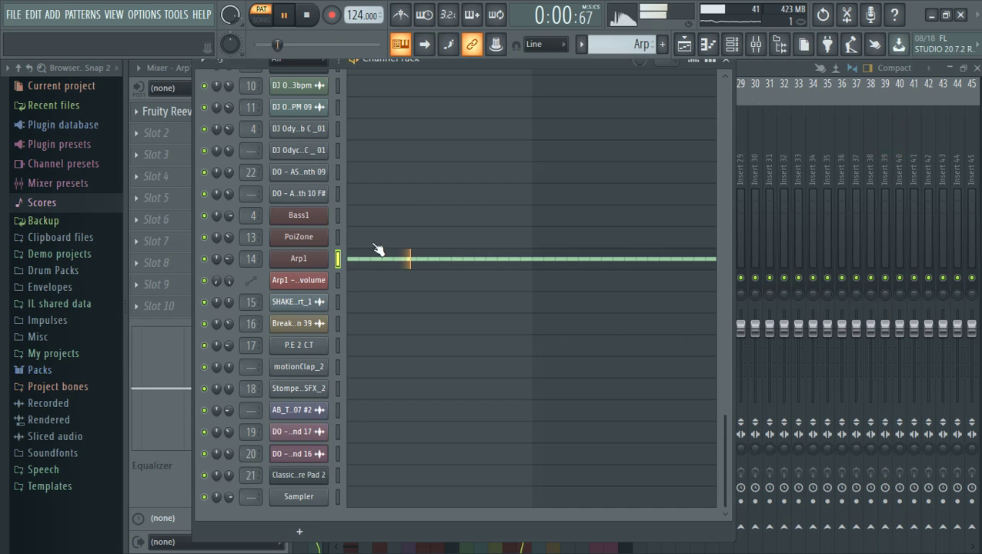
pyautogui.click(365, 266)
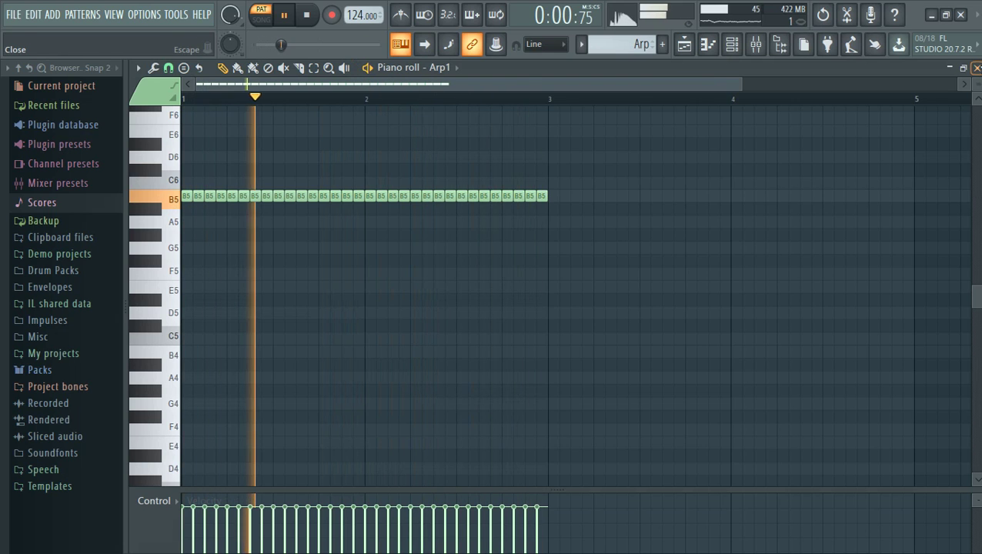
pyautogui.click(976, 67)
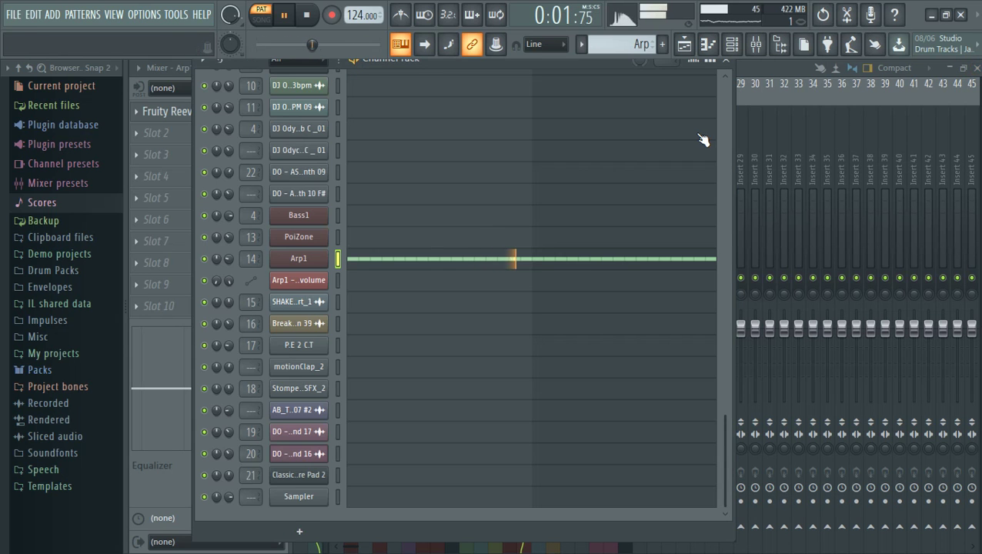
# - Hide the mixer, then switch to the Pad pattern following Arp and view the P.E 2 C.T channel's piano roll
pyautogui.click(760, 49)
pyautogui.click(760, 48)
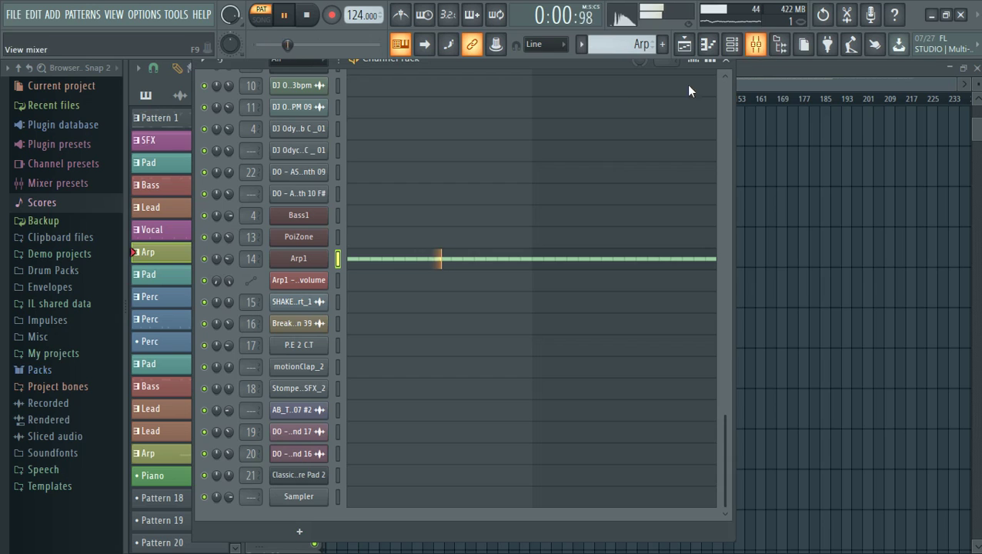
pyautogui.click(581, 44)
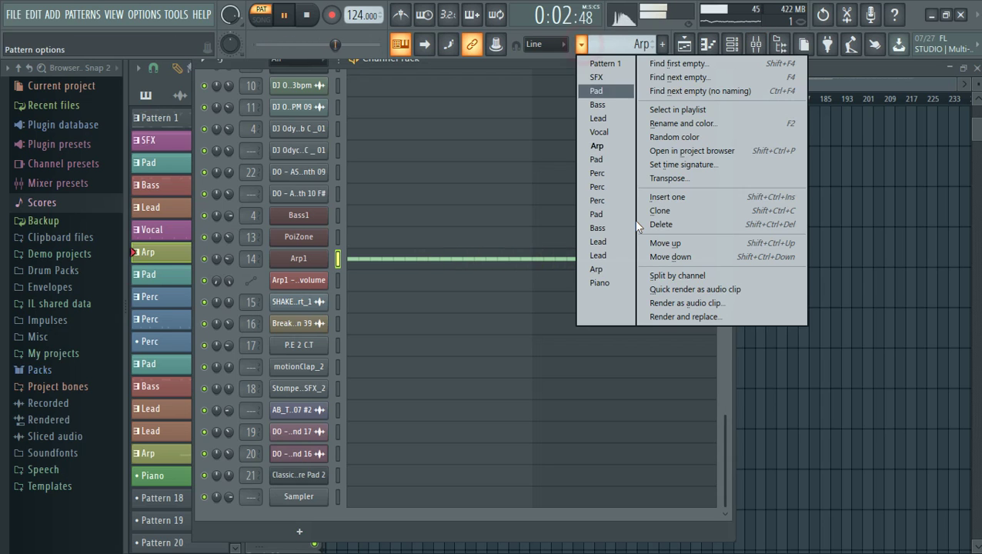
pyautogui.click(606, 162)
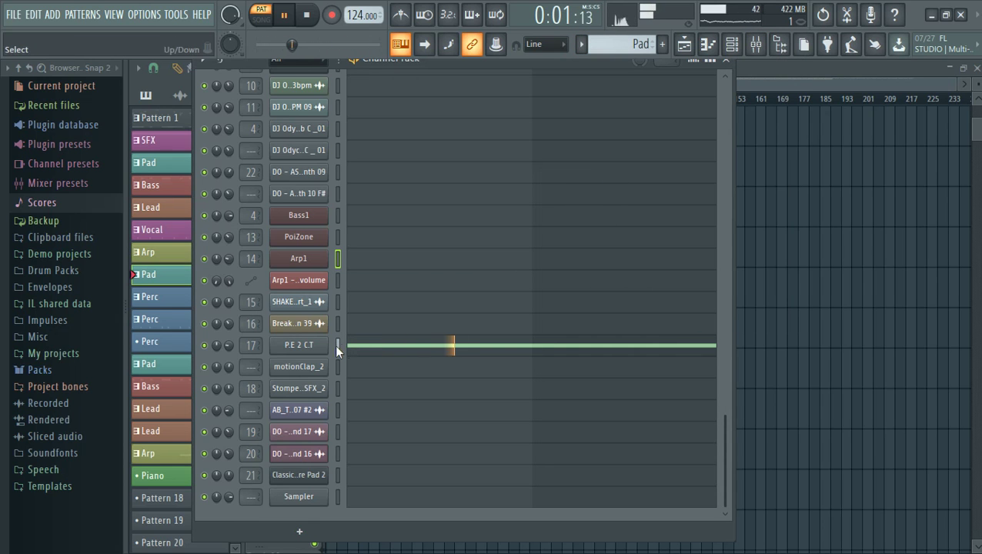
pyautogui.click(398, 351)
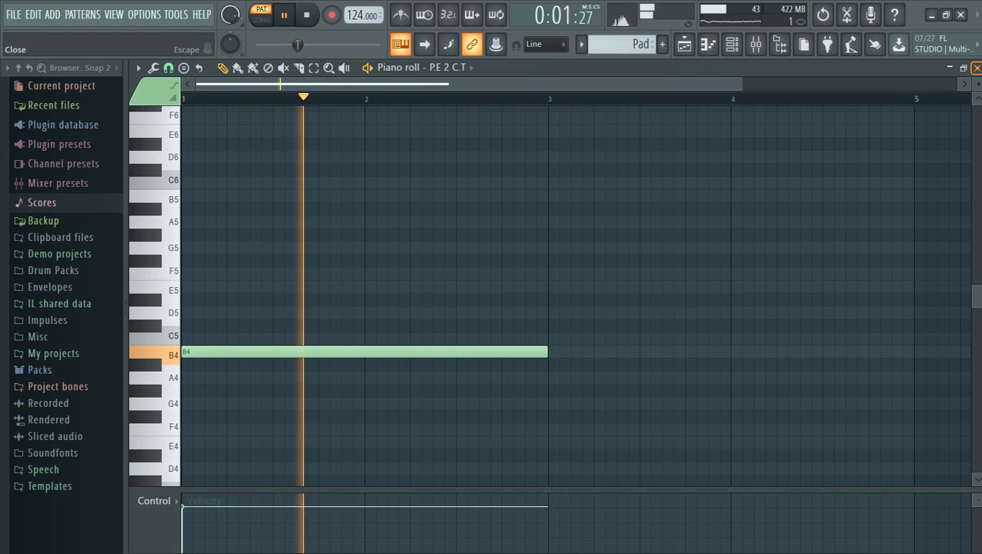
pyautogui.click(975, 68)
# - Open the P.E 2 C.T channel's sampler settings, stop the pattern playback and inspect the sample waveform
pyautogui.click(317, 350)
pyautogui.press('space')
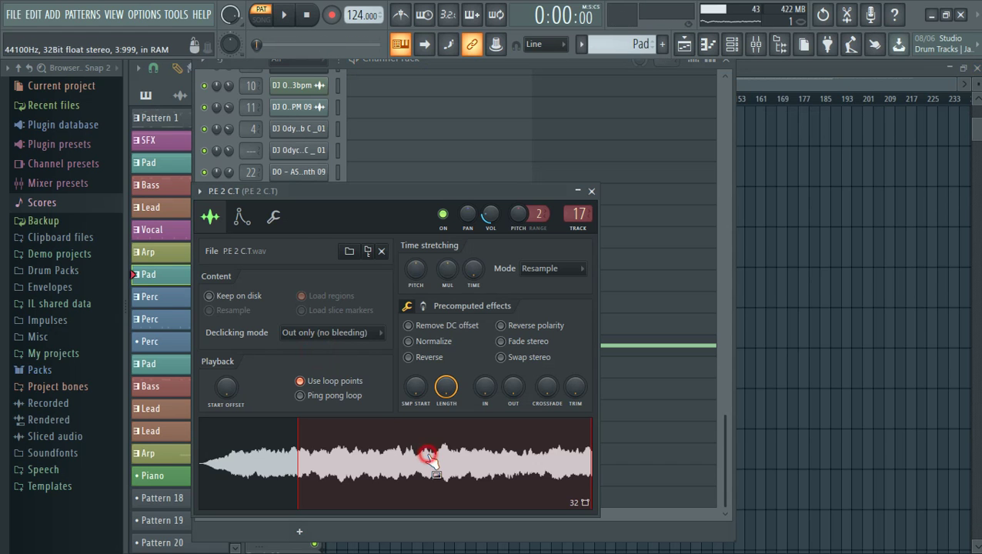
pyautogui.click(591, 191)
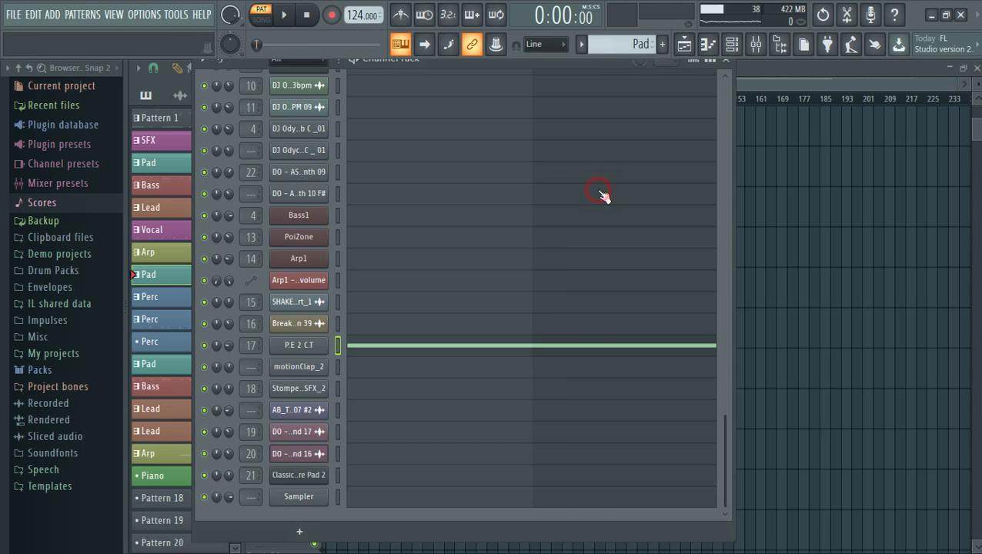
# - Switch to the first Perc pattern, play it, and inspect the Stomper Tin SFX_2 channel's sample
pyautogui.click(581, 48)
pyautogui.click(606, 170)
pyautogui.press('space')
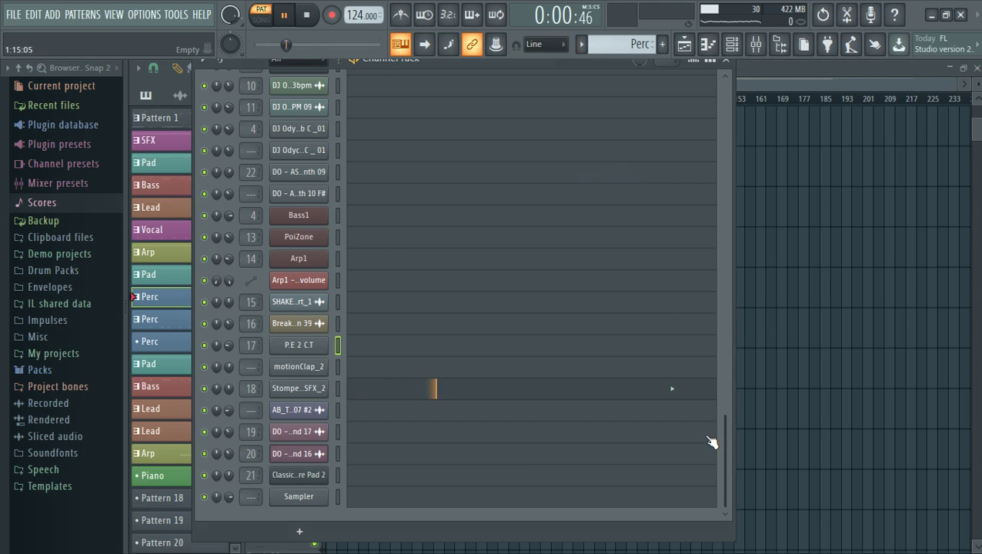
pyautogui.click(308, 389)
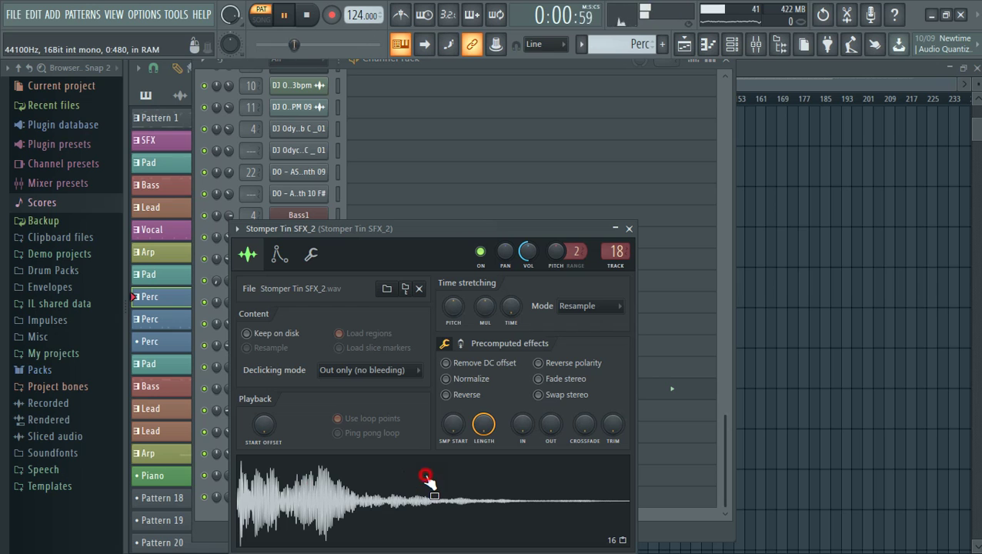
pyautogui.click(629, 228)
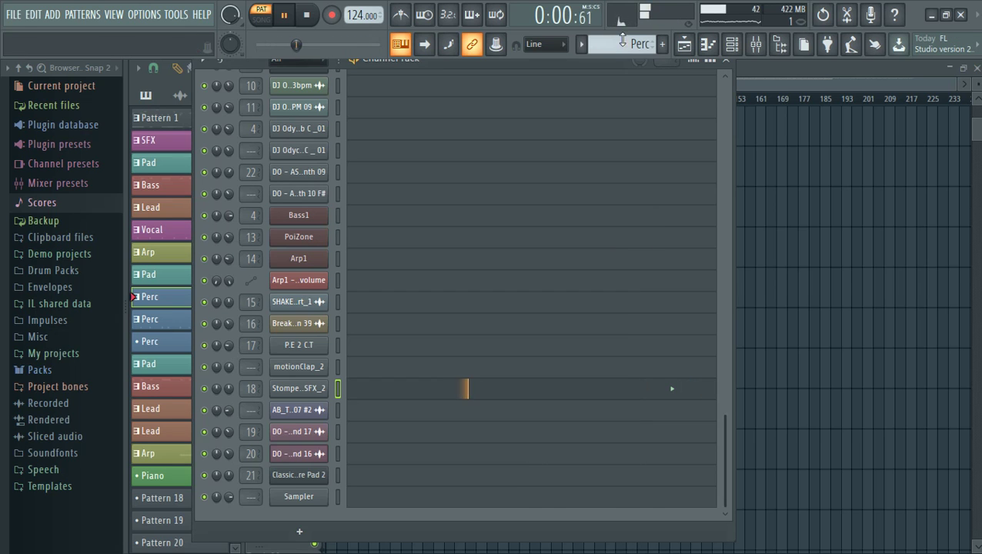
# - Look over the motionClap_2 piano roll, then view the Stomper Tin SFX_2 channel's notes in the piano roll
pyautogui.click(417, 374)
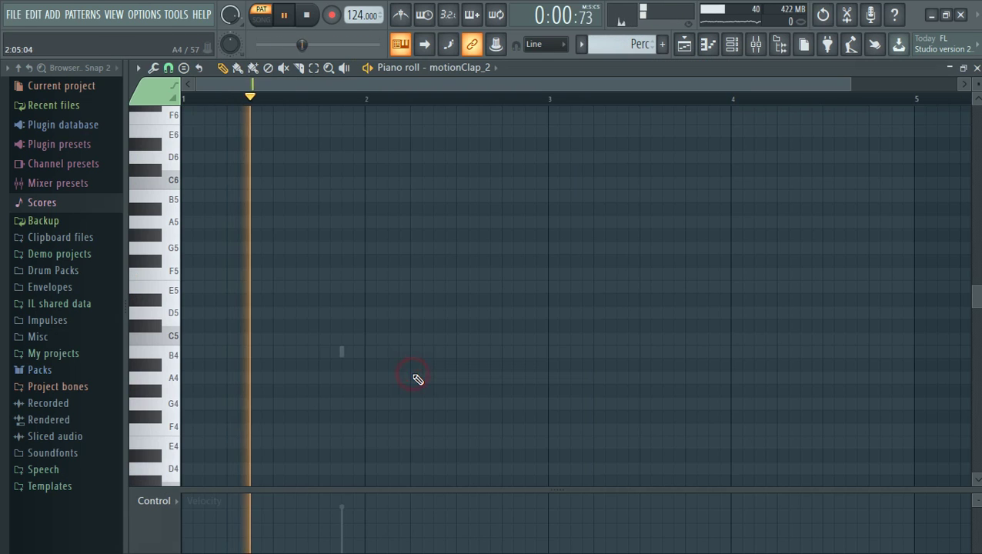
pyautogui.scroll(2, 678, 205)
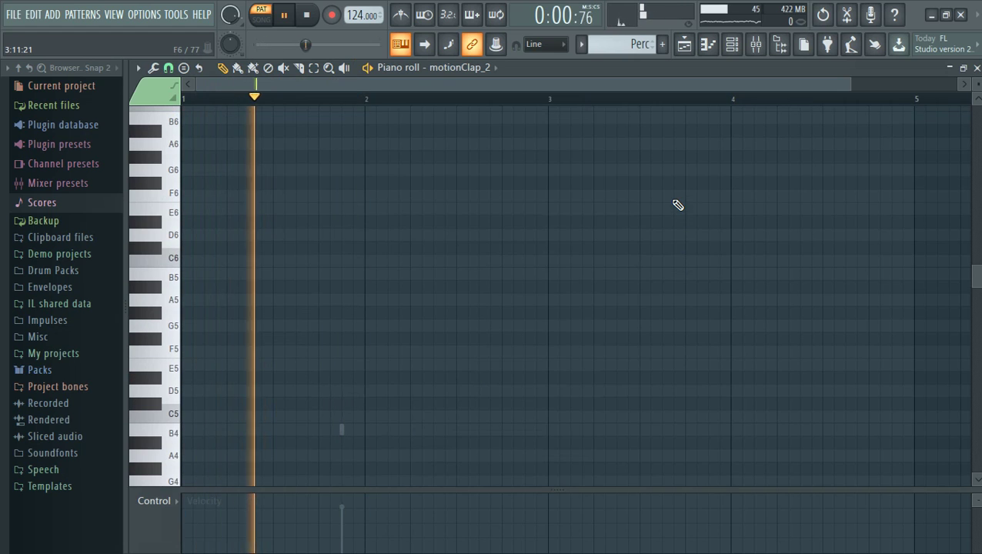
pyautogui.hscroll(1, 677, 206)
pyautogui.scroll(-6, 678, 206)
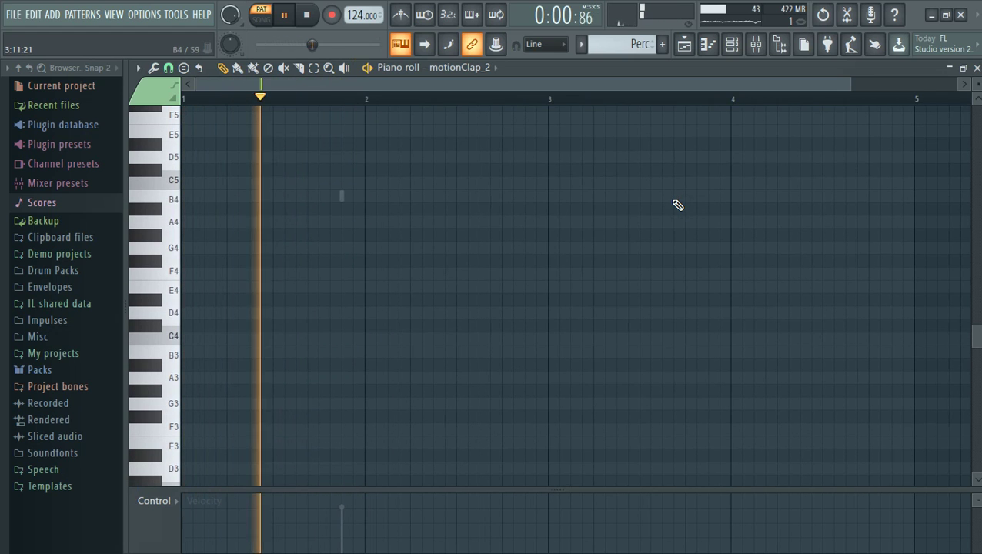
pyautogui.click(977, 69)
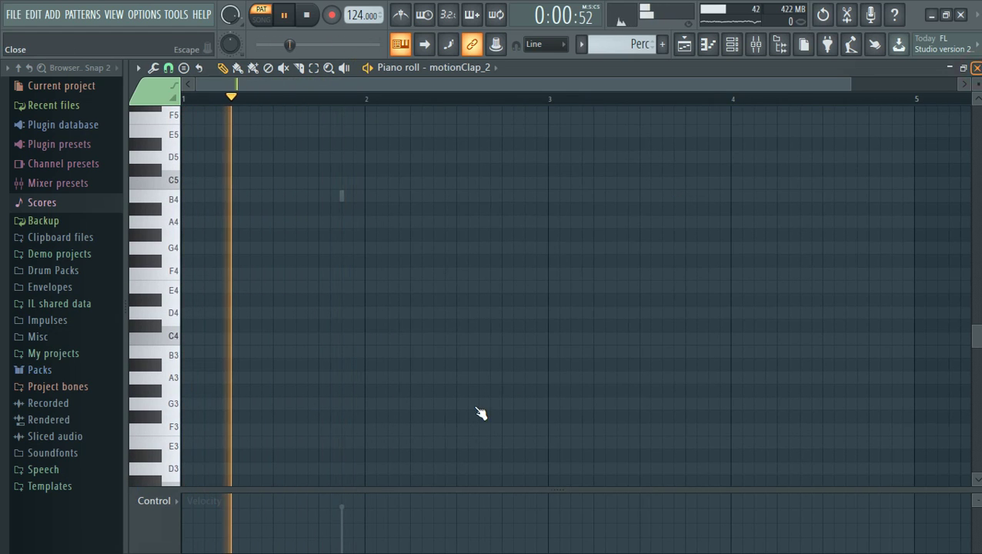
pyautogui.click(429, 390)
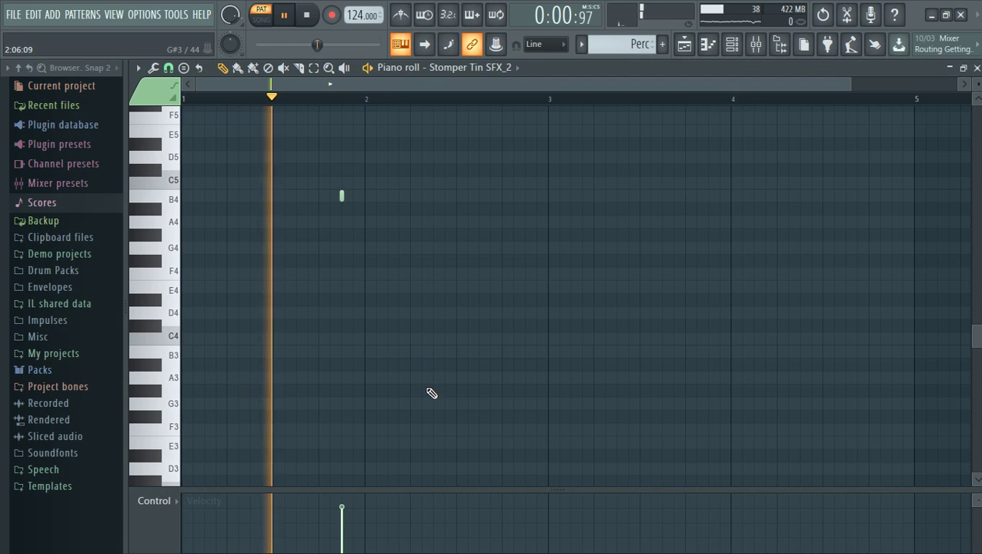
# - Leave the Stomper Tin SFX_2 piano roll, then view the second and third Perc patterns in the channel rack
pyautogui.click(977, 68)
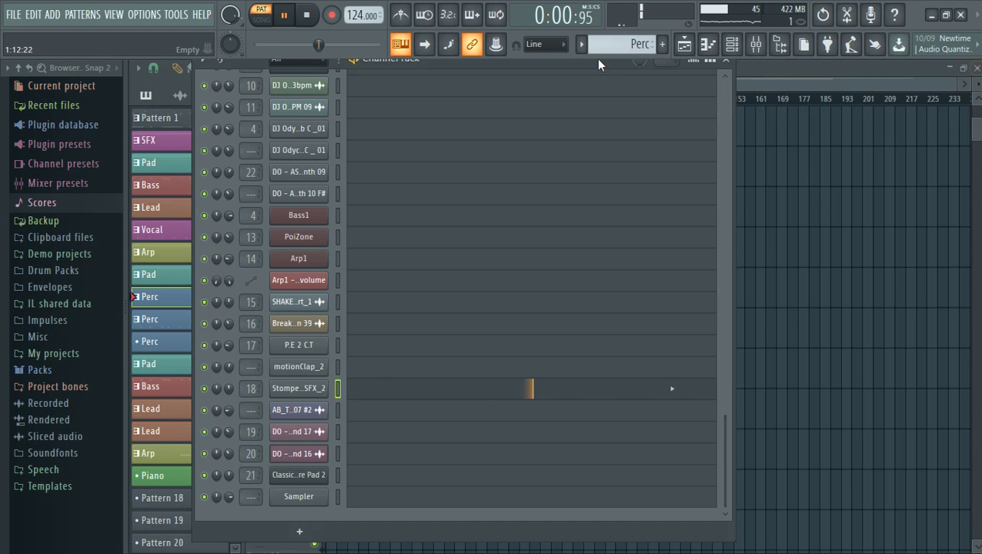
pyautogui.click(581, 44)
pyautogui.click(605, 186)
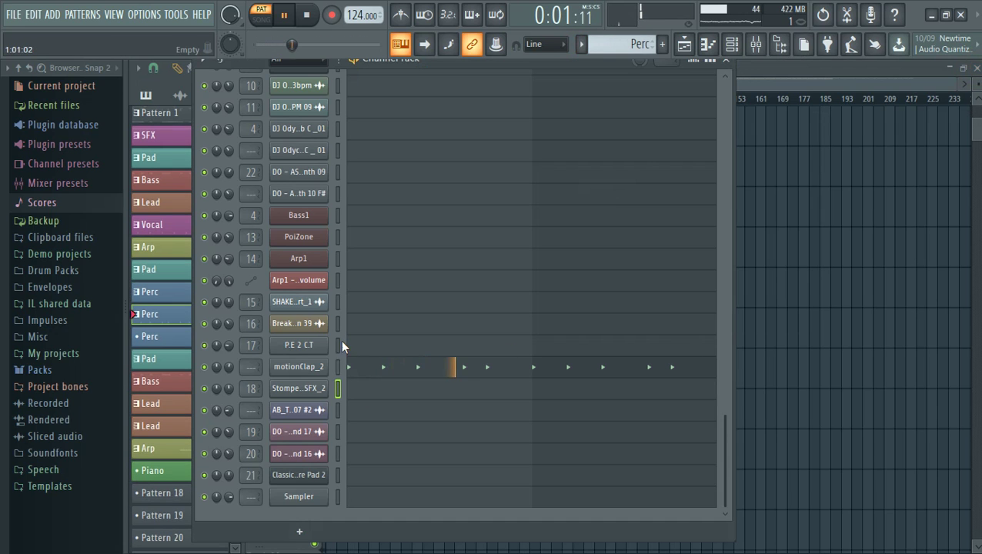
pyautogui.click(581, 44)
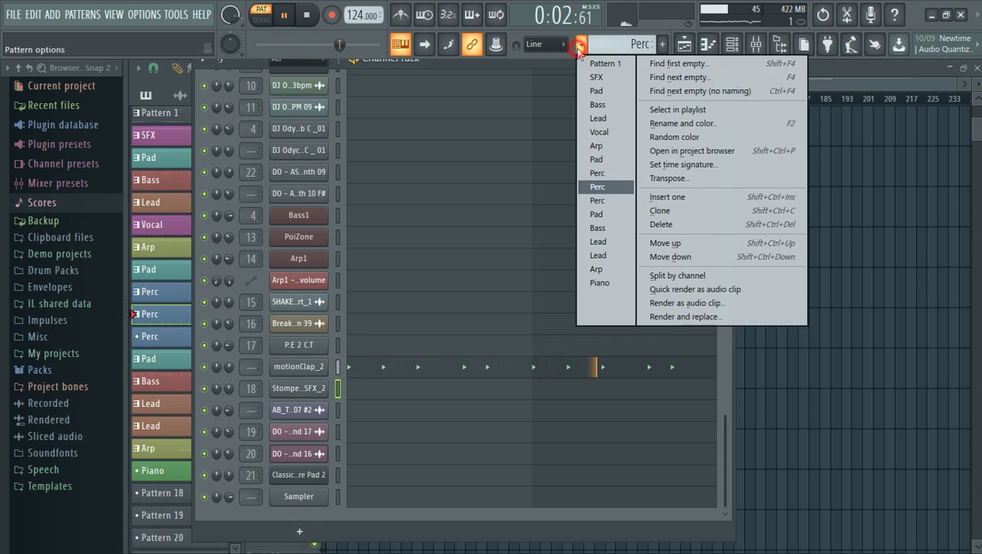
pyautogui.click(605, 203)
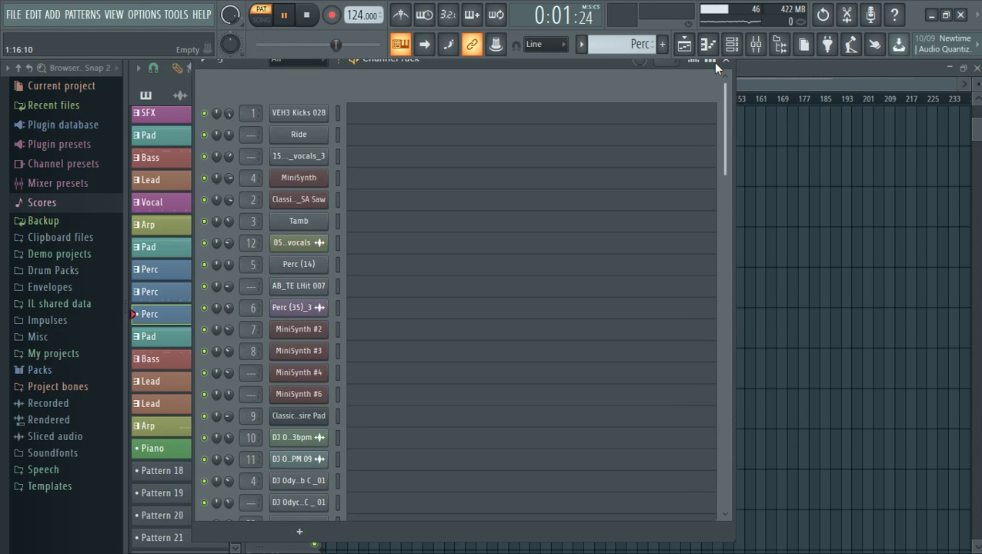
# - Switch to the Pad pattern following the Perc patterns and inspect the Classic Desire Pad 2 channel's Purity preset and piano roll notes
pyautogui.click(581, 44)
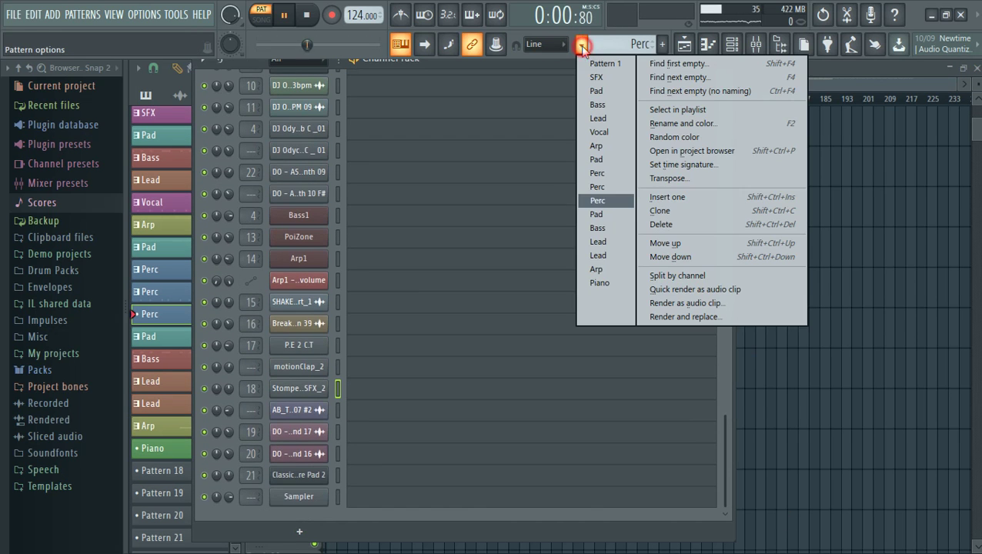
pyautogui.click(604, 215)
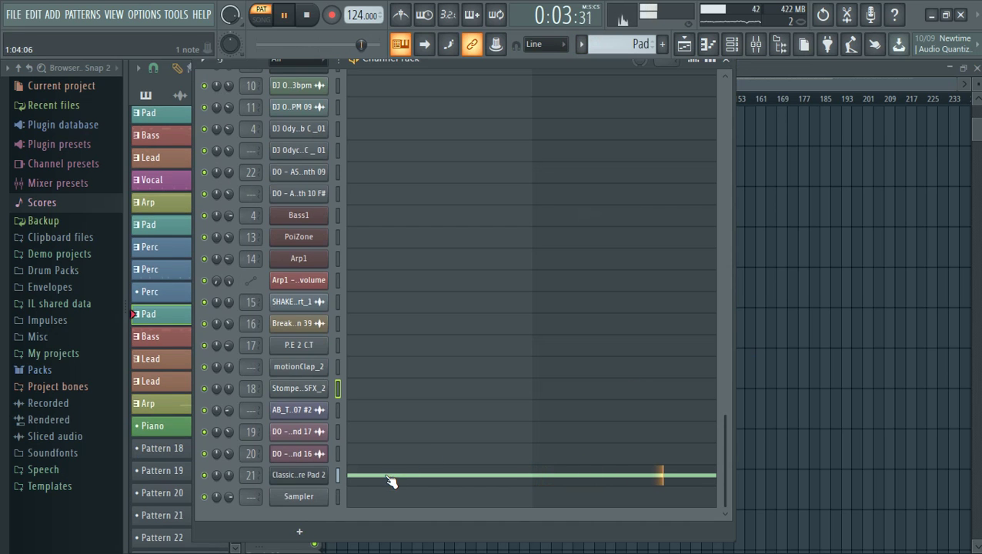
pyautogui.click(297, 475)
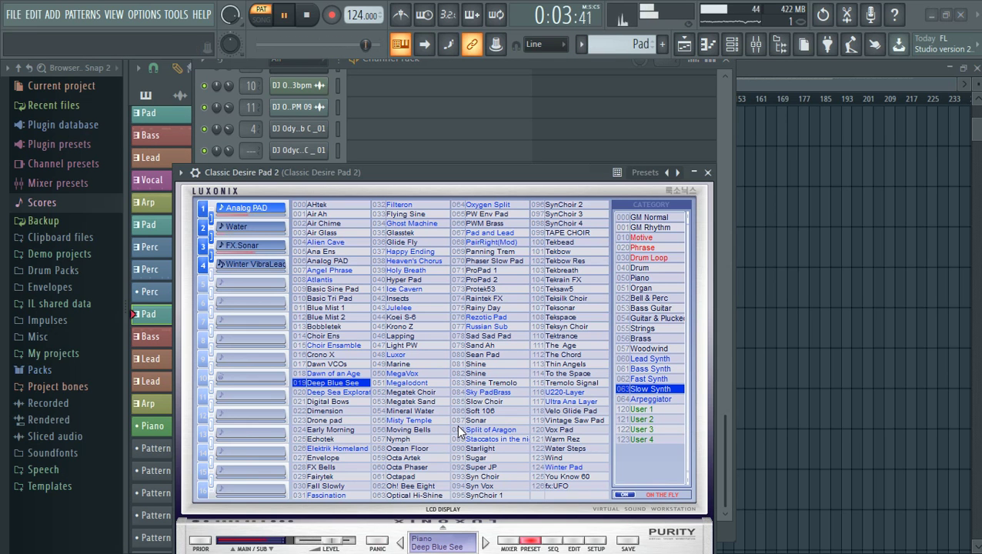
pyautogui.moveTo(525, 171); pyautogui.dragTo(513, 91)
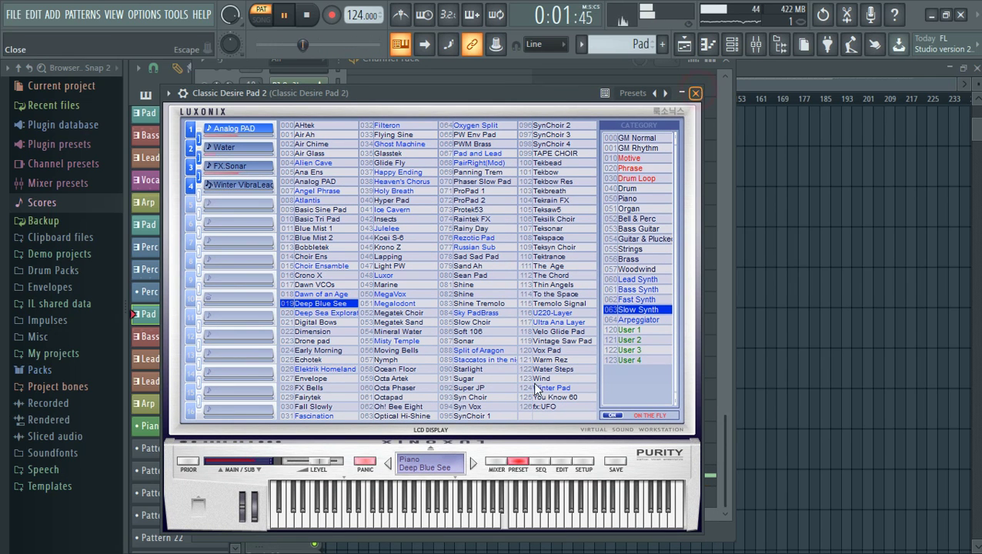
pyautogui.click(695, 93)
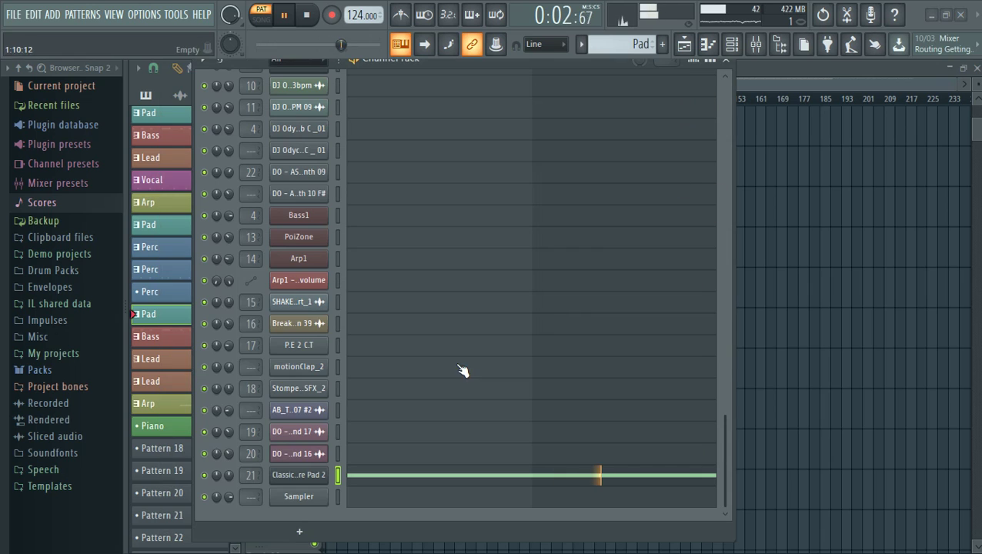
pyautogui.click(375, 477)
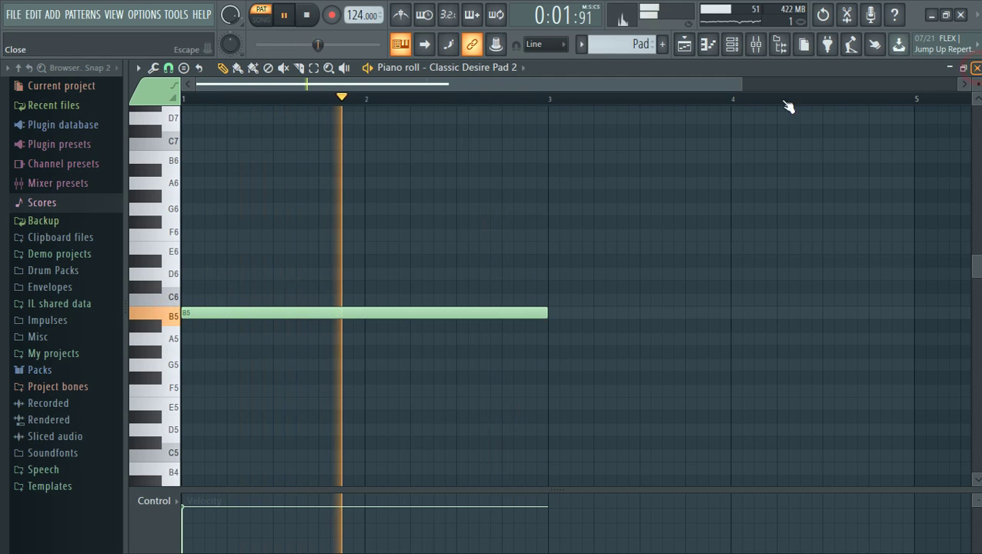
pyautogui.press('Escape')
# - Switch to the second Bass pattern, open the DJ Odyccy - Bass Stab C_01 sampler settings, stop playback and inspect the sample waveform
pyautogui.click(616, 44)
pyautogui.click(612, 228)
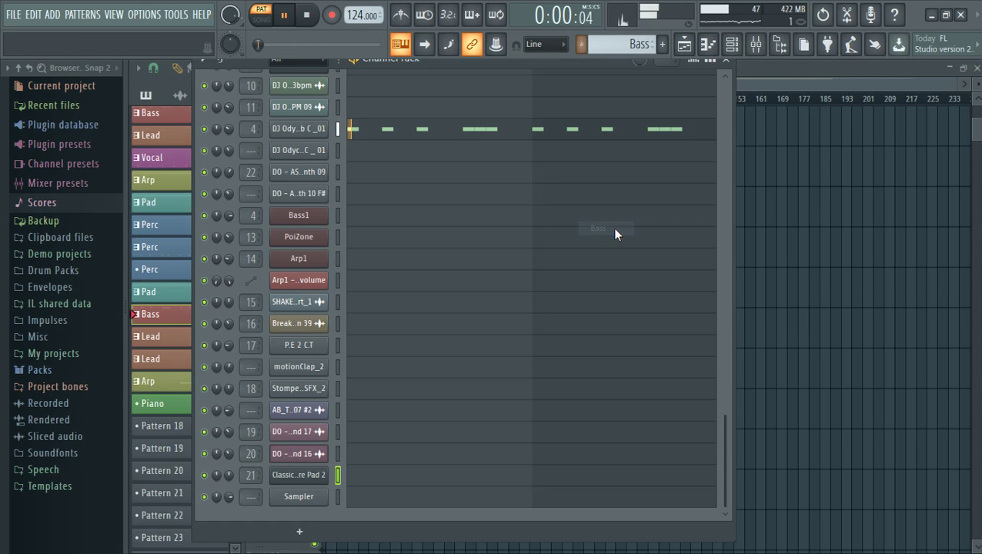
pyautogui.click(318, 129)
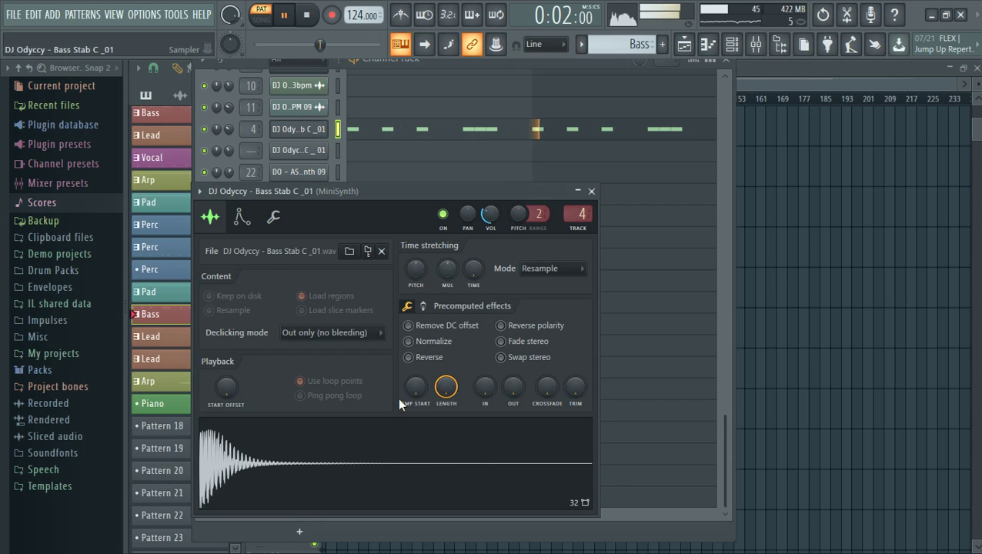
pyautogui.press('space')
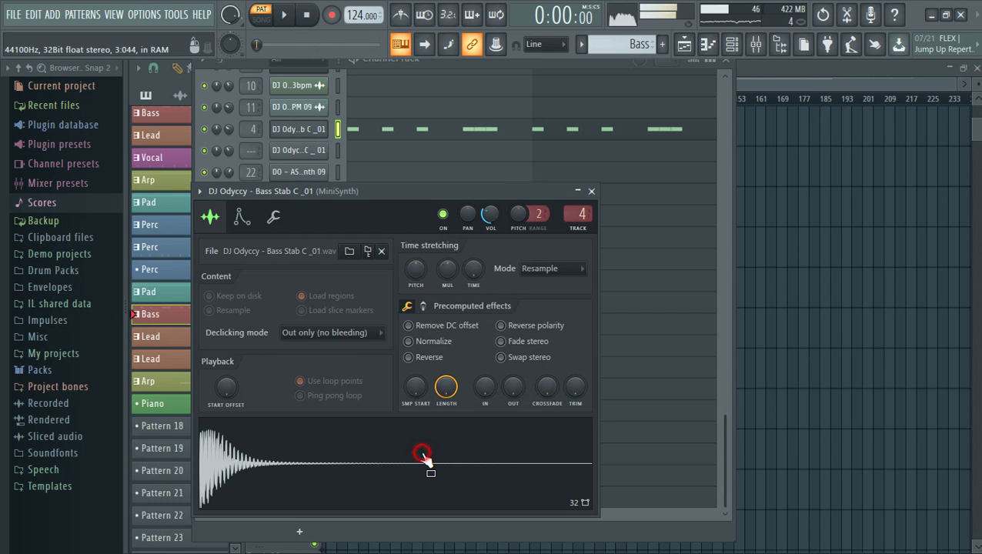
pyautogui.click(592, 191)
# - Play the Bass pattern and view the DJ Odyccy - Bass Stab C_01 channel's notes in the piano roll
pyautogui.press('space')
pyautogui.click(387, 131)
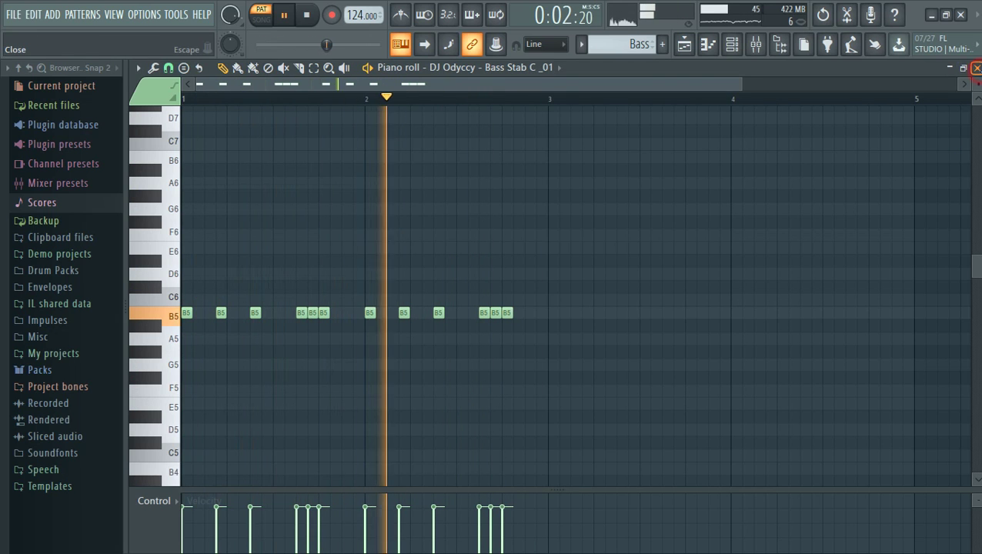
pyautogui.click(976, 68)
# - View the effects and equalizer on the bass channel's MiniSynth mixer track, then hide the mixer
pyautogui.click(582, 47)
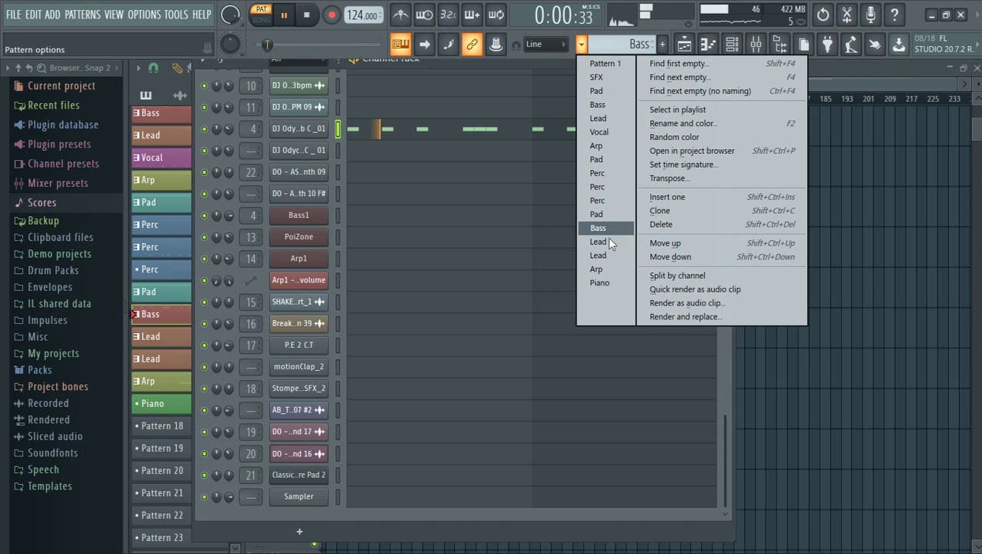
pyautogui.click(587, 49)
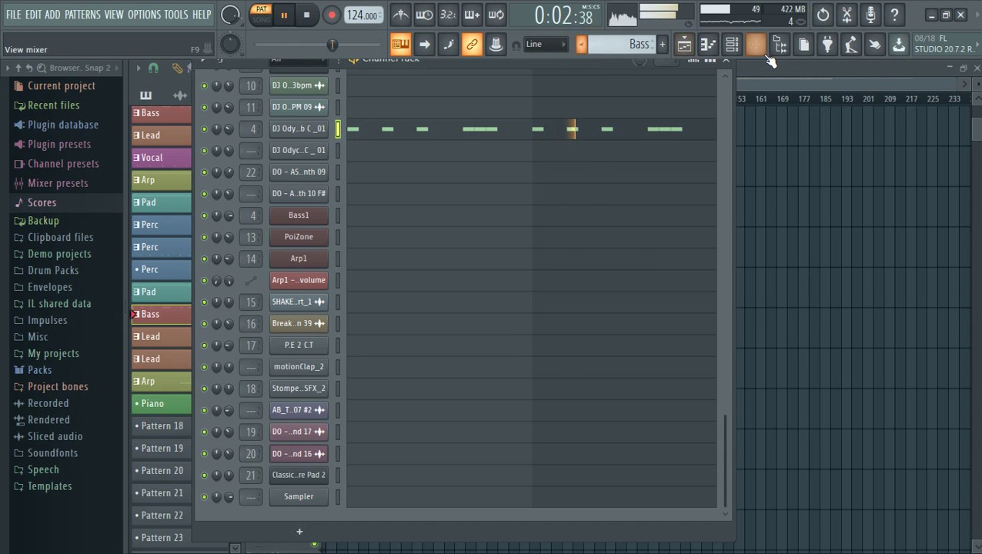
pyautogui.click(757, 45)
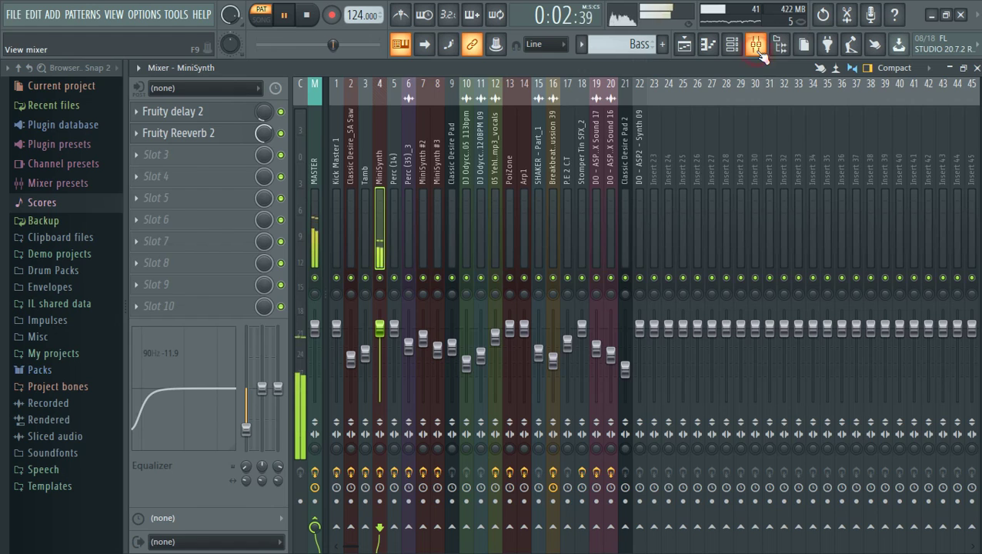
pyautogui.click(757, 47)
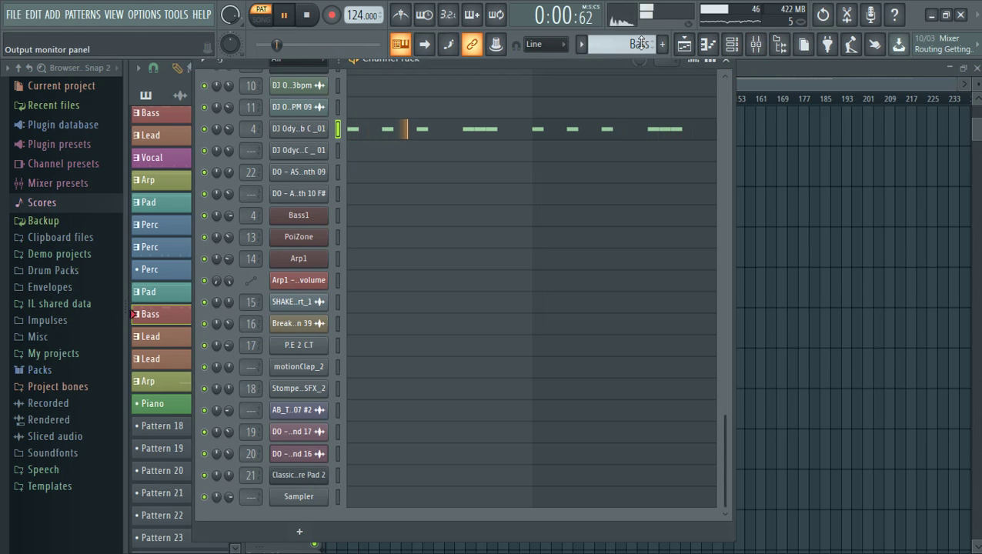
# - Switch to the Lead pattern following the second Bass and inspect the DJ Odyccy - Synth C_01 channel's sample
pyautogui.click(581, 44)
pyautogui.click(601, 241)
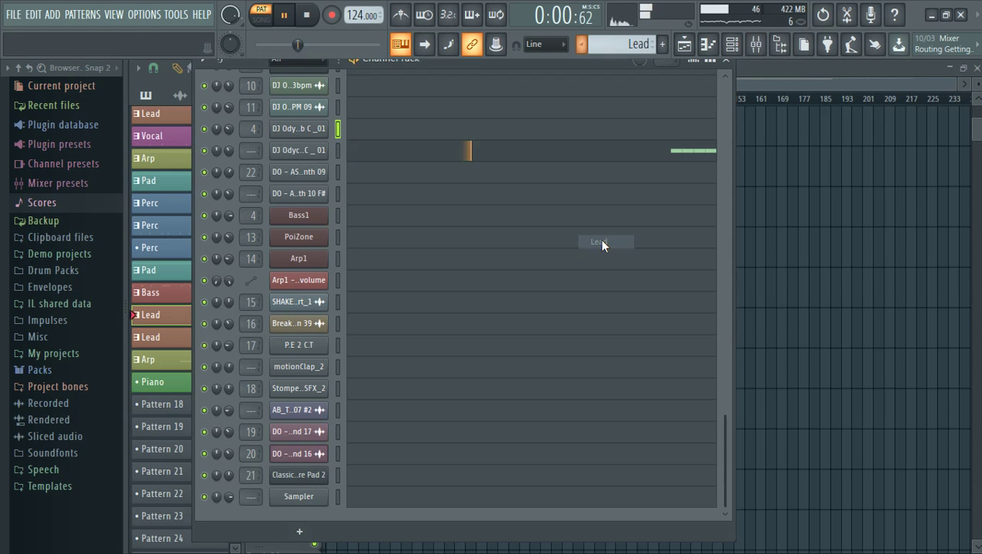
pyautogui.click(312, 151)
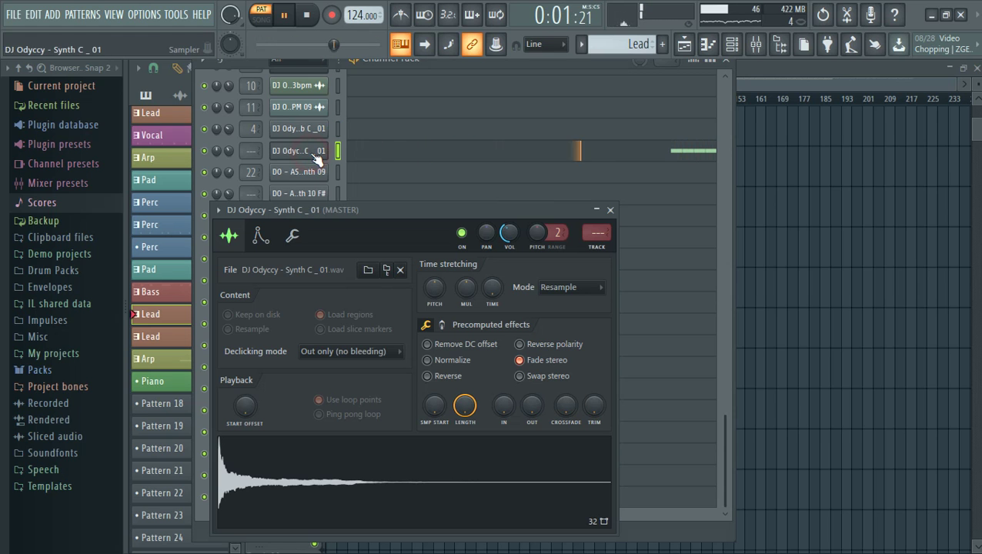
pyautogui.click(611, 210)
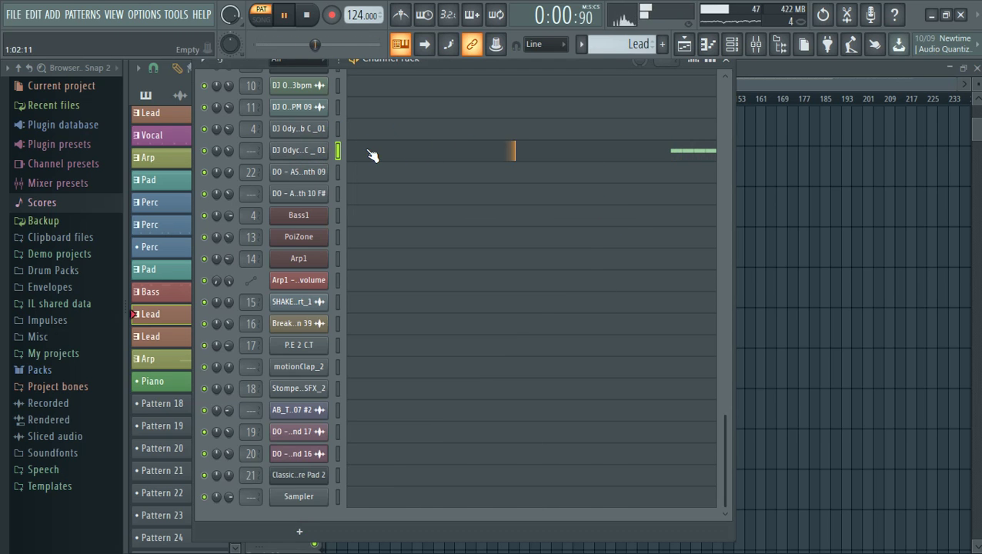
# - Examine the DJ Odyccy - Synth C_01 channel's notes up close in the piano roll, then close it
pyautogui.click(390, 152)
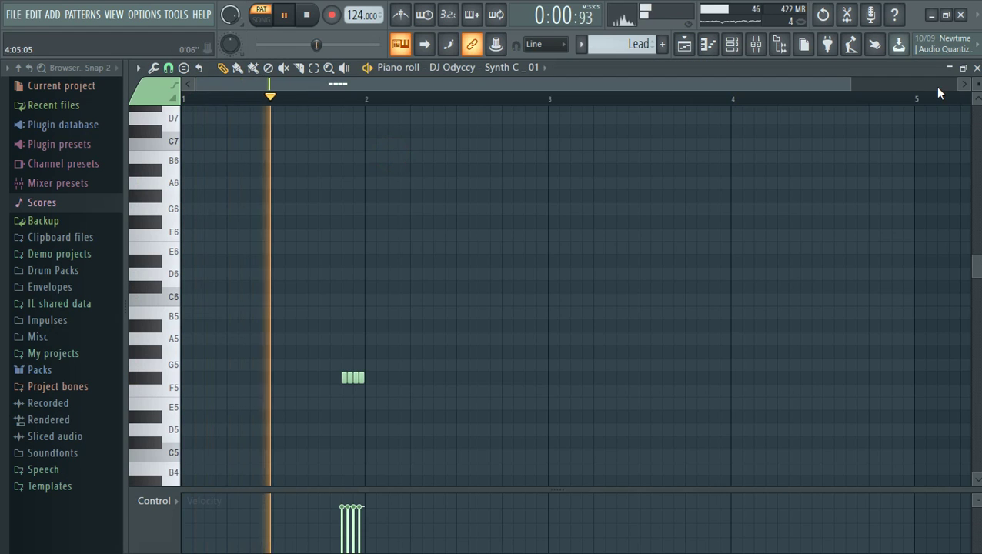
pyautogui.moveTo(852, 83); pyautogui.dragTo(654, 72)
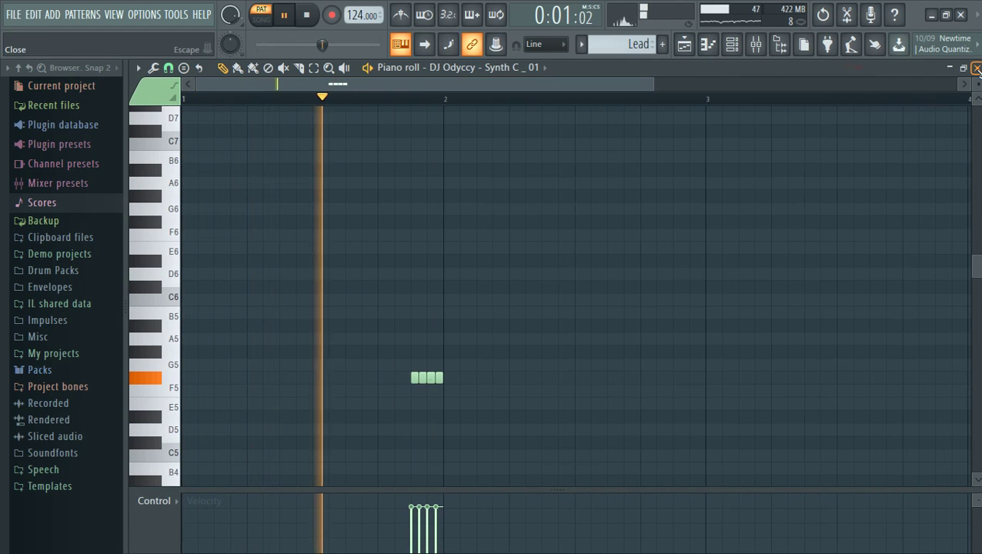
pyautogui.click(976, 67)
# - Switch to the last Lead pattern, view the DO - ASP2 - Synth 10 F# piano roll, and bring back the channel rack
pyautogui.click(584, 49)
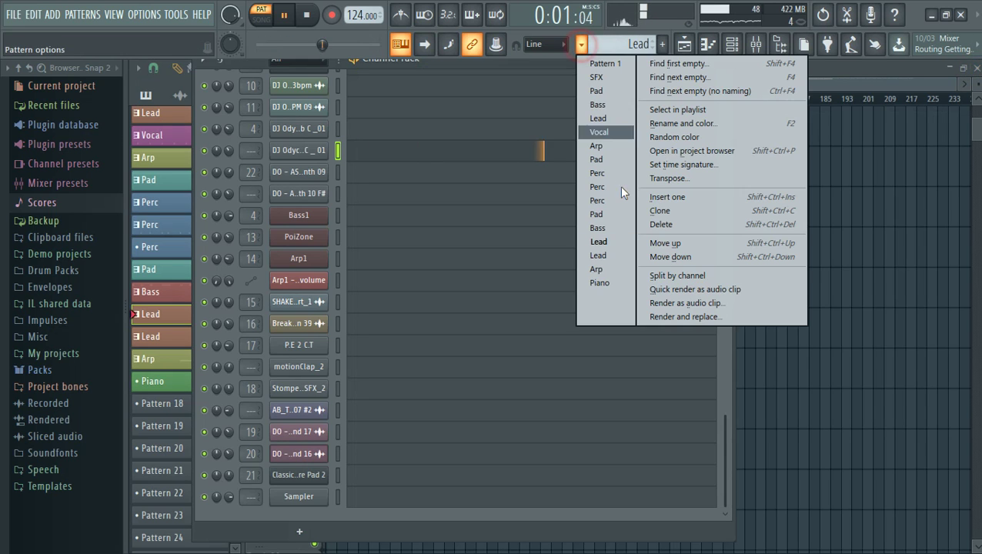
pyautogui.click(612, 249)
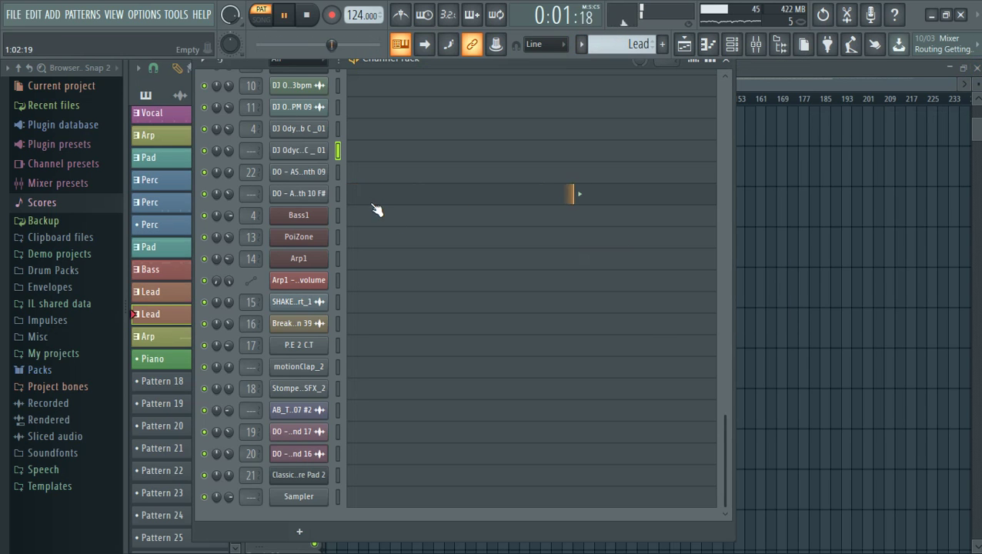
pyautogui.click(365, 195)
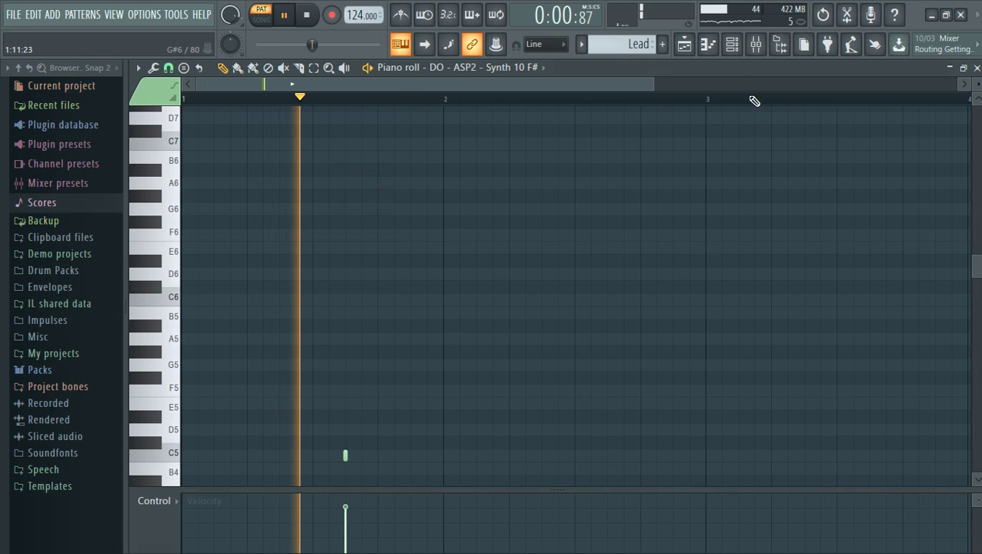
pyautogui.click(733, 46)
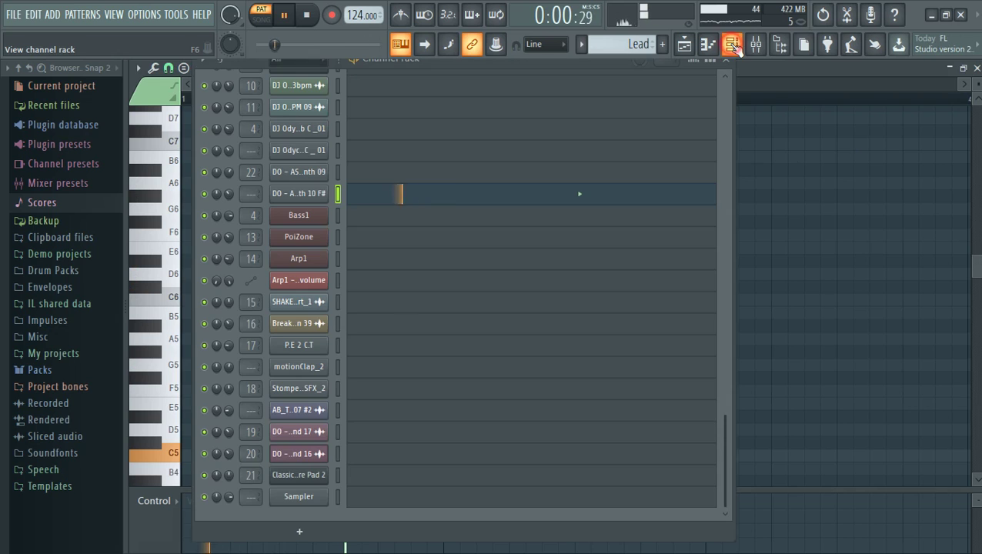
# - Open the DO - ASP2 - Synth 10 F# sampler settings, stop playback and inspect the sample waveform
pyautogui.click(327, 195)
pyautogui.press('space')
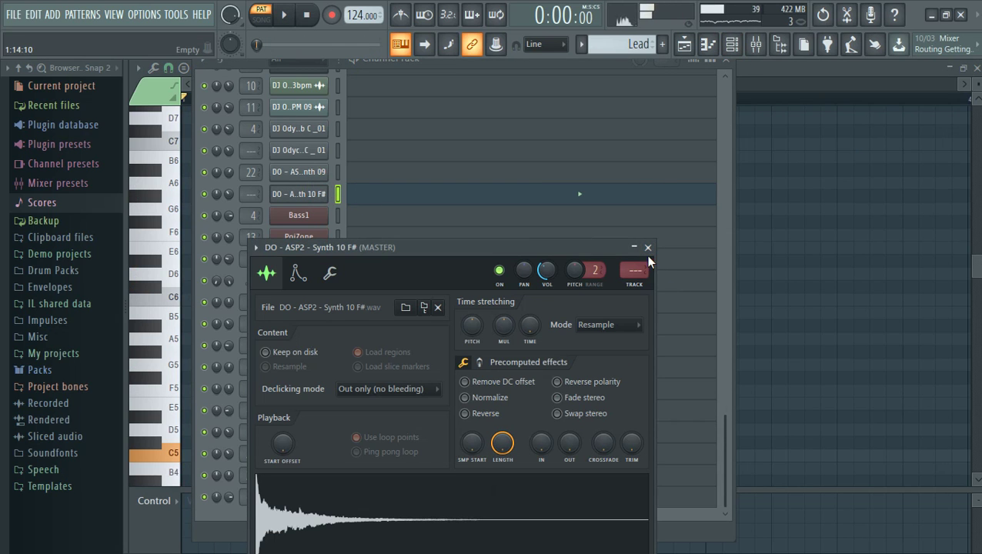
pyautogui.click(648, 248)
pyautogui.click(570, 190)
# - Play the Lead pattern, view the DO - ASP2 - Synth 10 F# notes in the piano roll again, then close it and stop playback
pyautogui.press('space')
pyautogui.press('F7')
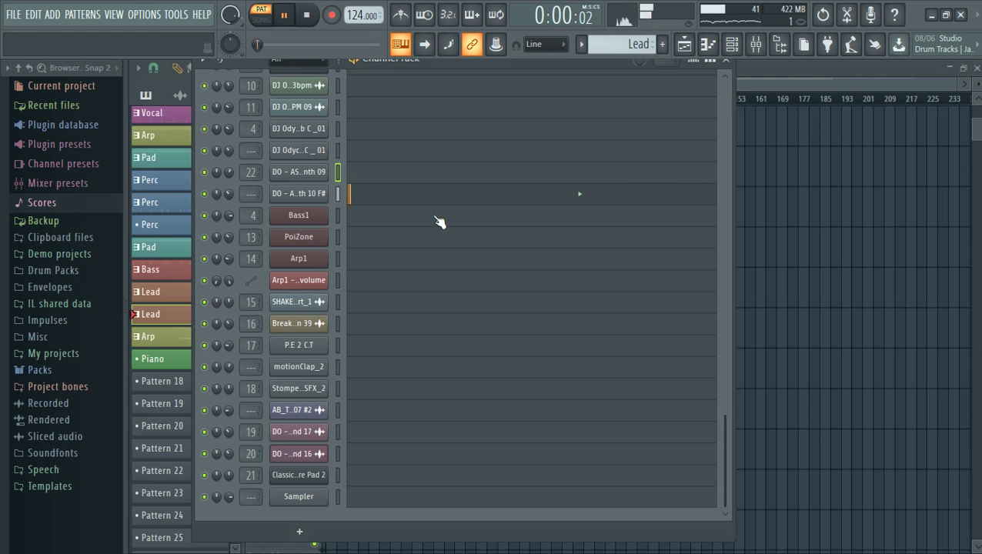
pyautogui.click(428, 199)
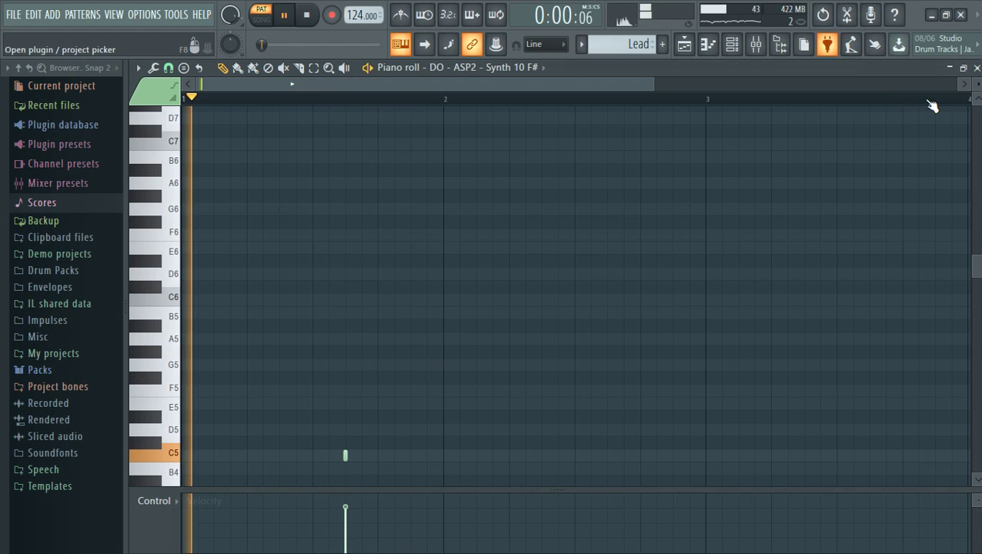
pyautogui.click(977, 68)
pyautogui.press('space')
# - Switch to the last Arp pattern, play it, and inspect the DO - ASP2 - Synth 09 channel's sample and piano roll notes
pyautogui.click(581, 44)
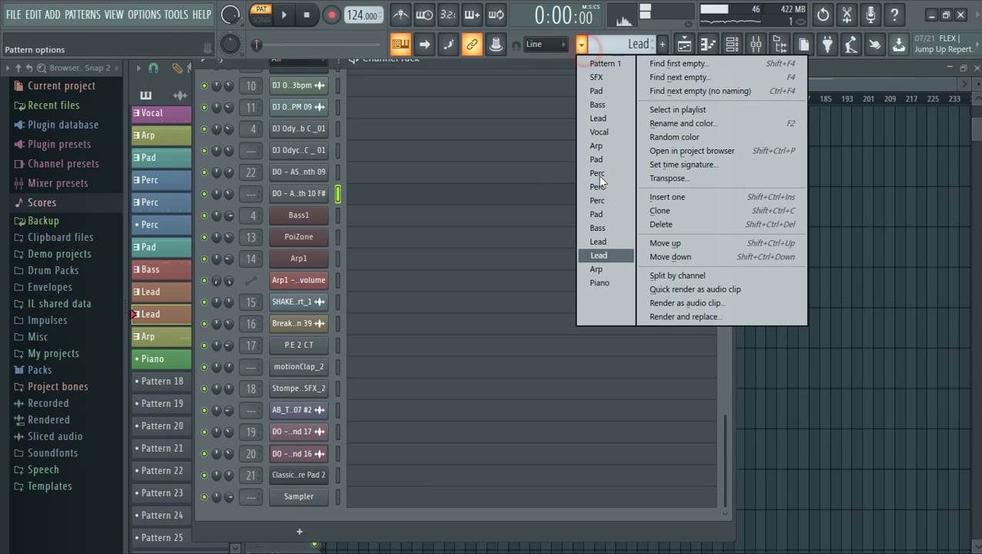
pyautogui.click(610, 268)
pyautogui.press('space')
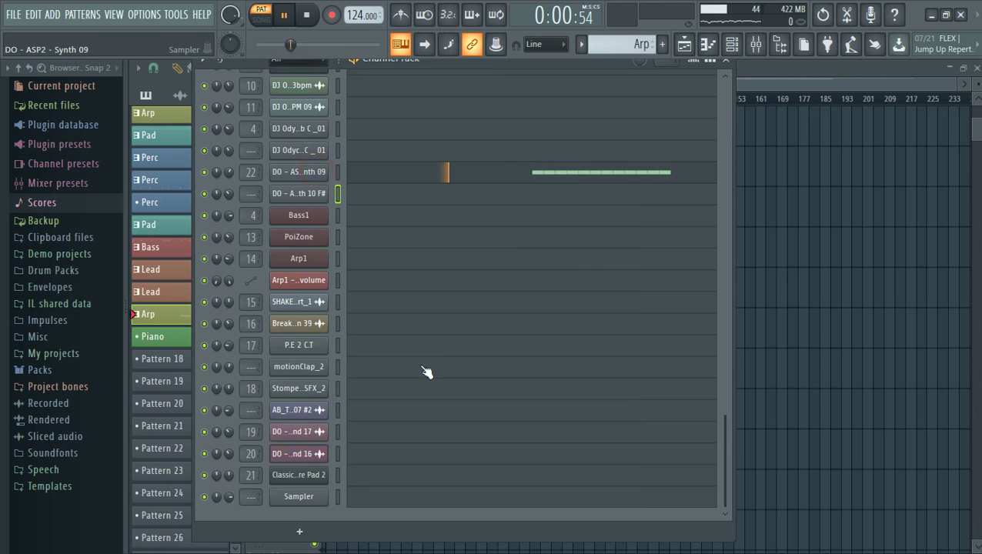
pyautogui.click(299, 173)
pyautogui.press('space')
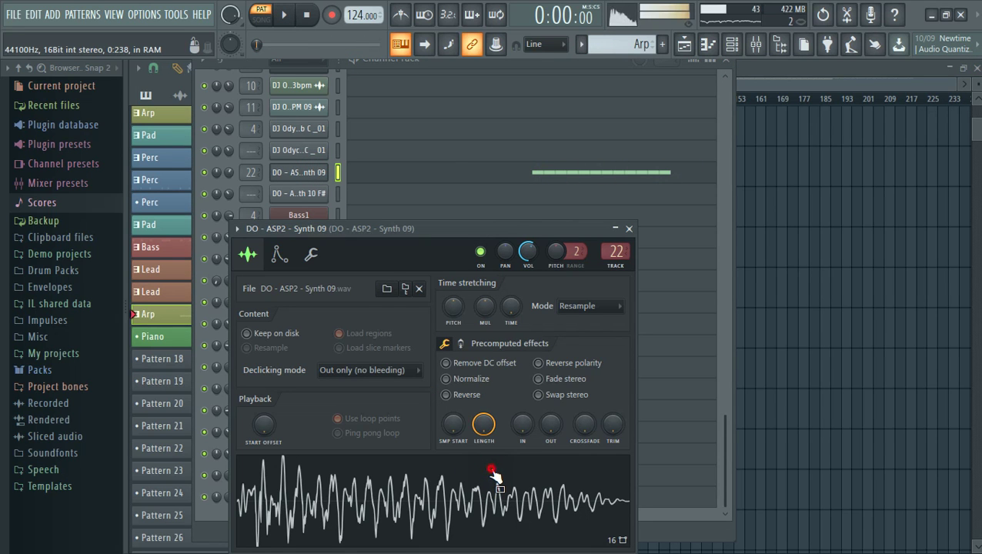
pyautogui.click(629, 229)
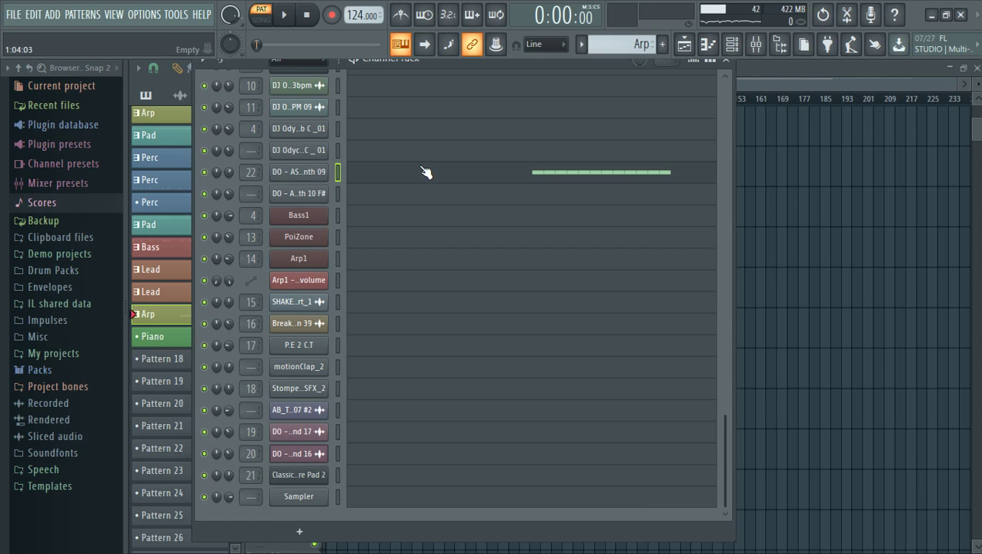
pyautogui.click(425, 173)
pyautogui.press('space')
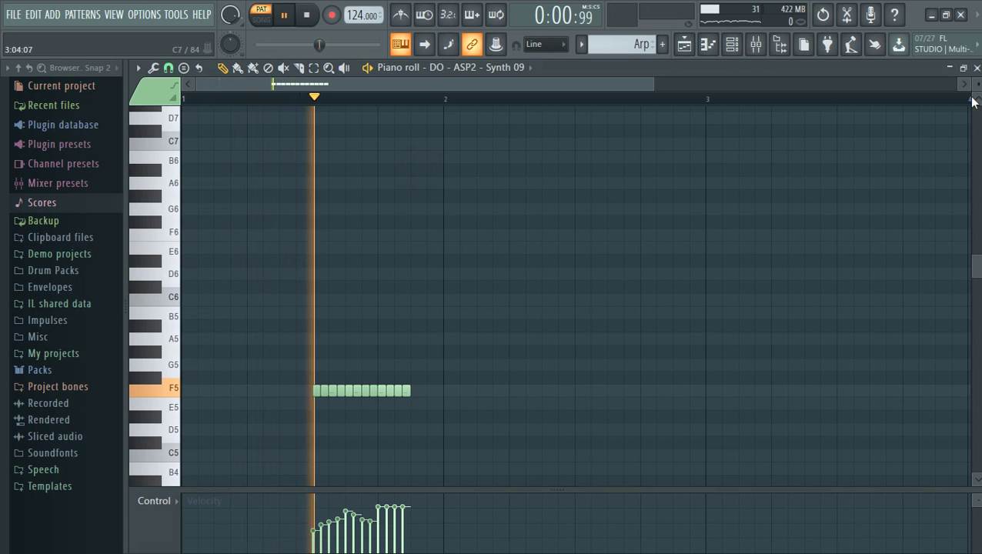
# - Leave the DO - ASP2 - Synth 09 piano roll, switch to the Piano pattern, look through its channels and close the channel rack
pyautogui.click(977, 69)
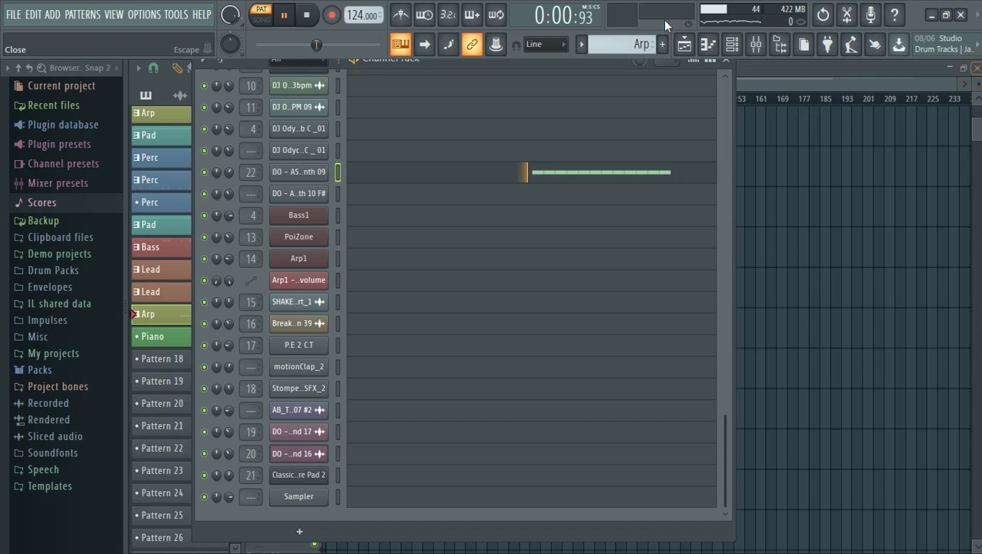
pyautogui.click(583, 46)
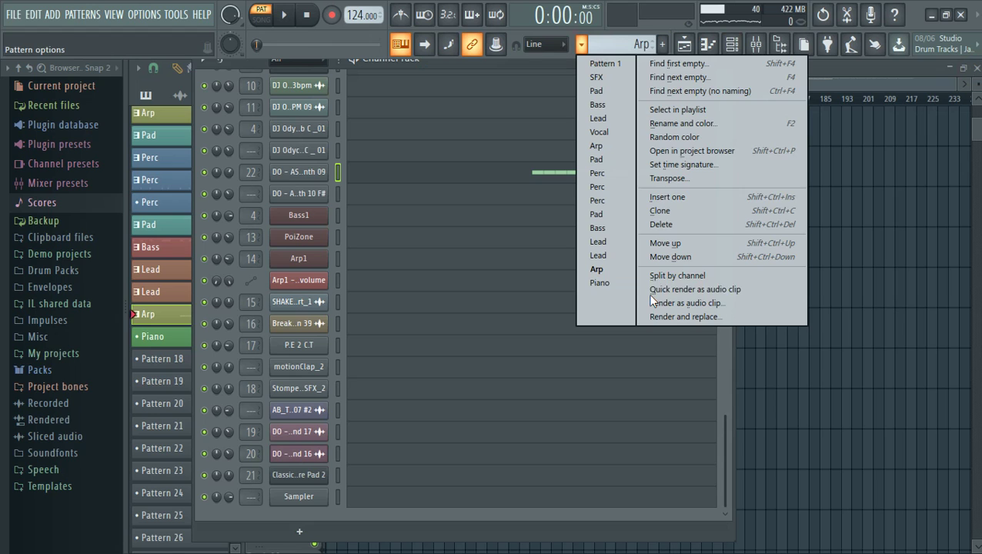
pyautogui.click(609, 281)
pyautogui.scroll(5, 725, 429)
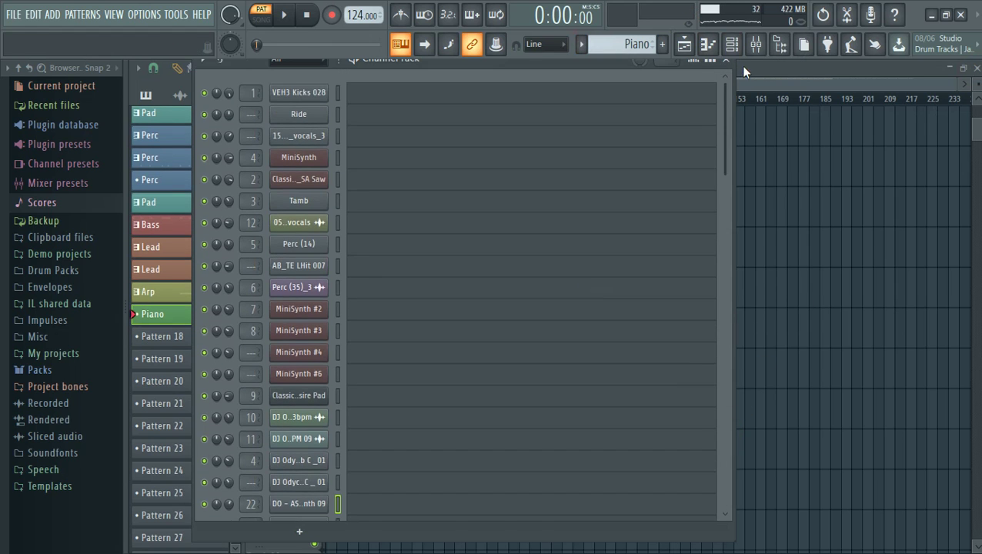
pyautogui.click(725, 59)
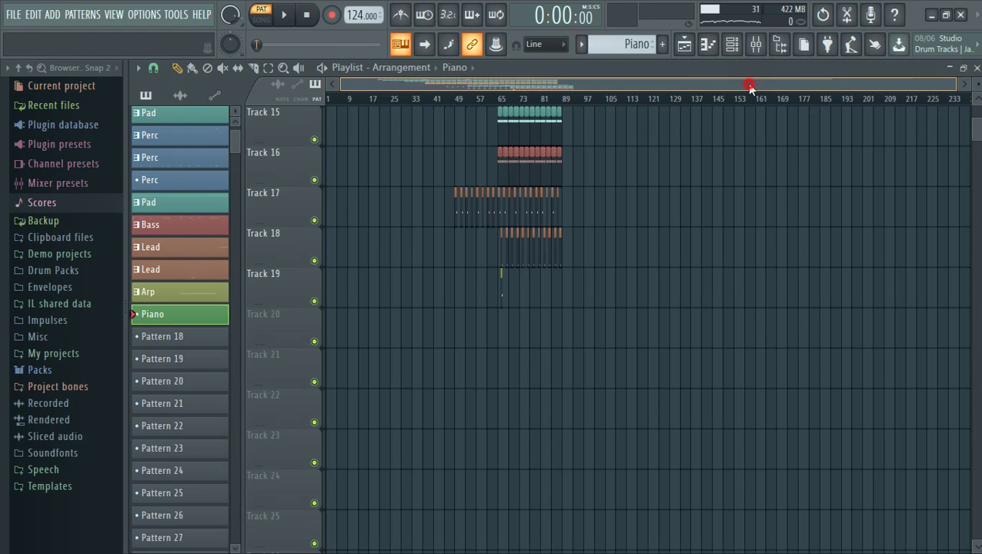
# - Play the song from about bar 55 and paint a run of Vocal pattern clips on Track 20 from bar 65 to bar 83
pyautogui.click(472, 101)
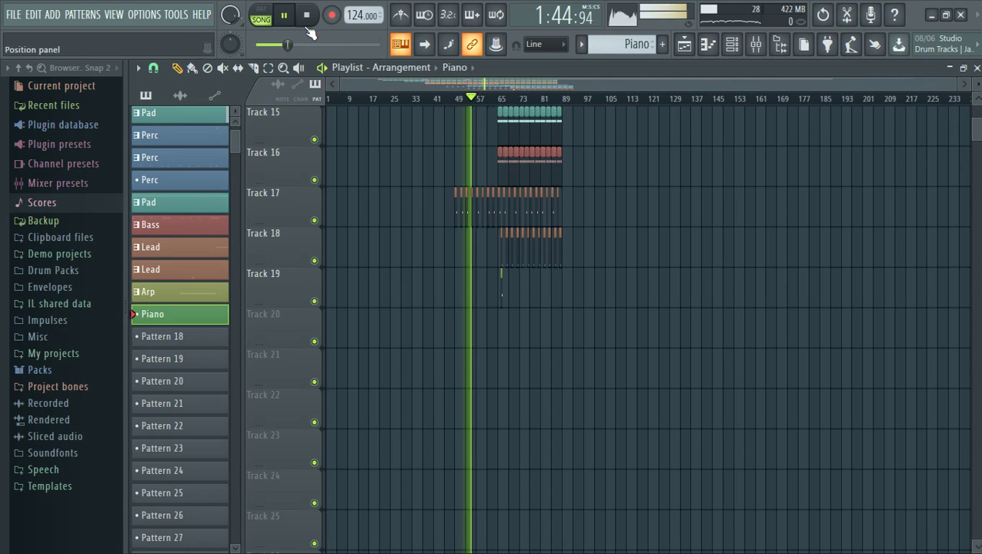
pyautogui.moveTo(951, 83); pyautogui.dragTo(710, 79)
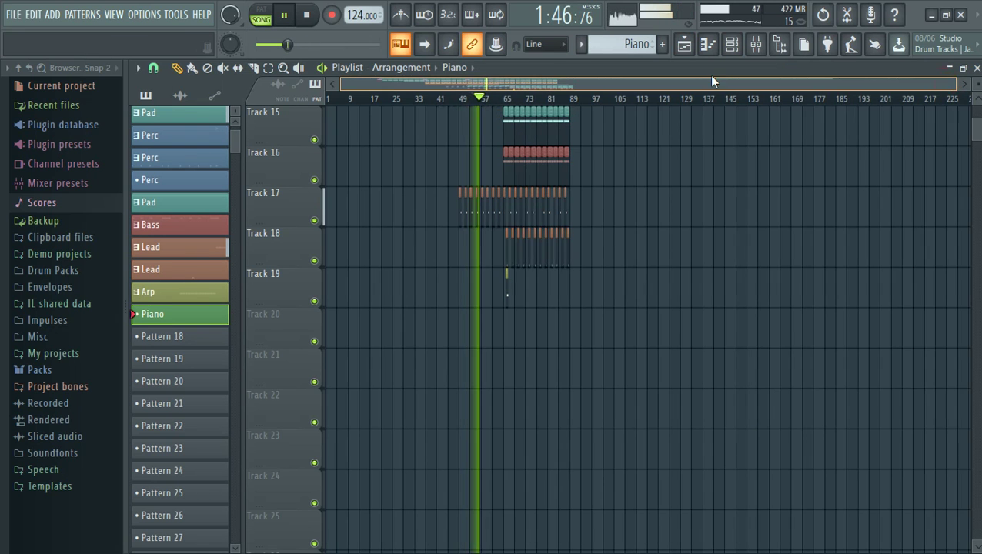
pyautogui.click(456, 69)
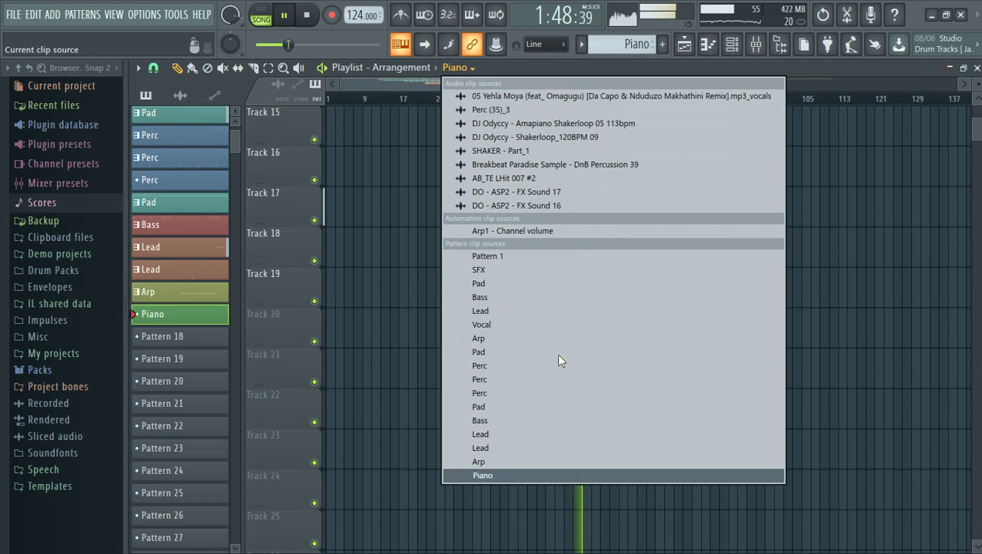
pyautogui.click(512, 326)
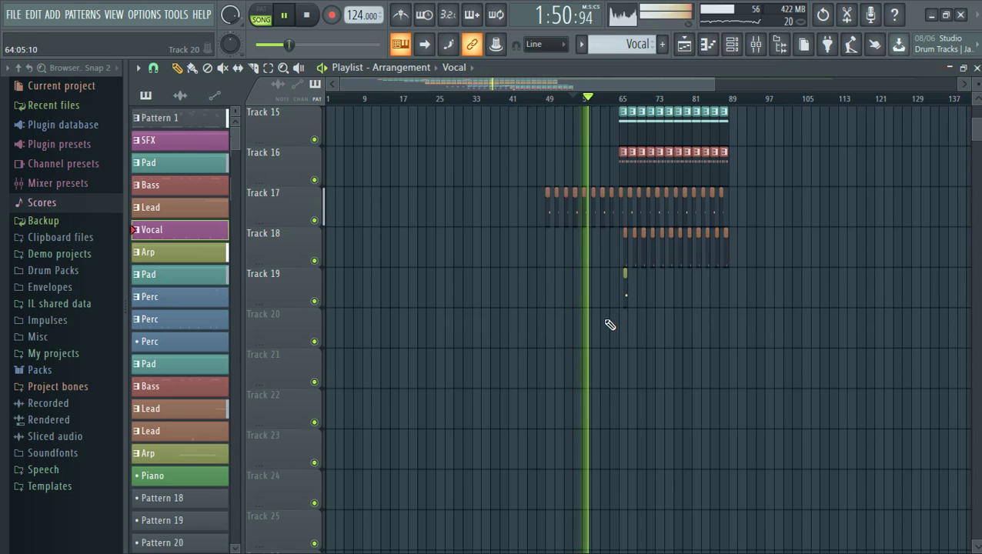
pyautogui.click(192, 68)
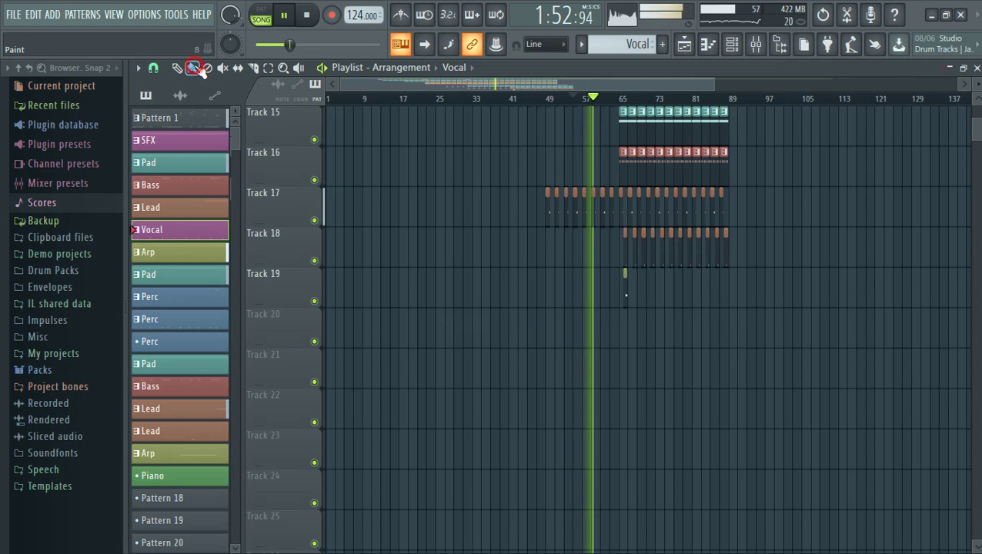
pyautogui.moveTo(714, 84)
pyautogui.mouseDown()
pyautogui.moveTo(523, 69)
pyautogui.moveTo(623, 87)
pyautogui.mouseUp()
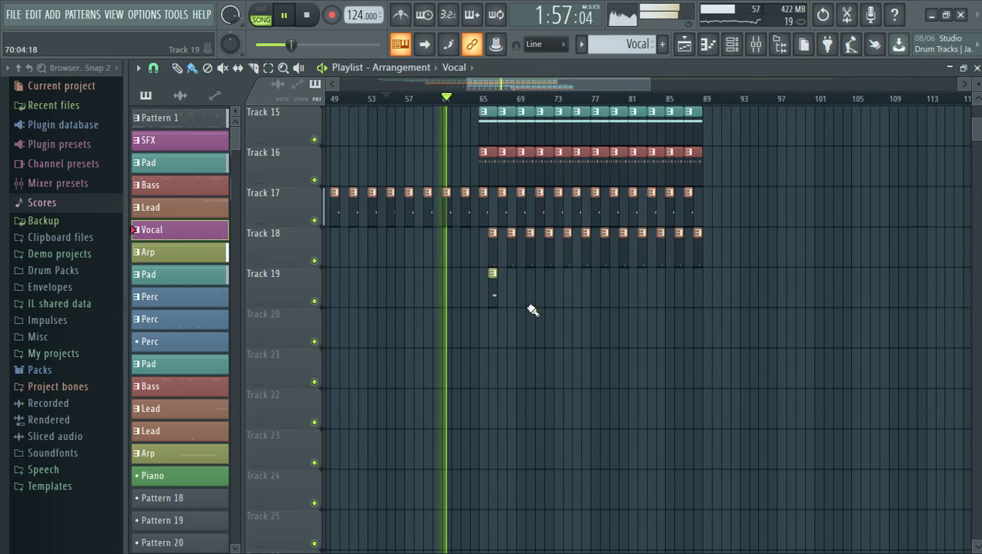
pyautogui.click(486, 339)
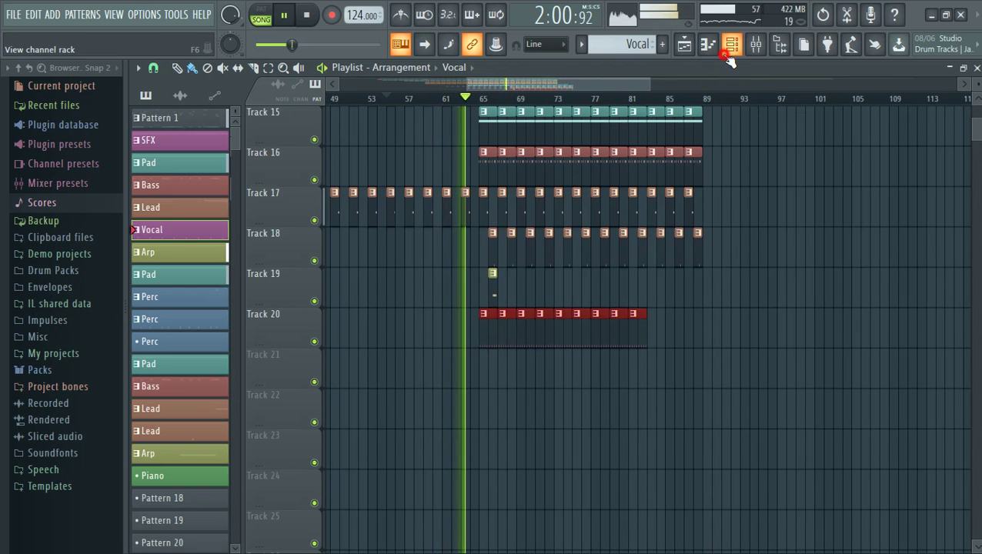
# - Check the Vocal pattern in the channel rack and extend its clips on Track 20 to bar 89
pyautogui.click(728, 52)
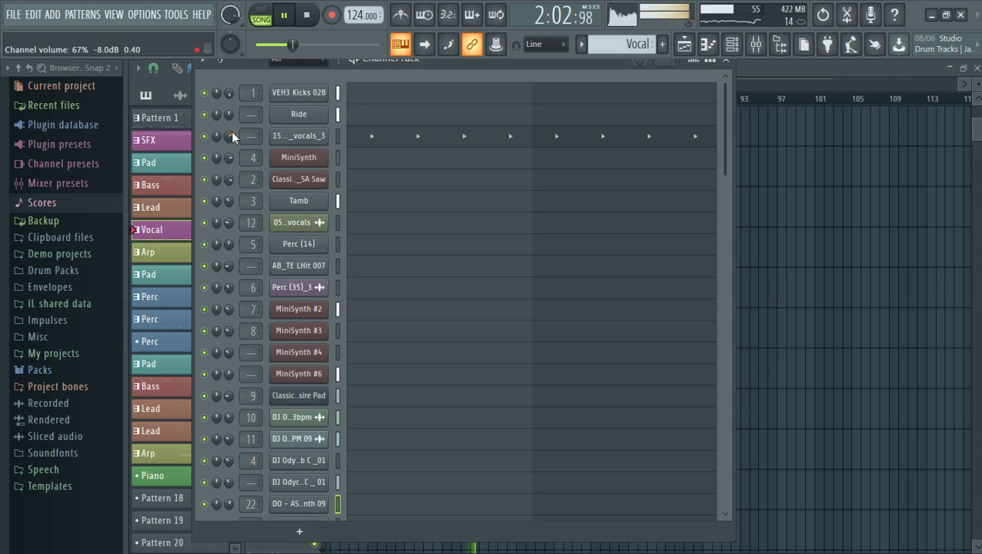
pyautogui.click(684, 44)
pyautogui.moveTo(653, 337); pyautogui.dragTo(700, 339)
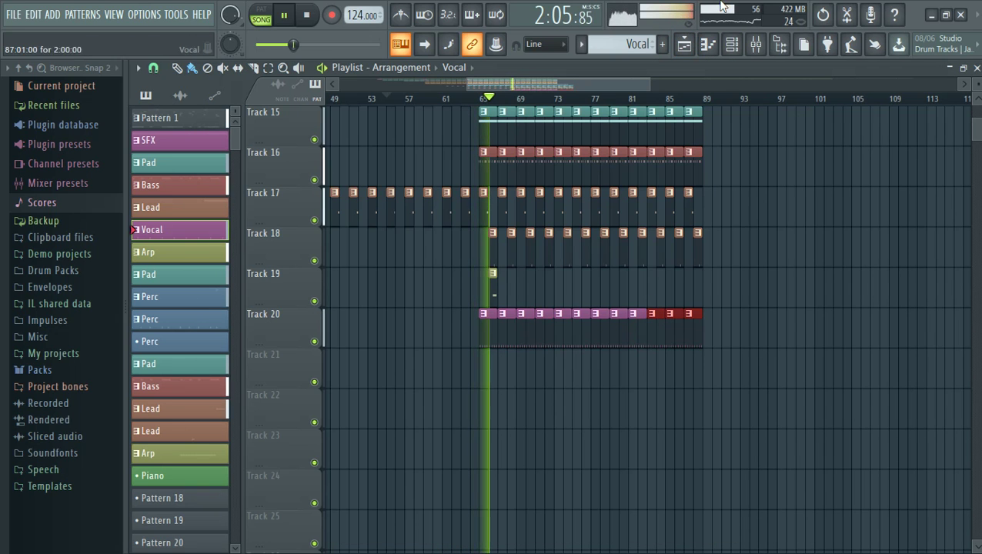
# - Mute Track 20 in the playlist and stop the song playback
pyautogui.click(728, 51)
pyautogui.click(728, 45)
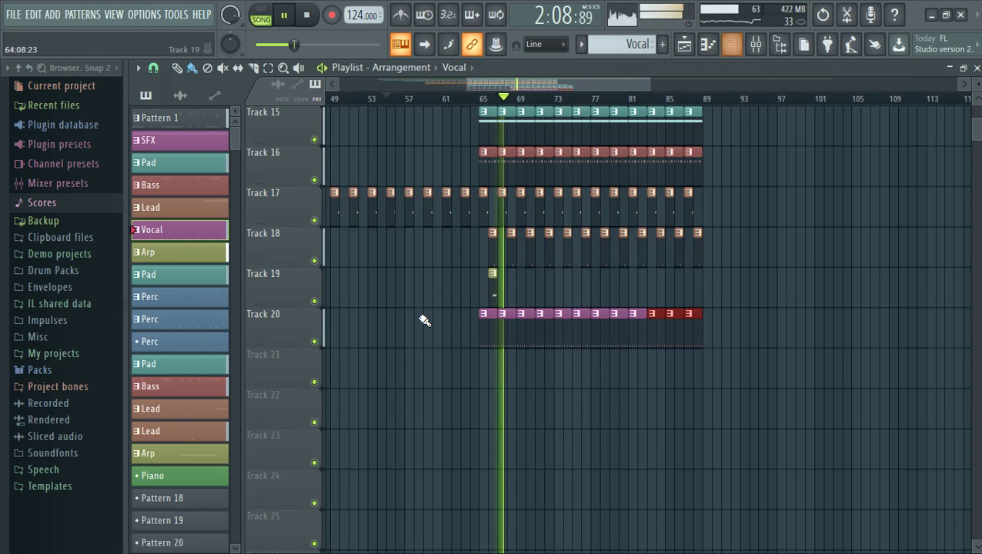
pyautogui.click(315, 342)
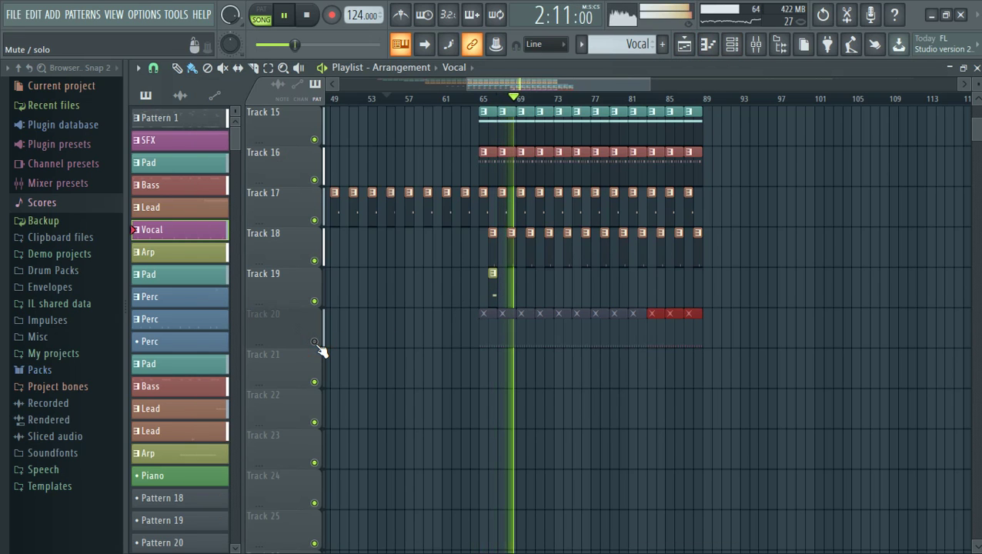
pyautogui.press('space')
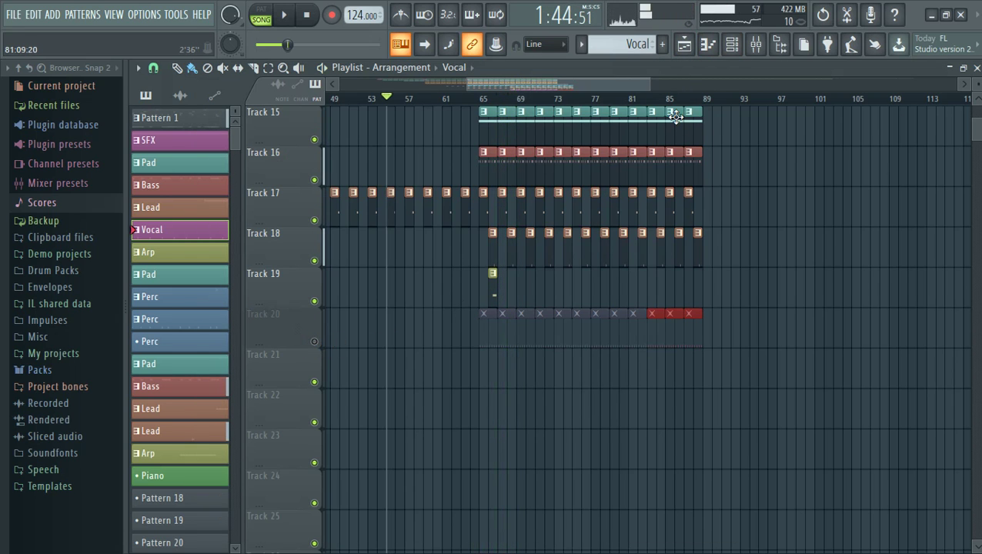
# - Inspect the sample waveforms of the SHAKER - Part_1, Shakerloop_120BPM 09 and Amapiano Shakerloop 05 clips, and return to the first playlist tracks
pyautogui.scroll(9, 444, 286)
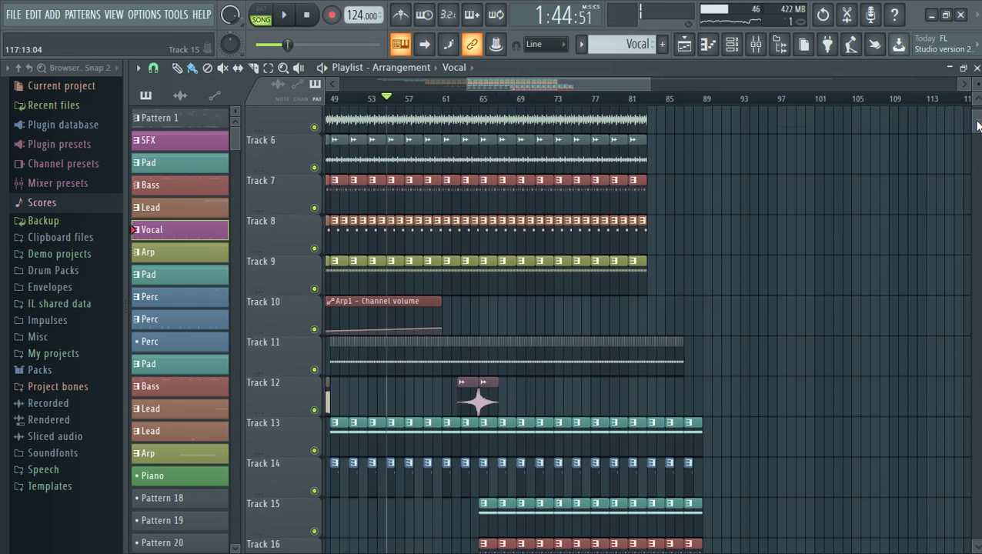
pyautogui.doubleClick(441, 360)
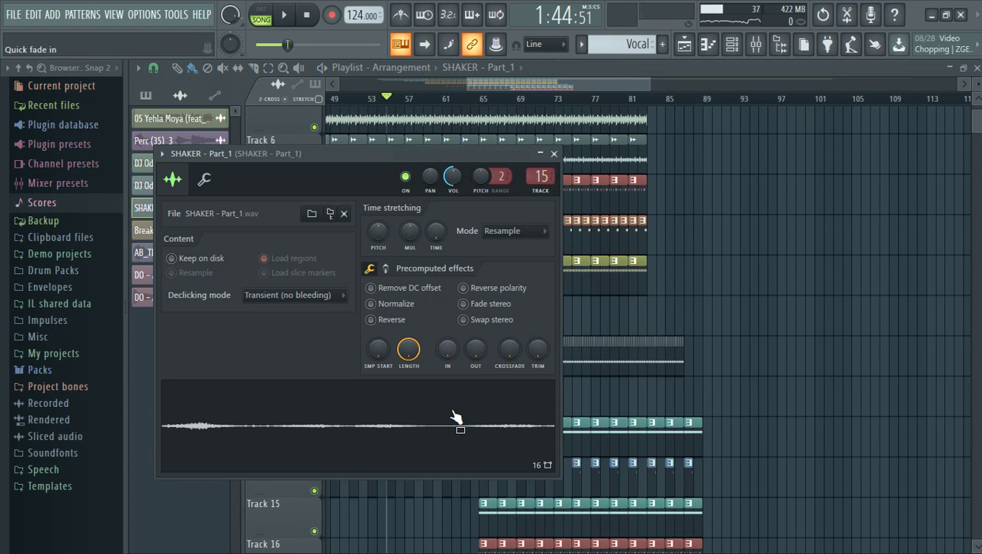
pyautogui.click(552, 154)
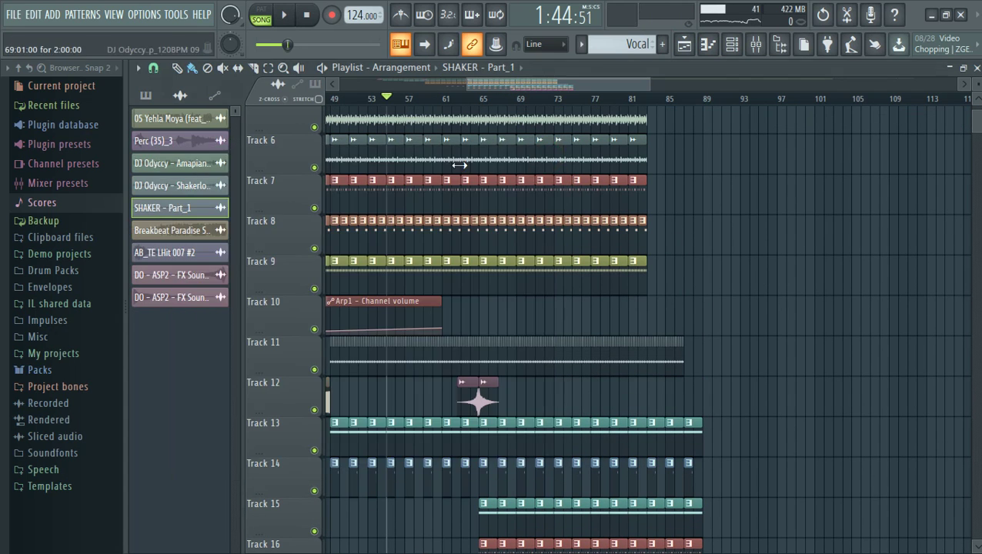
pyautogui.doubleClick(450, 161)
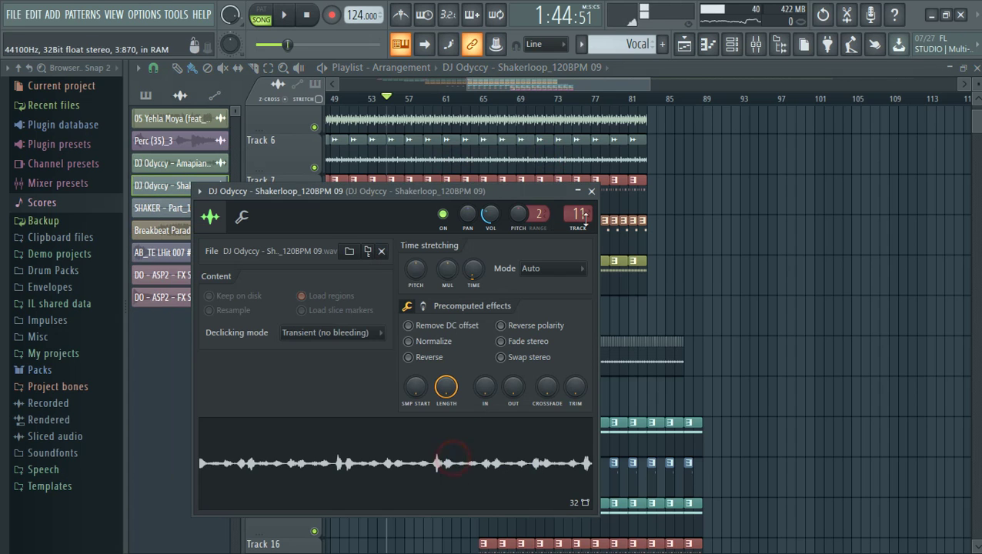
pyautogui.click(590, 193)
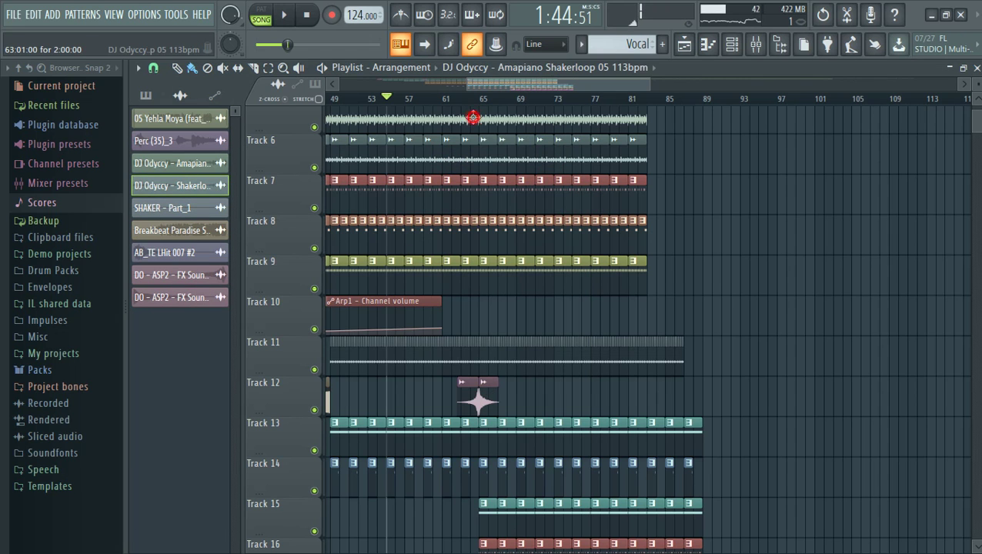
pyautogui.doubleClick(473, 117)
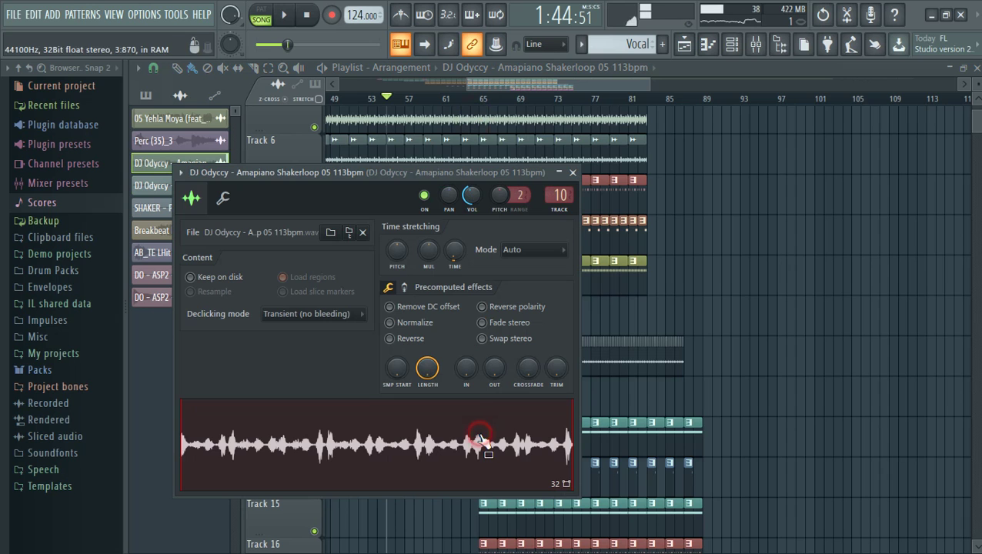
pyautogui.click(572, 172)
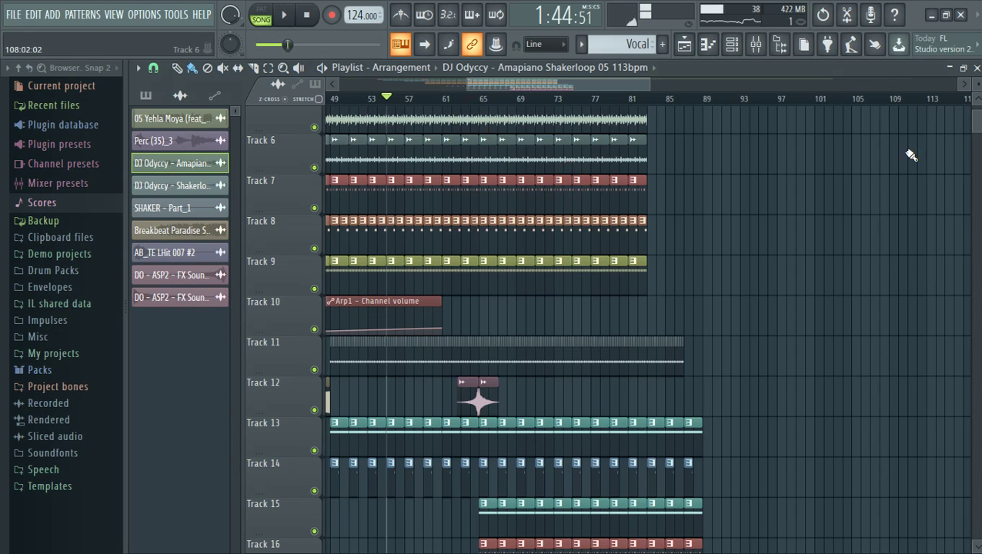
pyautogui.moveTo(978, 126); pyautogui.dragTo(978, 122)
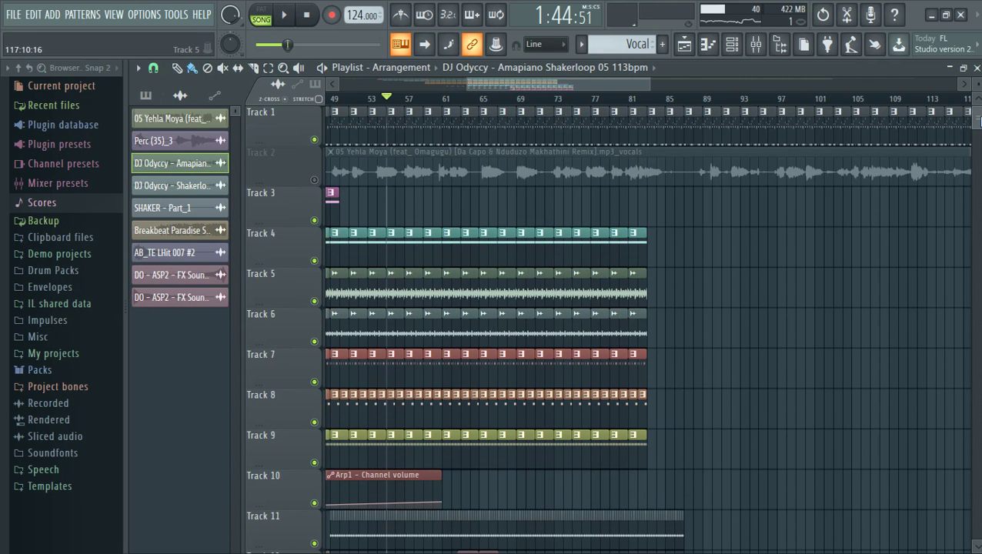